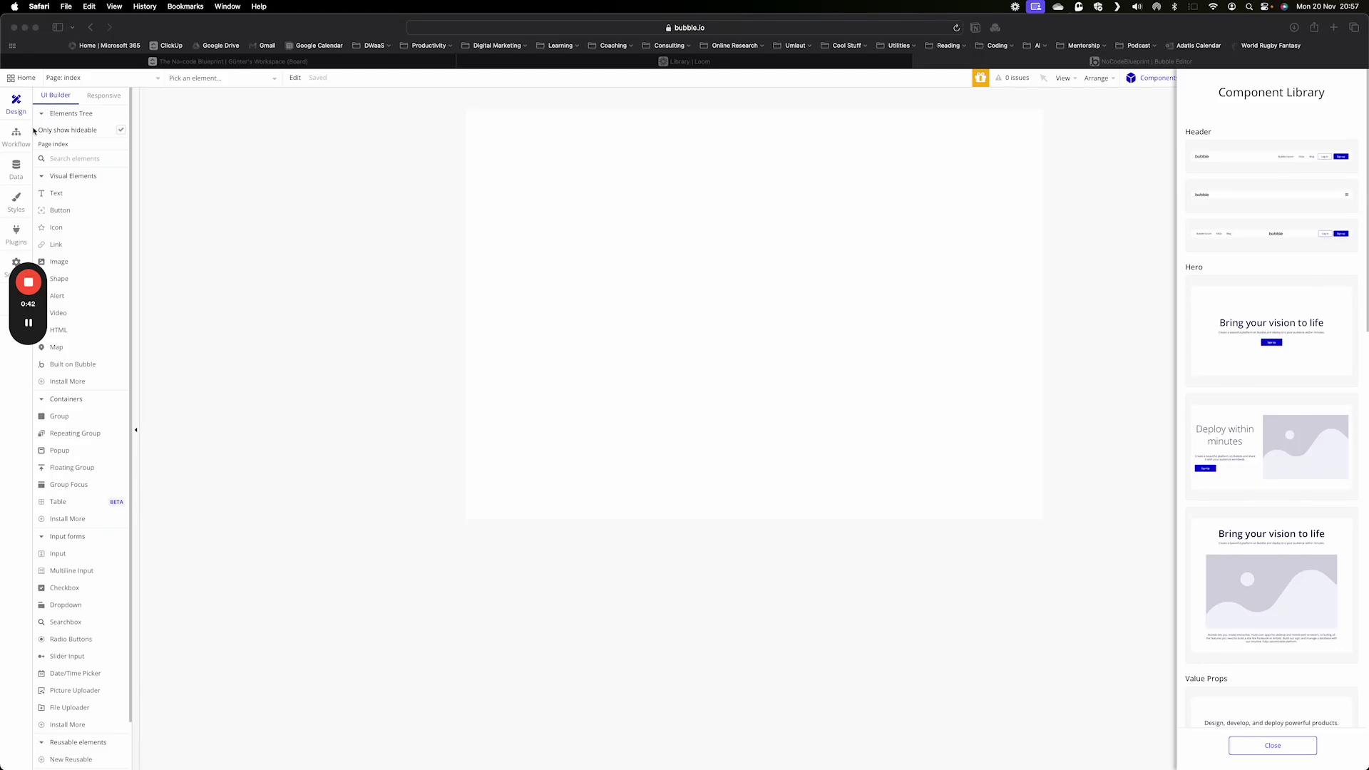
- Create a new data type named Customer in the app's database
click(17, 169)
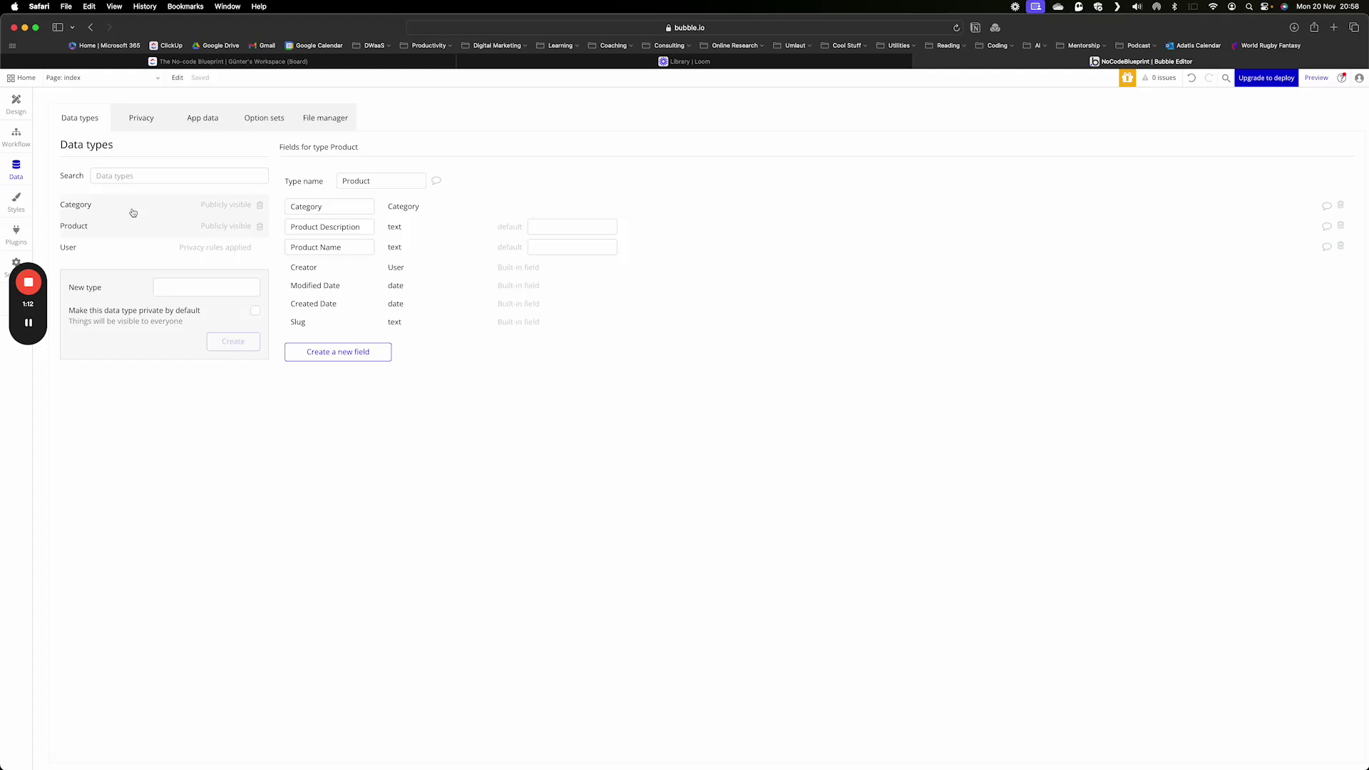
click(179, 288)
text(C)
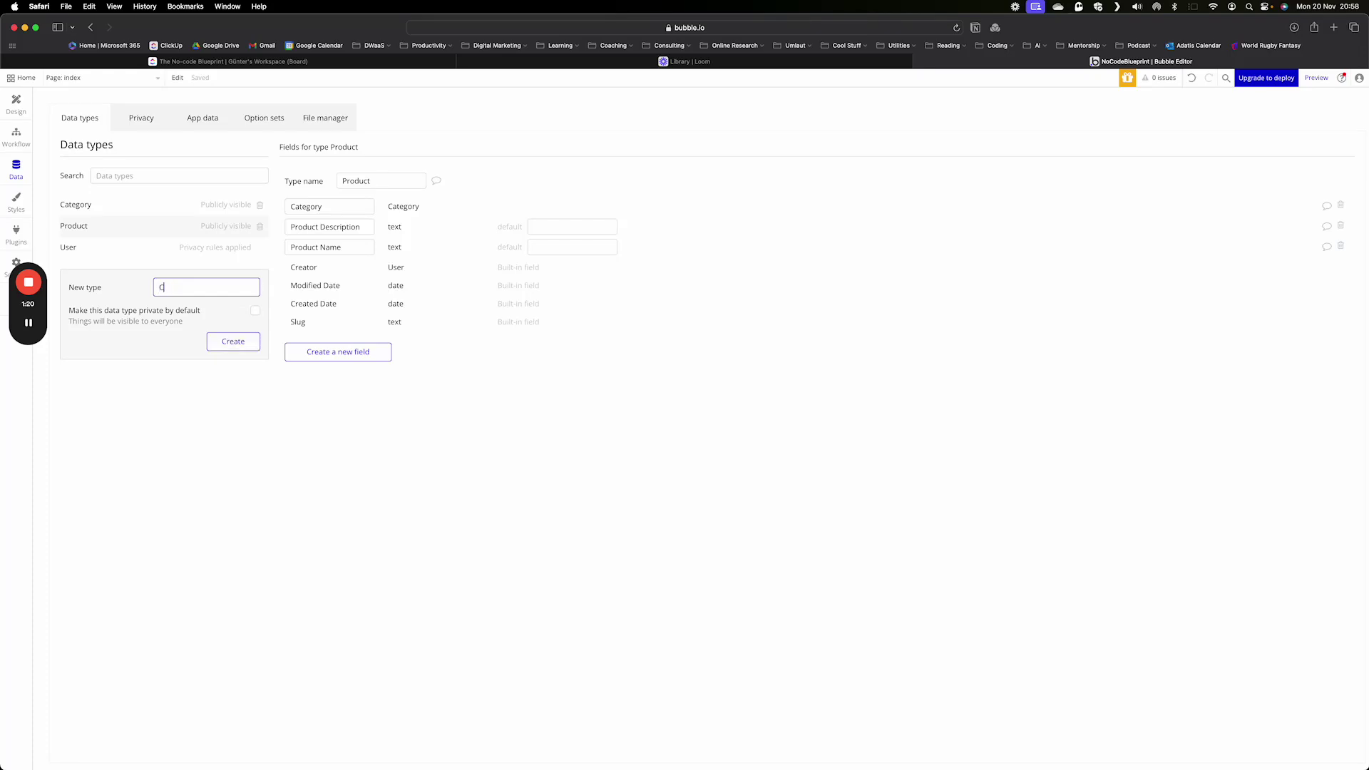
text(ustomer)
click(244, 345)
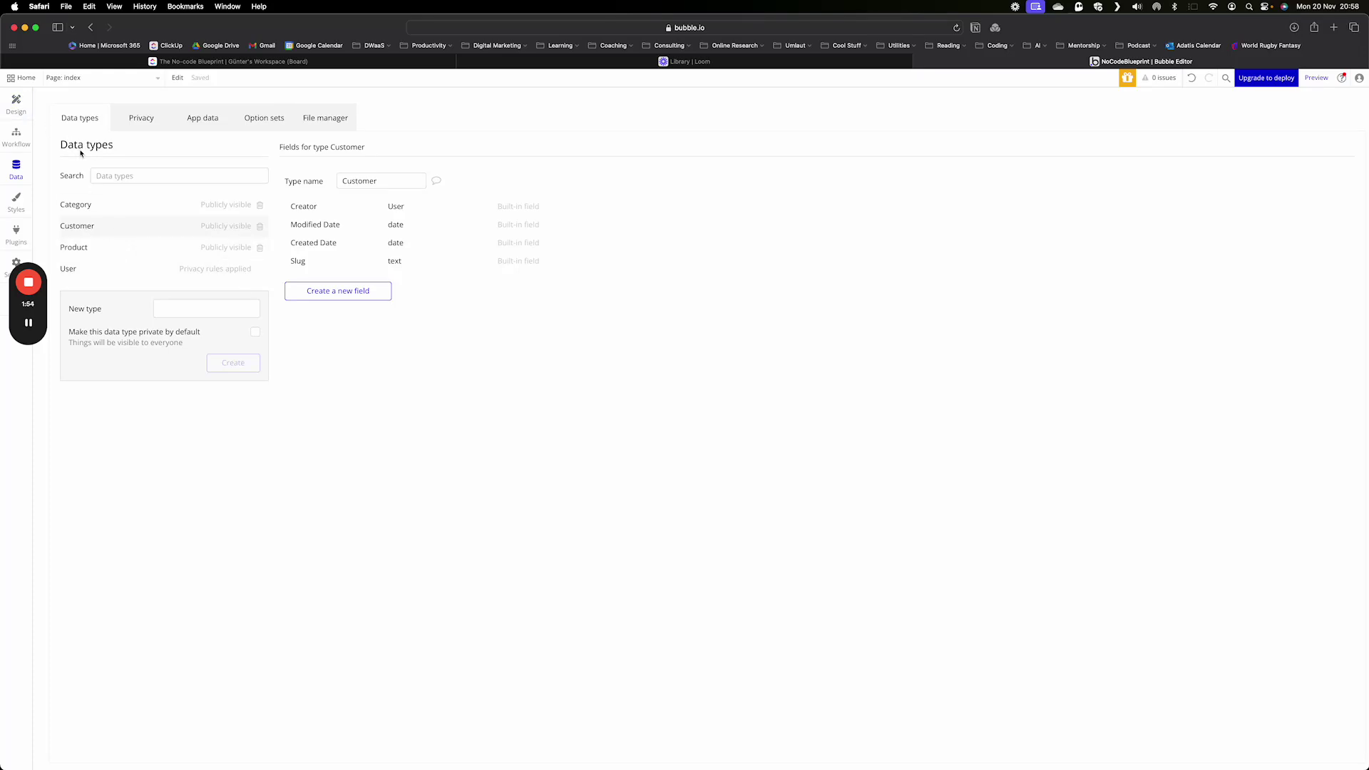
- Add a text field named Customer Name to the Customer data type
click(331, 294)
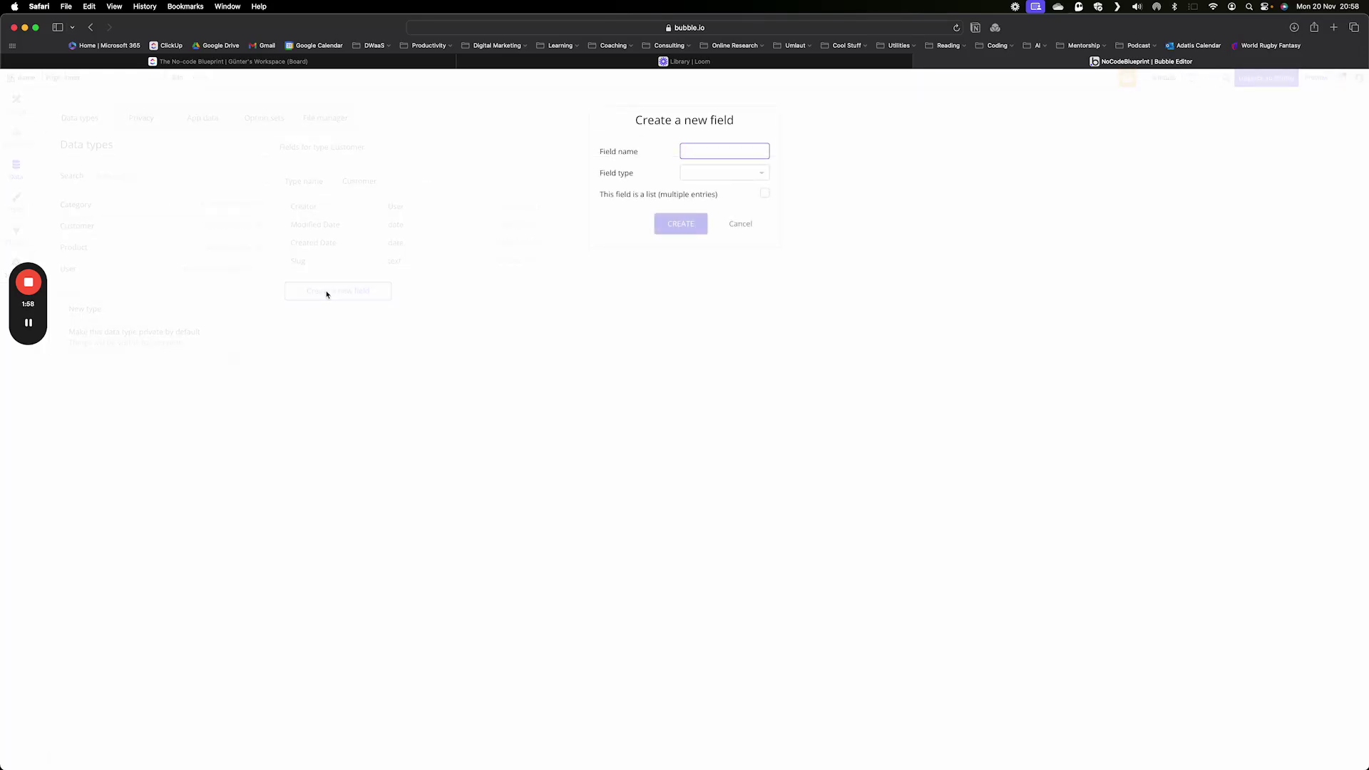
text(Customer Name)
click(761, 174)
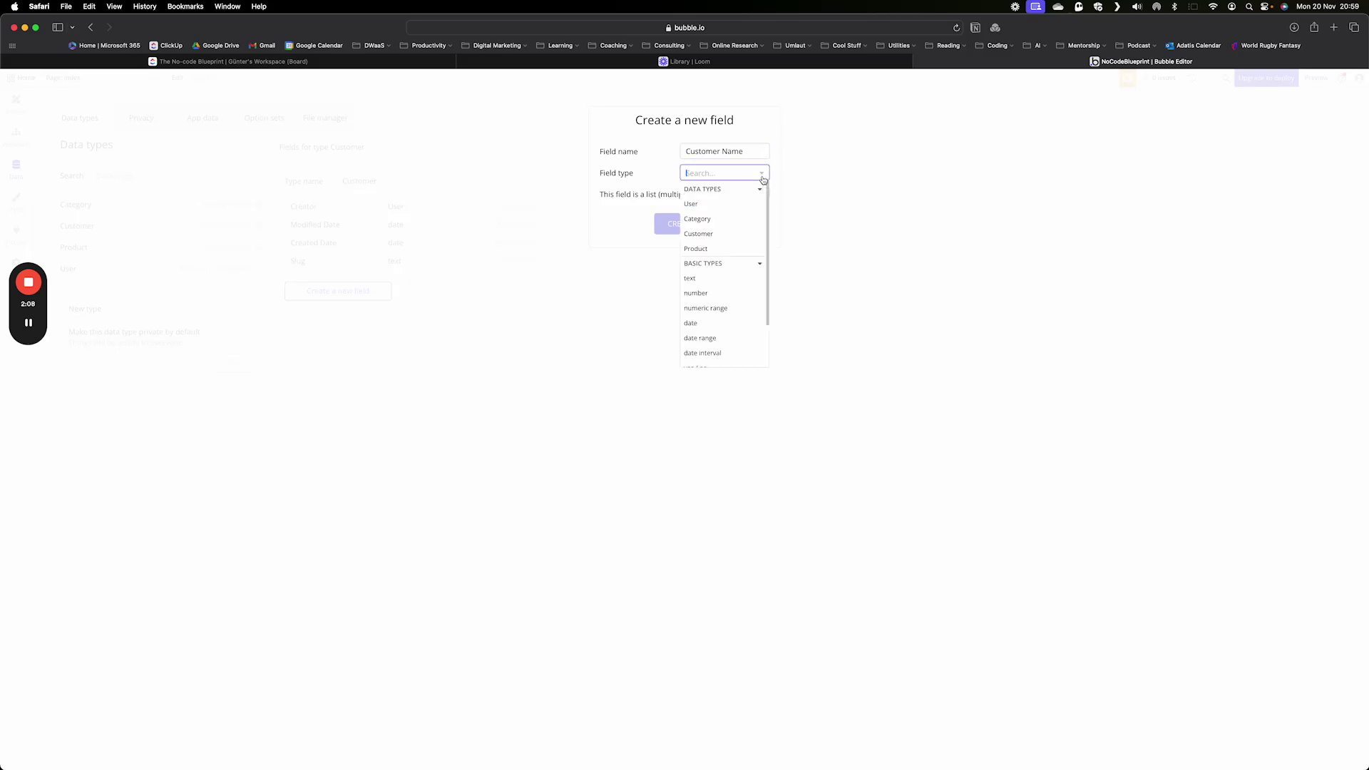
click(698, 278)
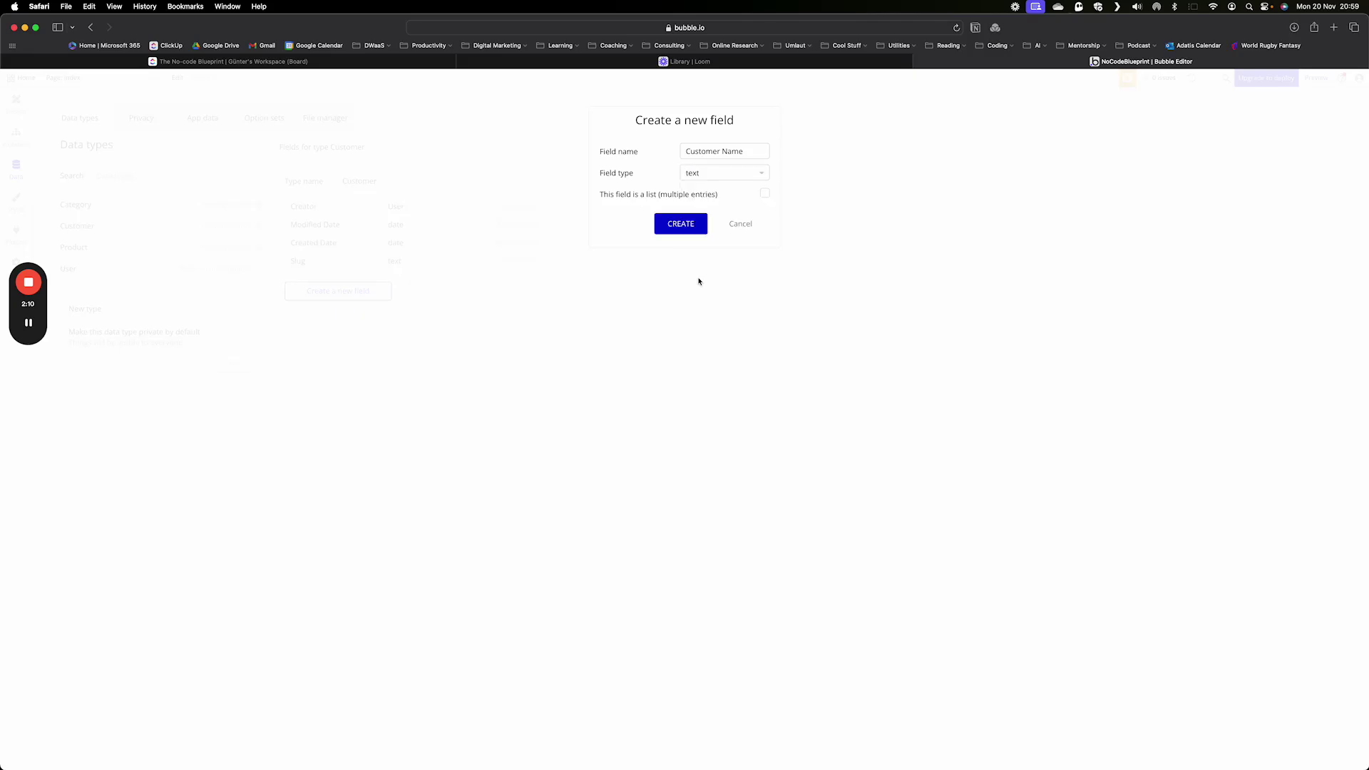
click(683, 229)
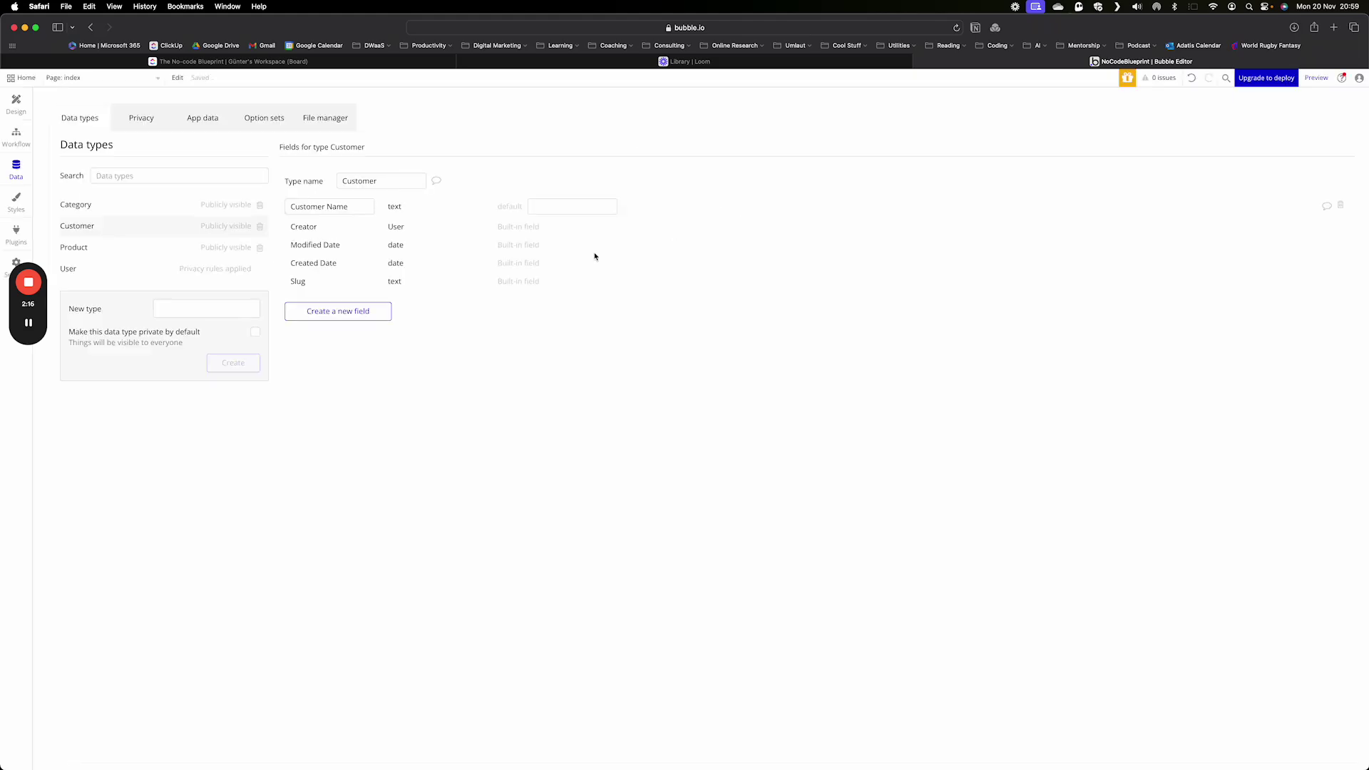
- Add a field named Date of Birth with the date type to the Customer data type
click(354, 315)
text(D)
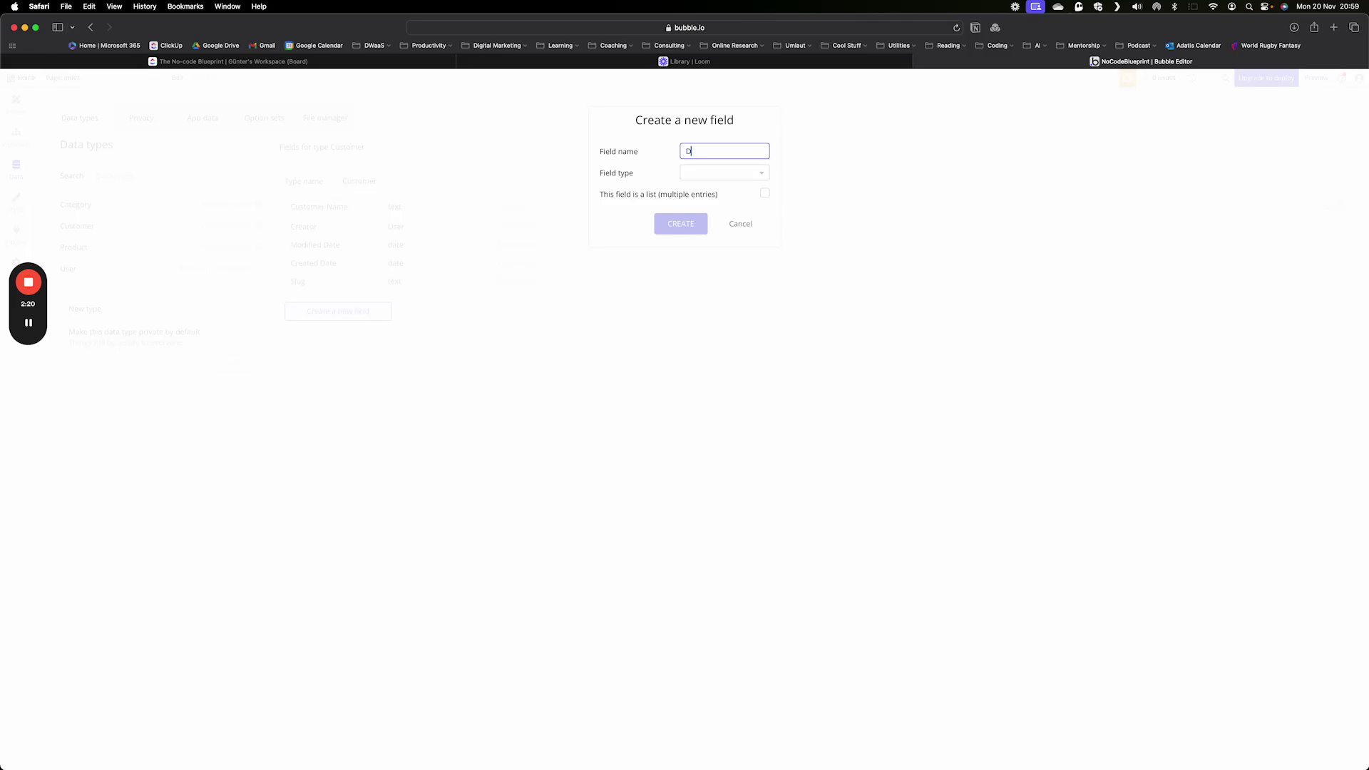
text(ate of Birth)
click(738, 173)
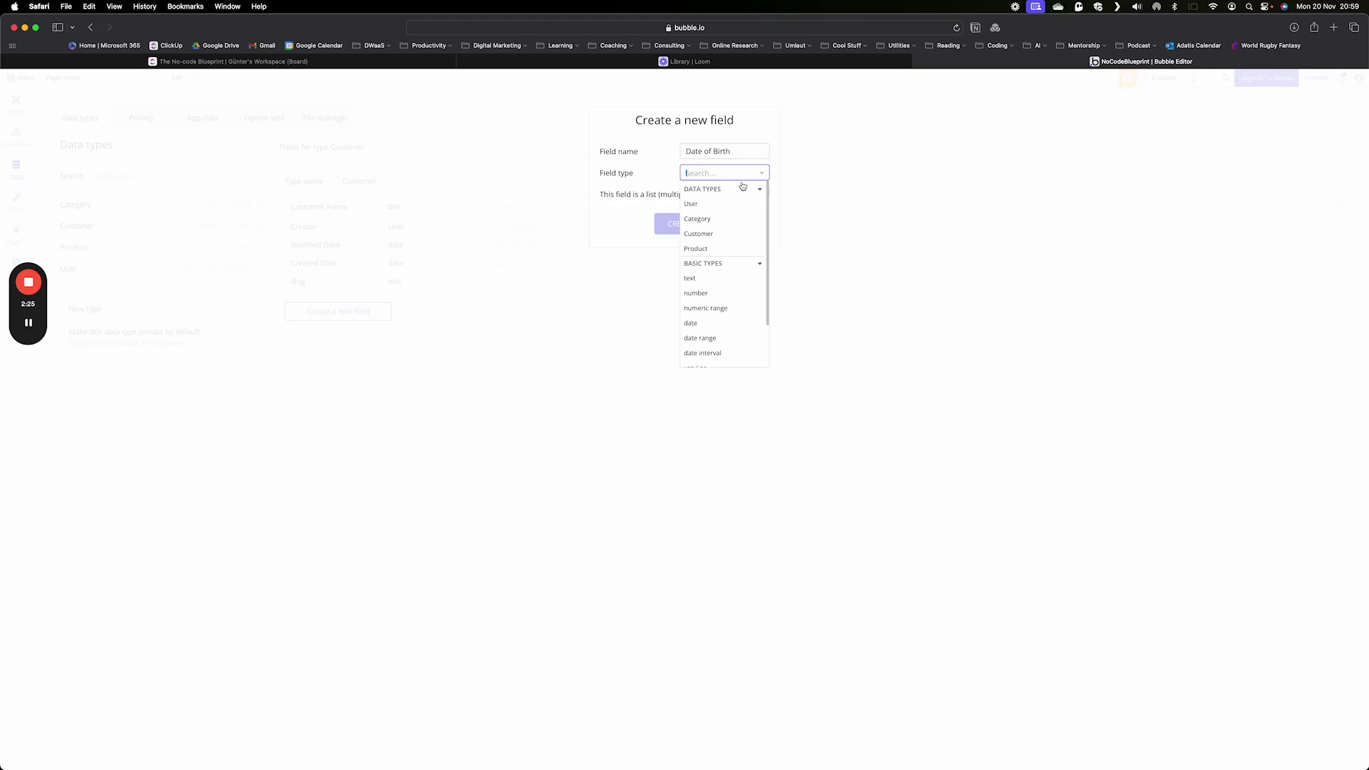
click(722, 324)
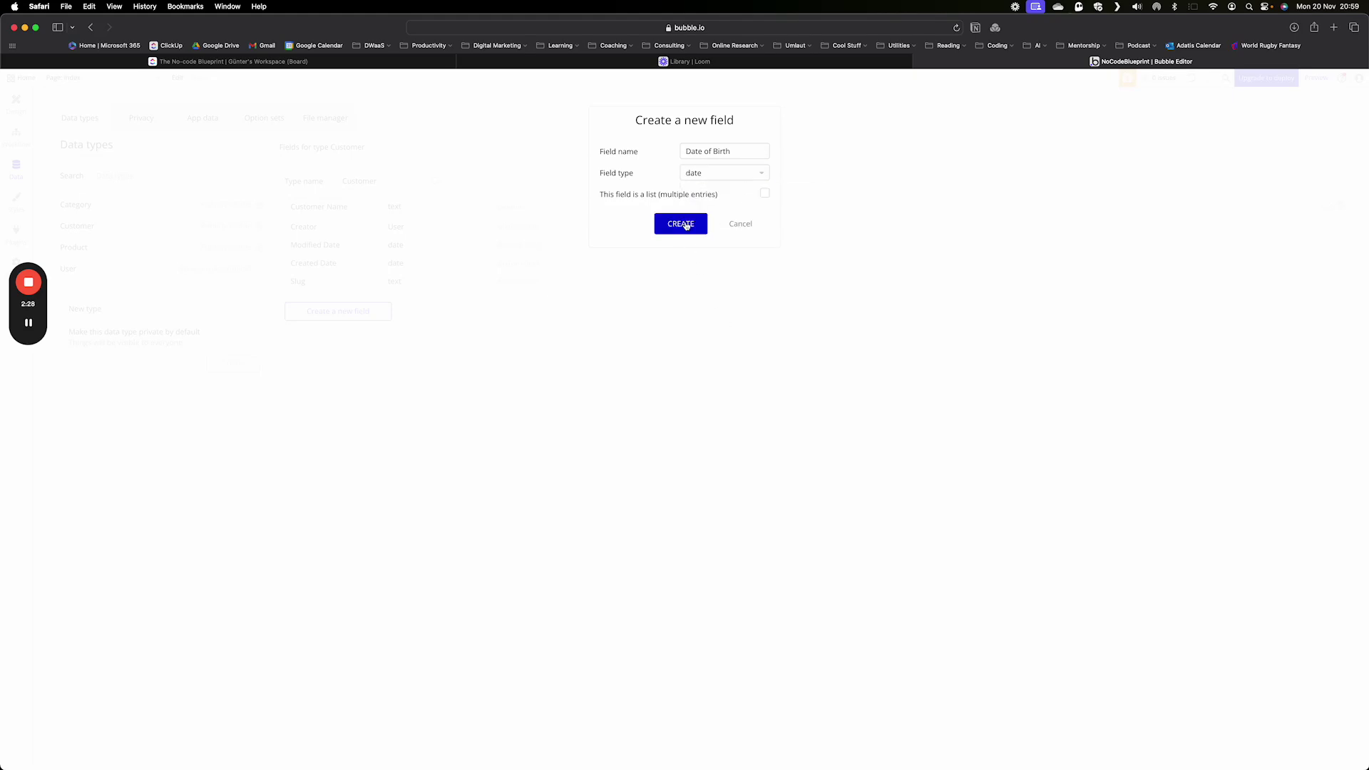
click(681, 223)
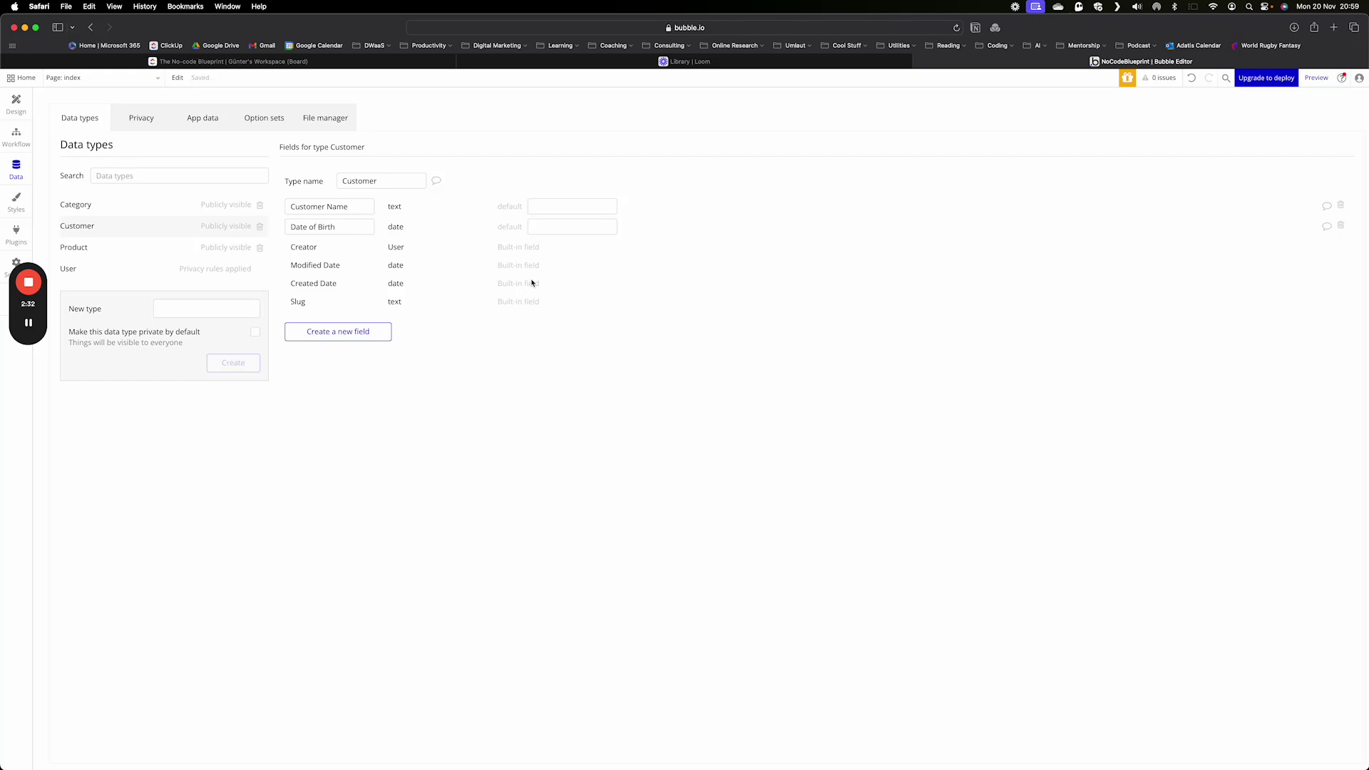
- Add a text field named Address to the Customer data type
click(362, 338)
text(Address)
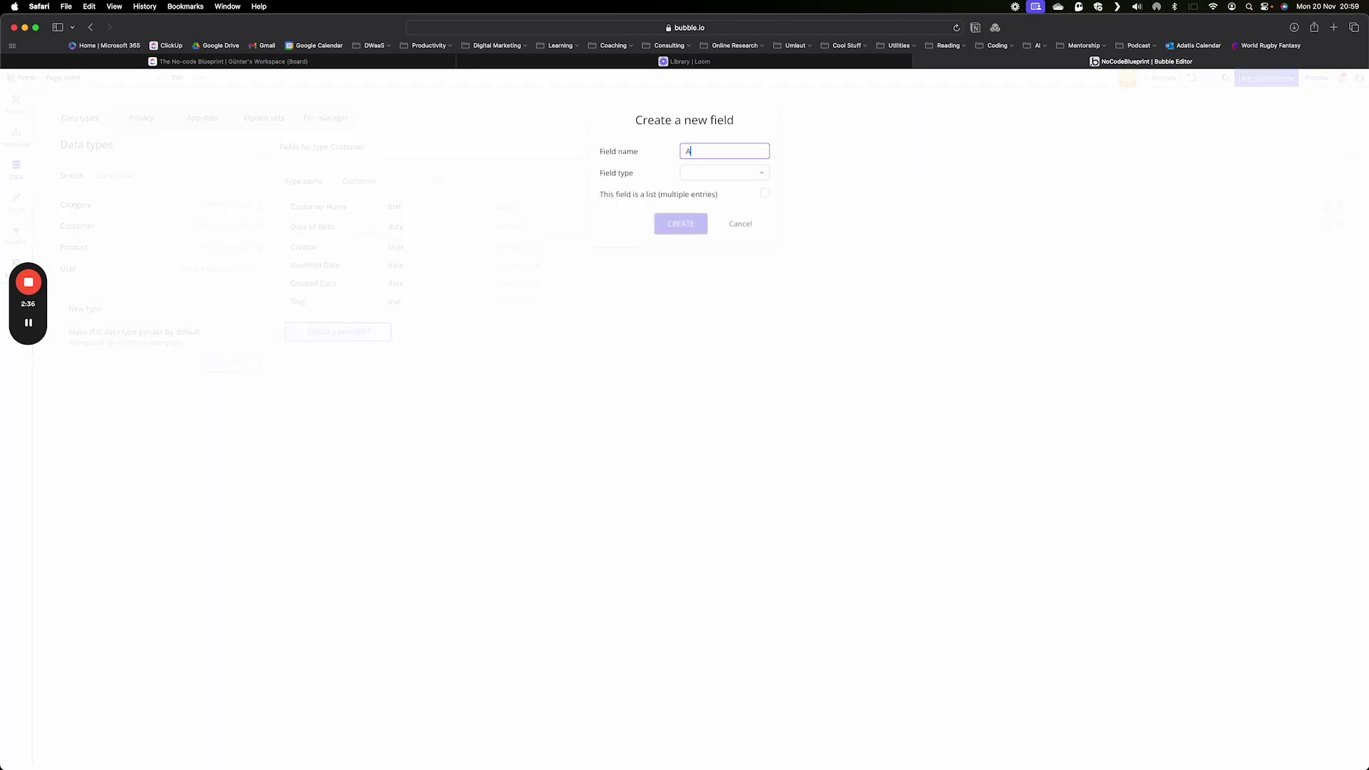
click(719, 173)
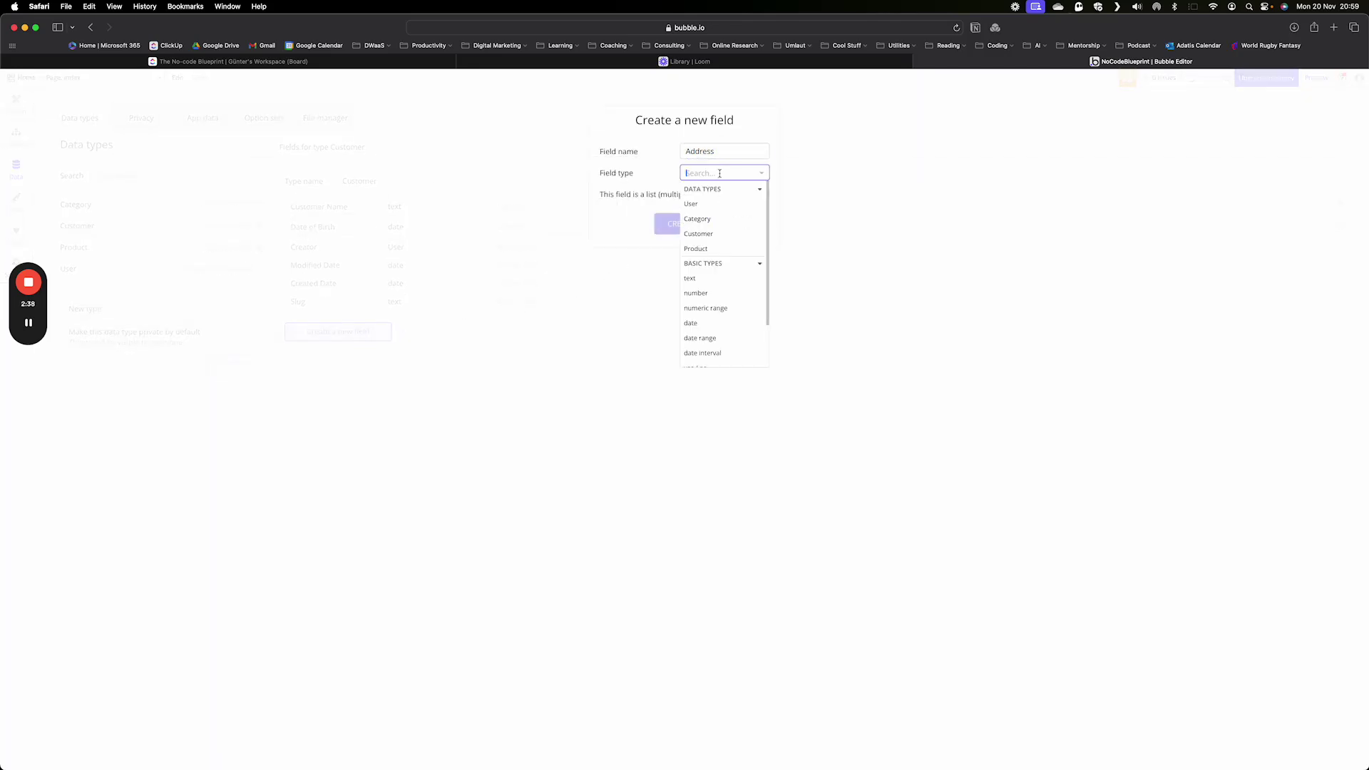
click(709, 278)
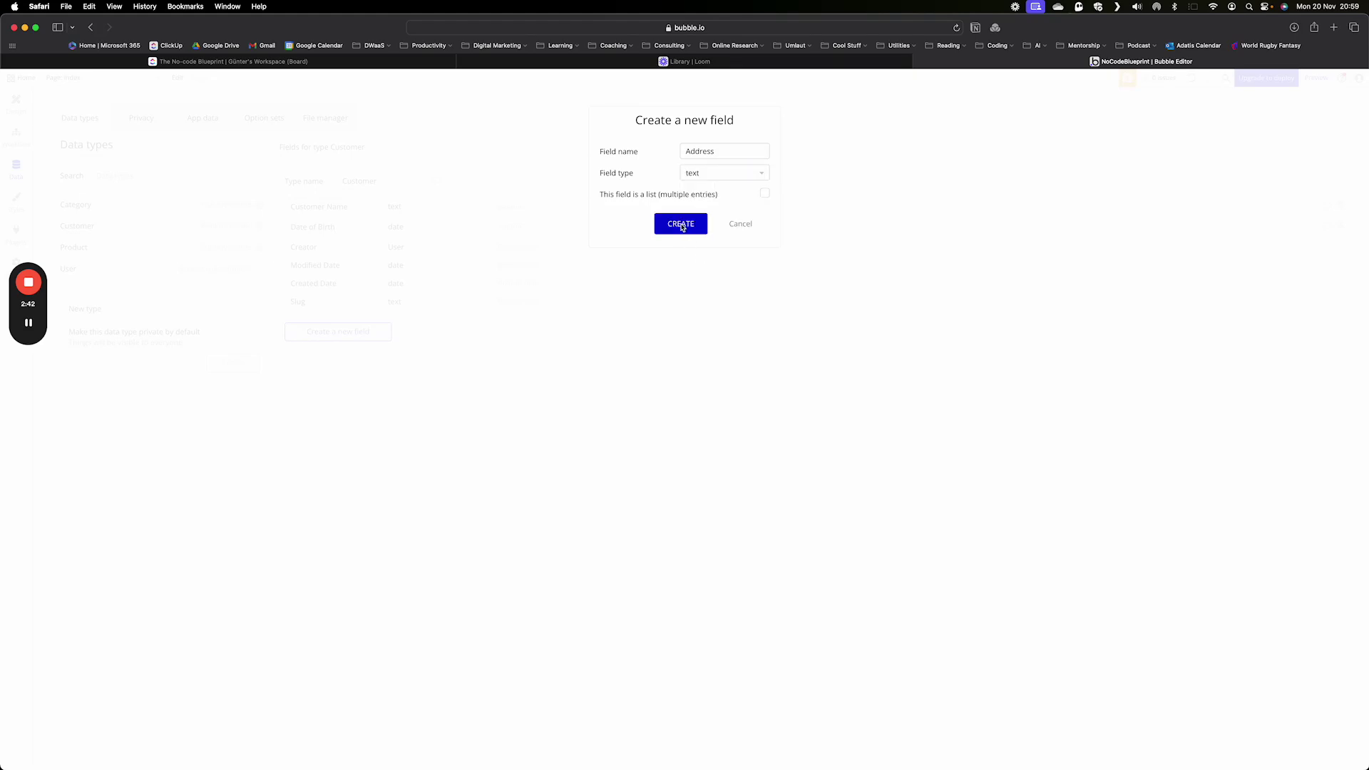
click(680, 226)
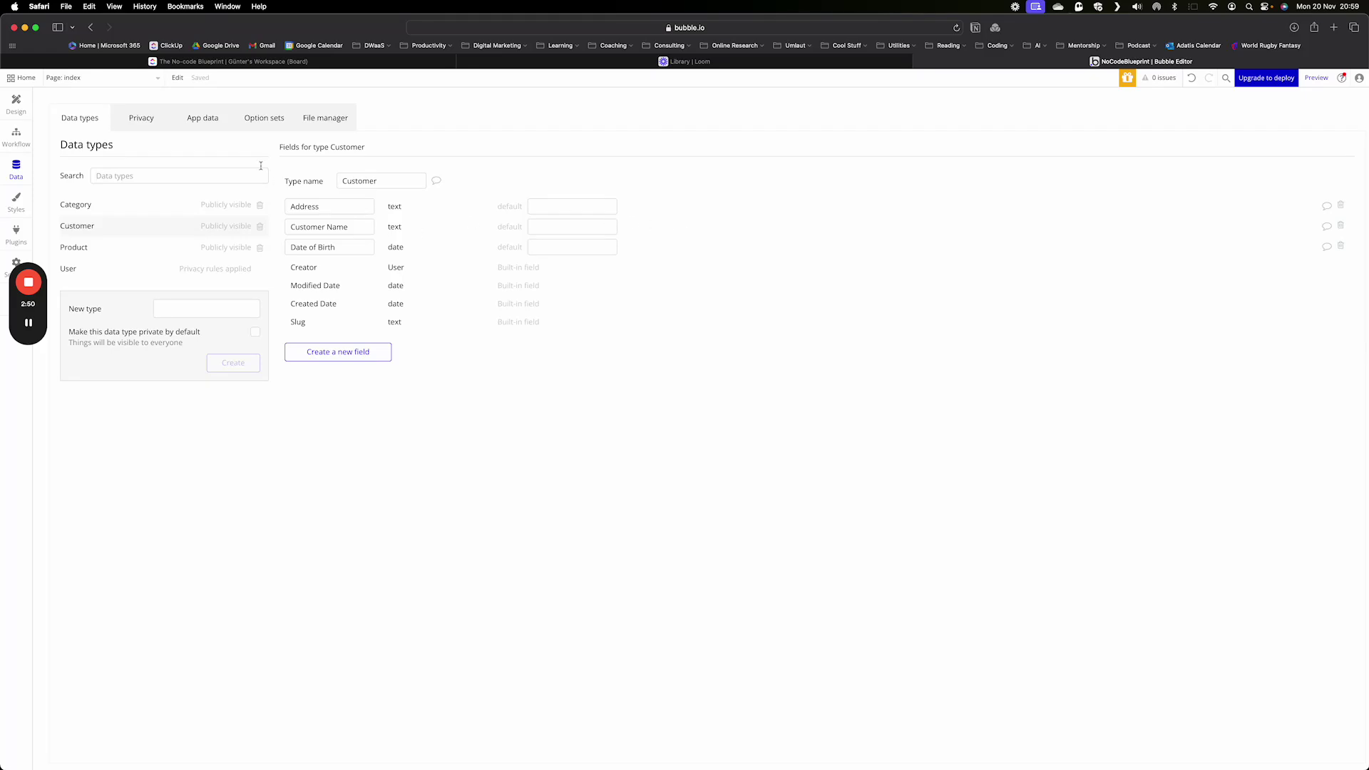
- Start a new Customer entry in the app data and fill in the customer's address
click(205, 121)
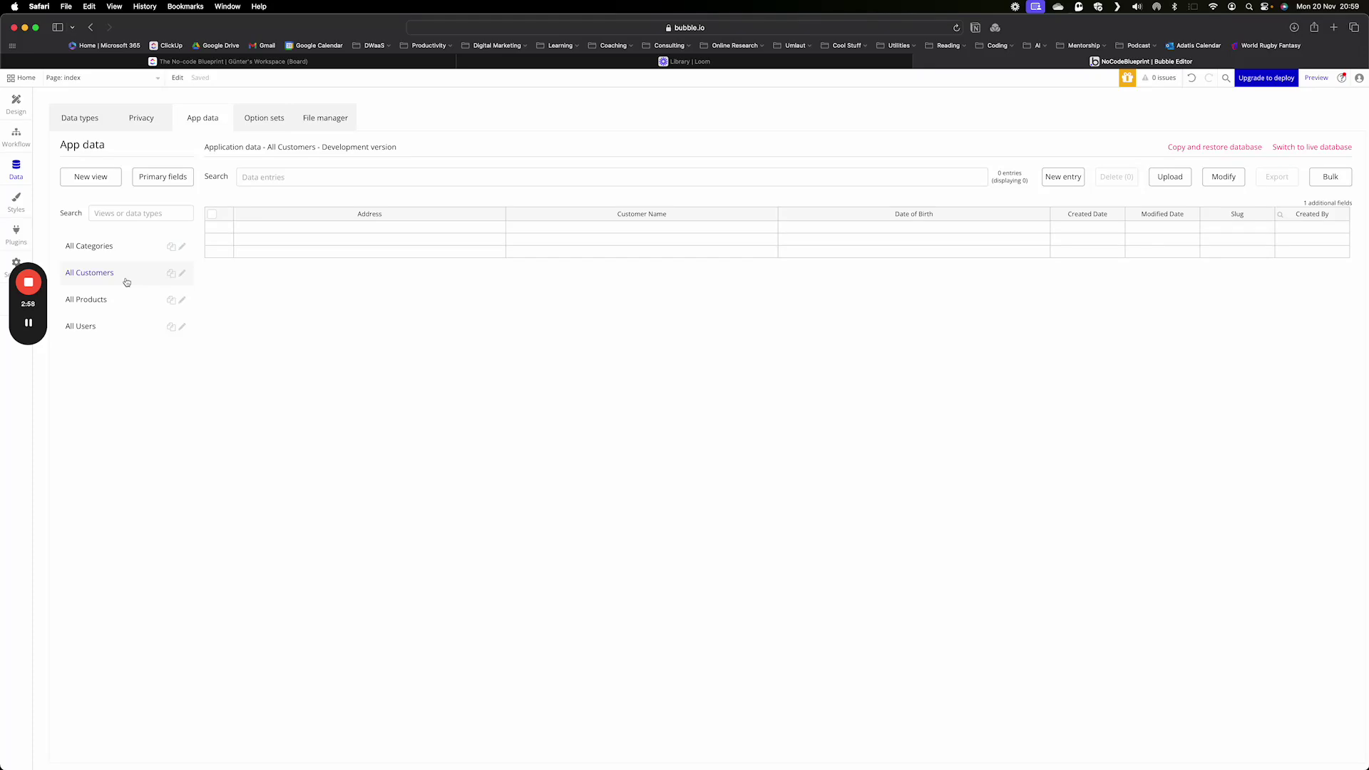
click(1061, 176)
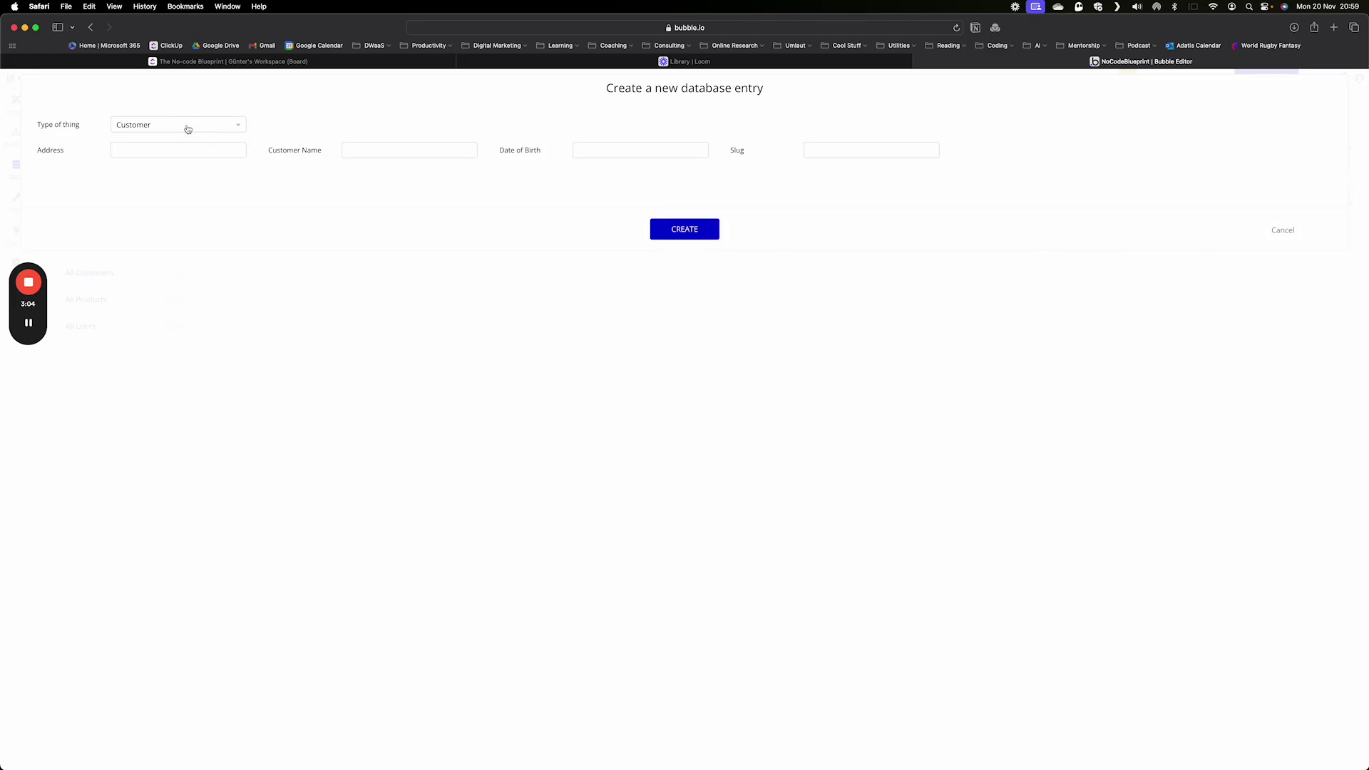
click(207, 149)
text(12 )
text(Oak )
text(Avenue)
text(, )
text(Read)
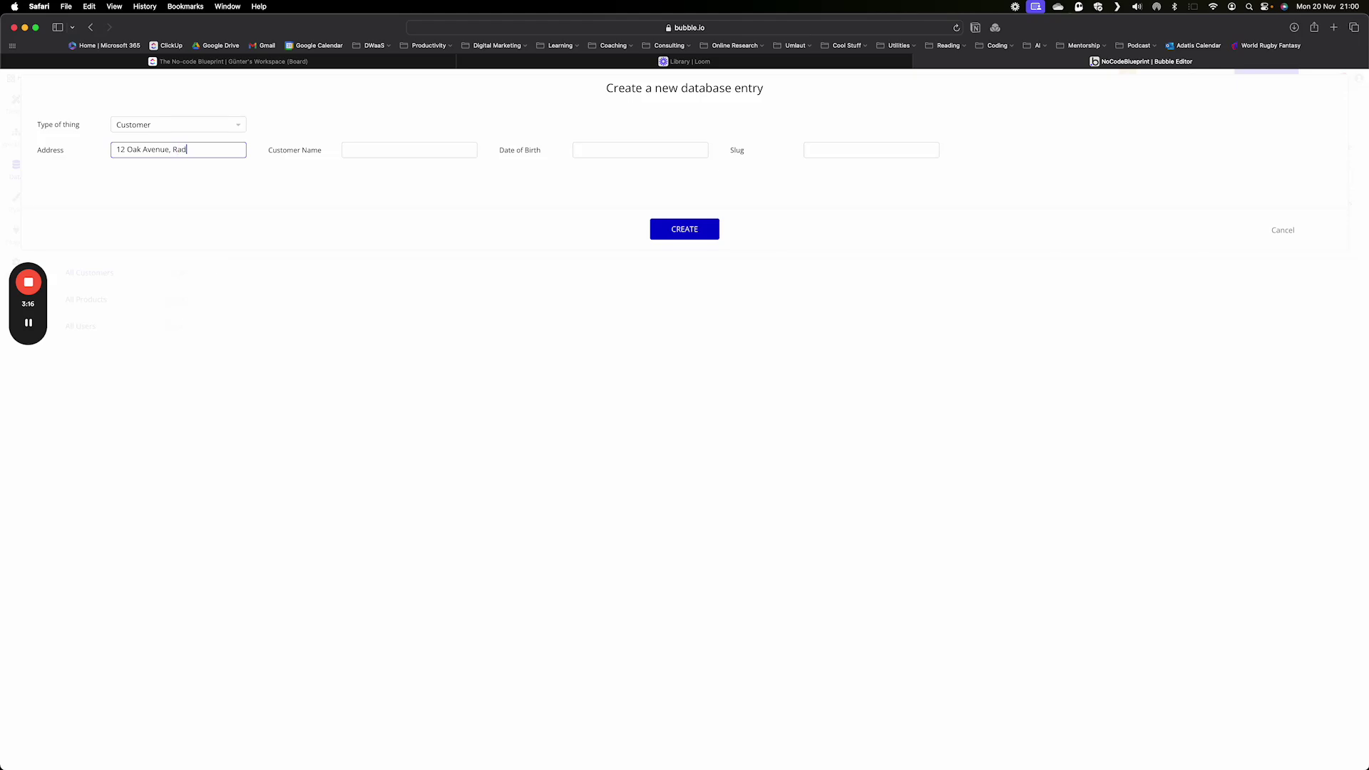
key(BackSpace)
key(BackSpace)
key(BackSpace)
key(BackSpace)
text(Reading)
key(BackSpace)
key(BackSpace)
key(BackSpace)
key(BackSpace)
text(ding, UK)
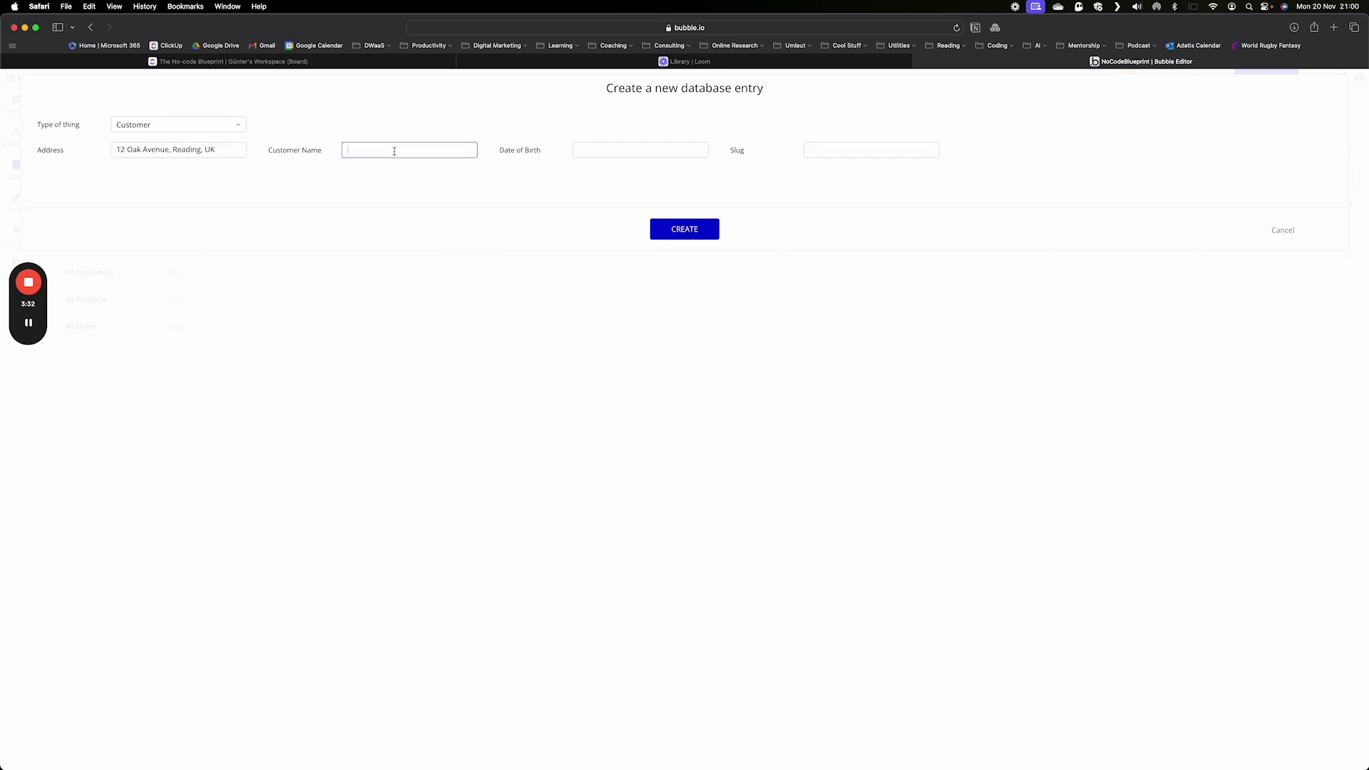
- Enter the customer's full name, try to fill in the date of birth, and create the Customer entry
text(John Snow)
click(632, 151)
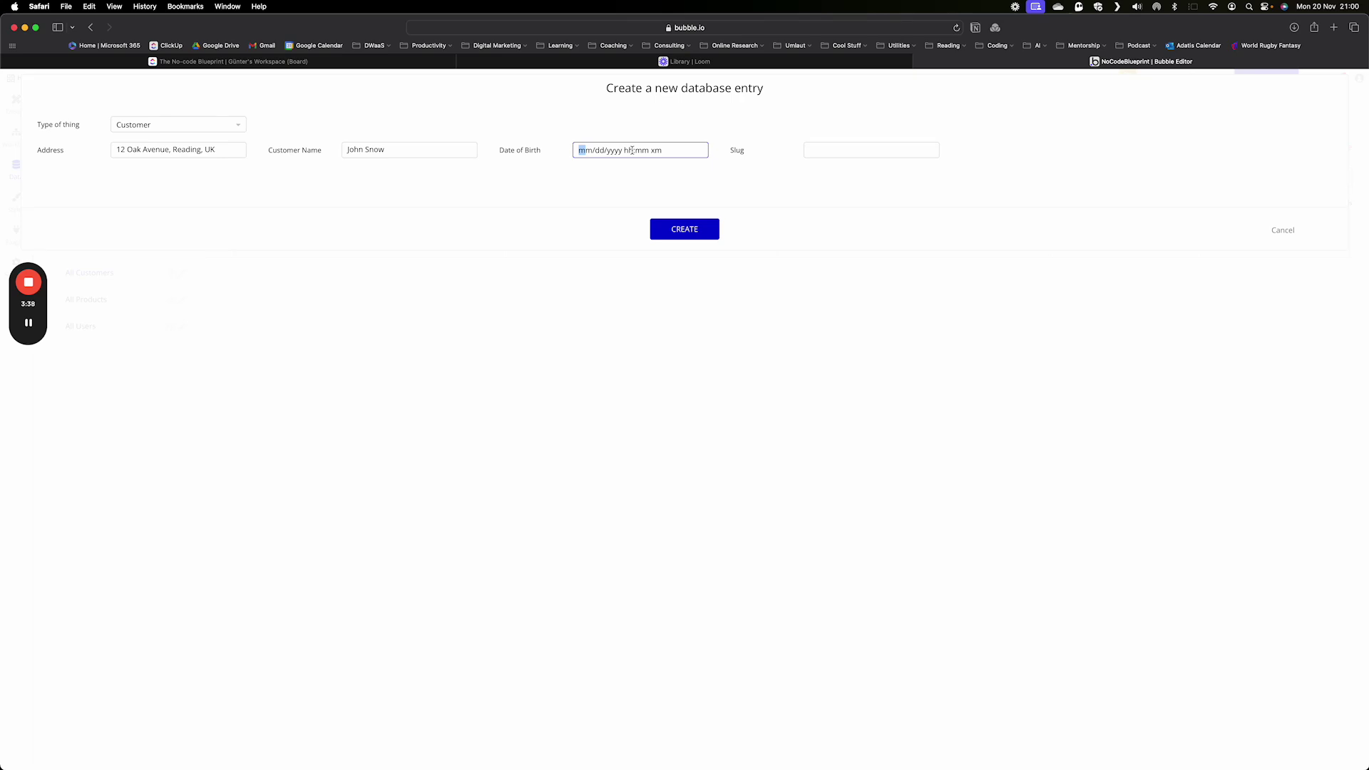
text(01/04/1978)
click(871, 150)
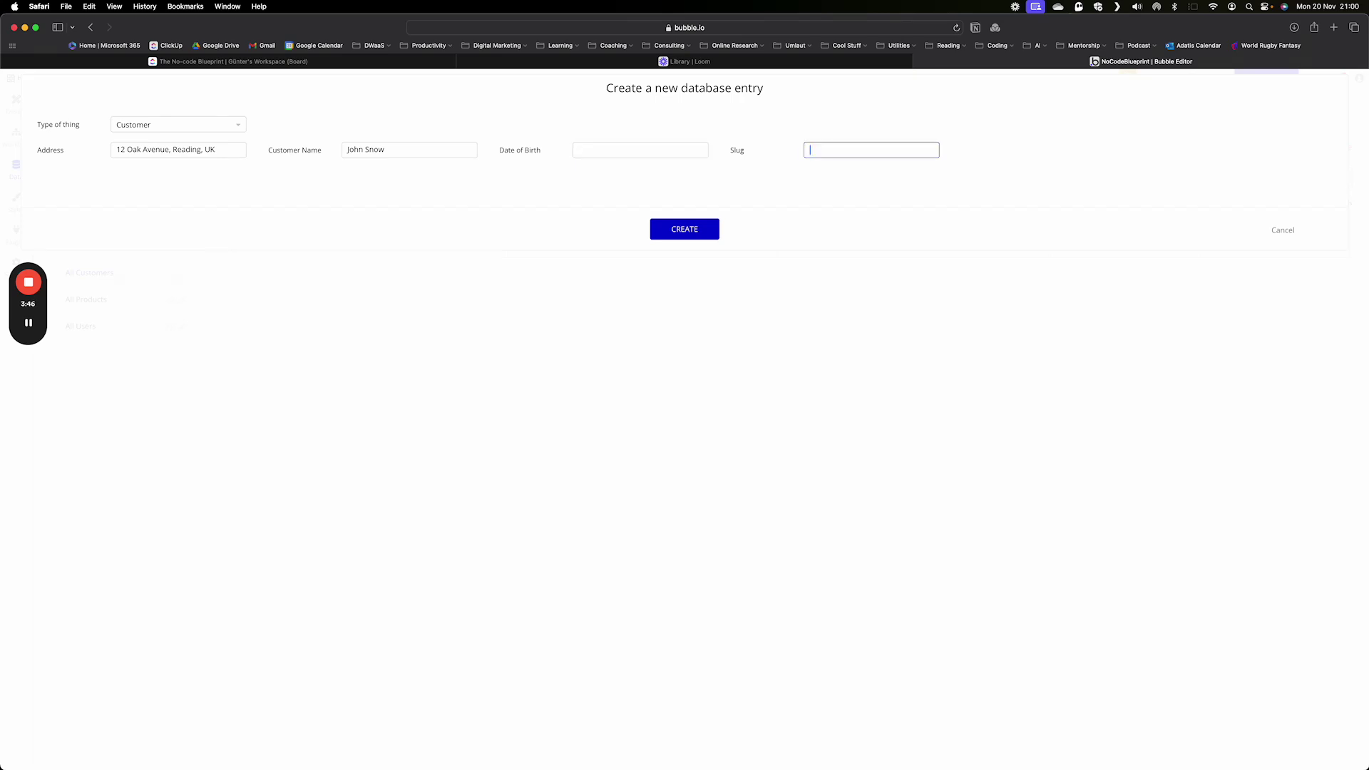
click(581, 150)
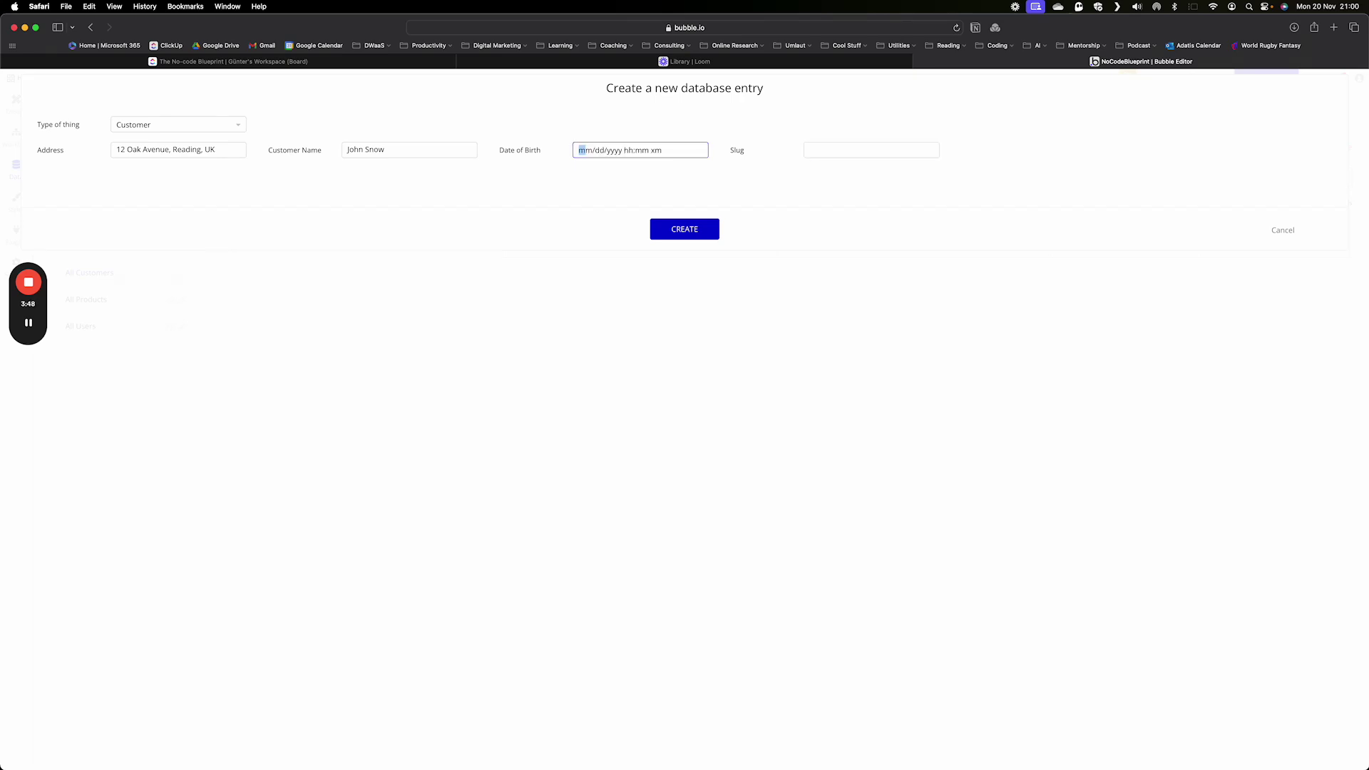
text(01/03/1978 12:00)
click(694, 229)
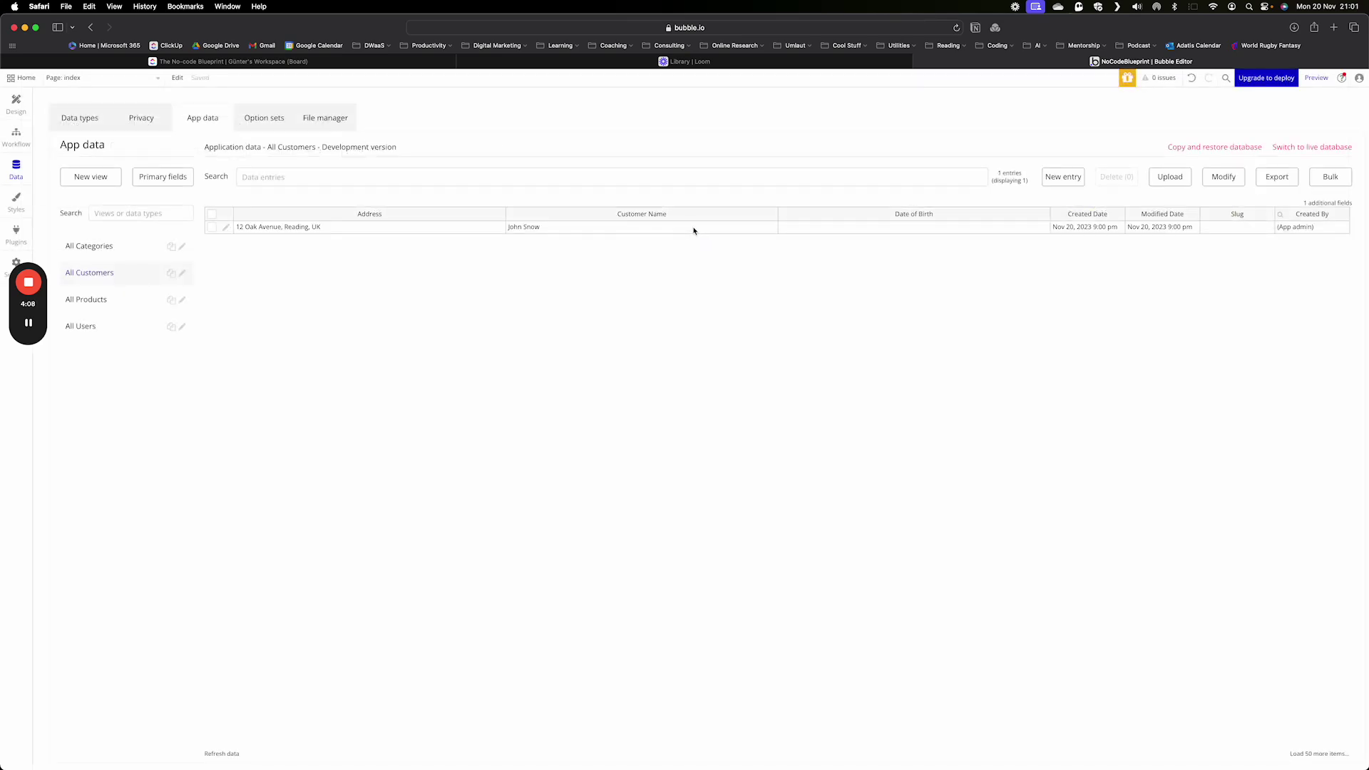
click(819, 230)
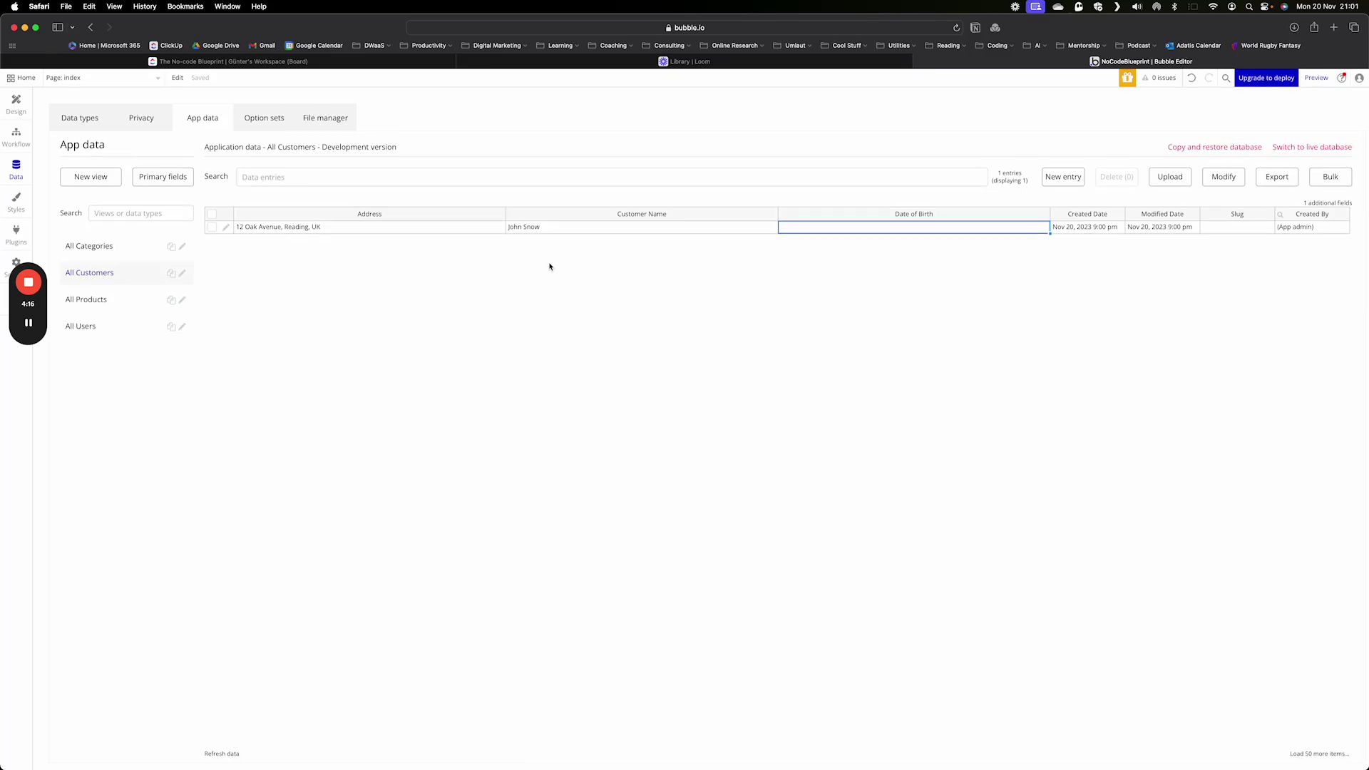
- Create a second Customer entry with the customer's address and full name, leaving the date of birth and slug empty
click(1063, 177)
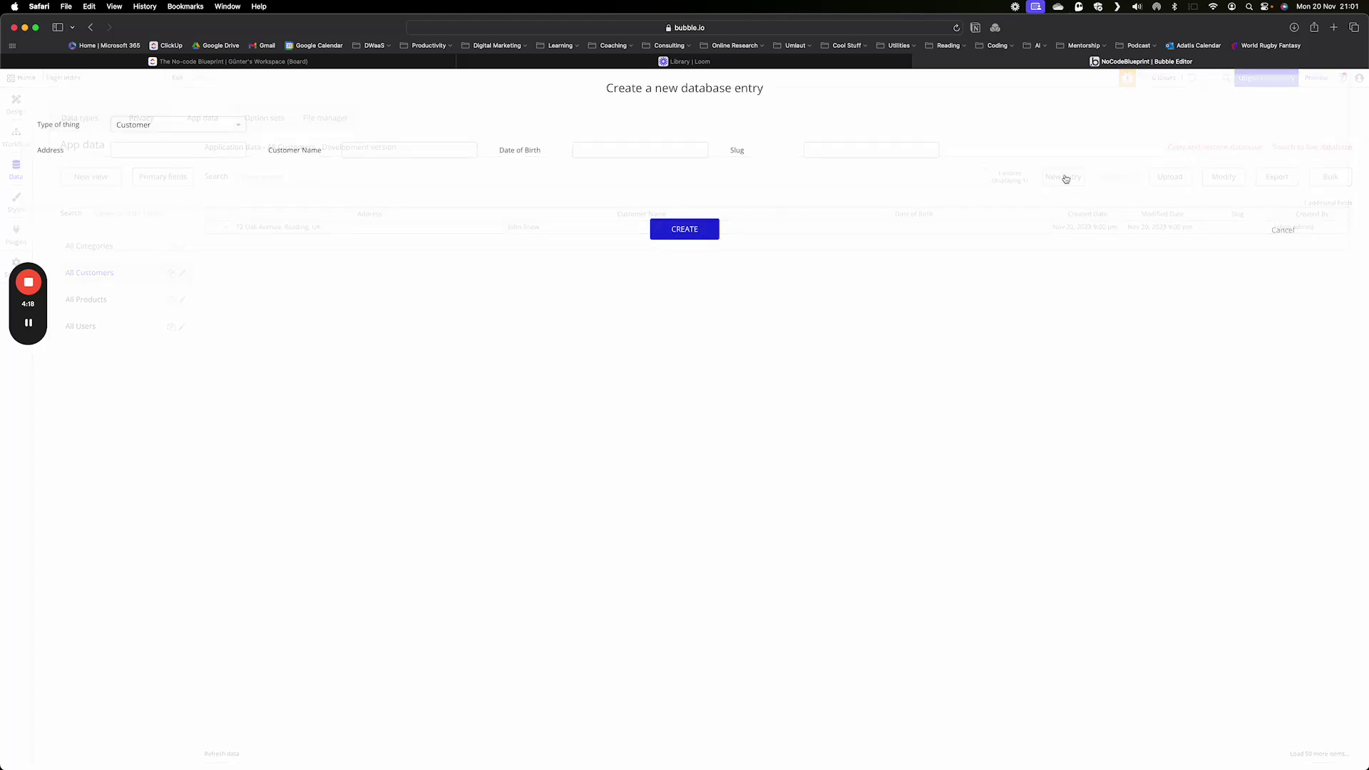
click(180, 151)
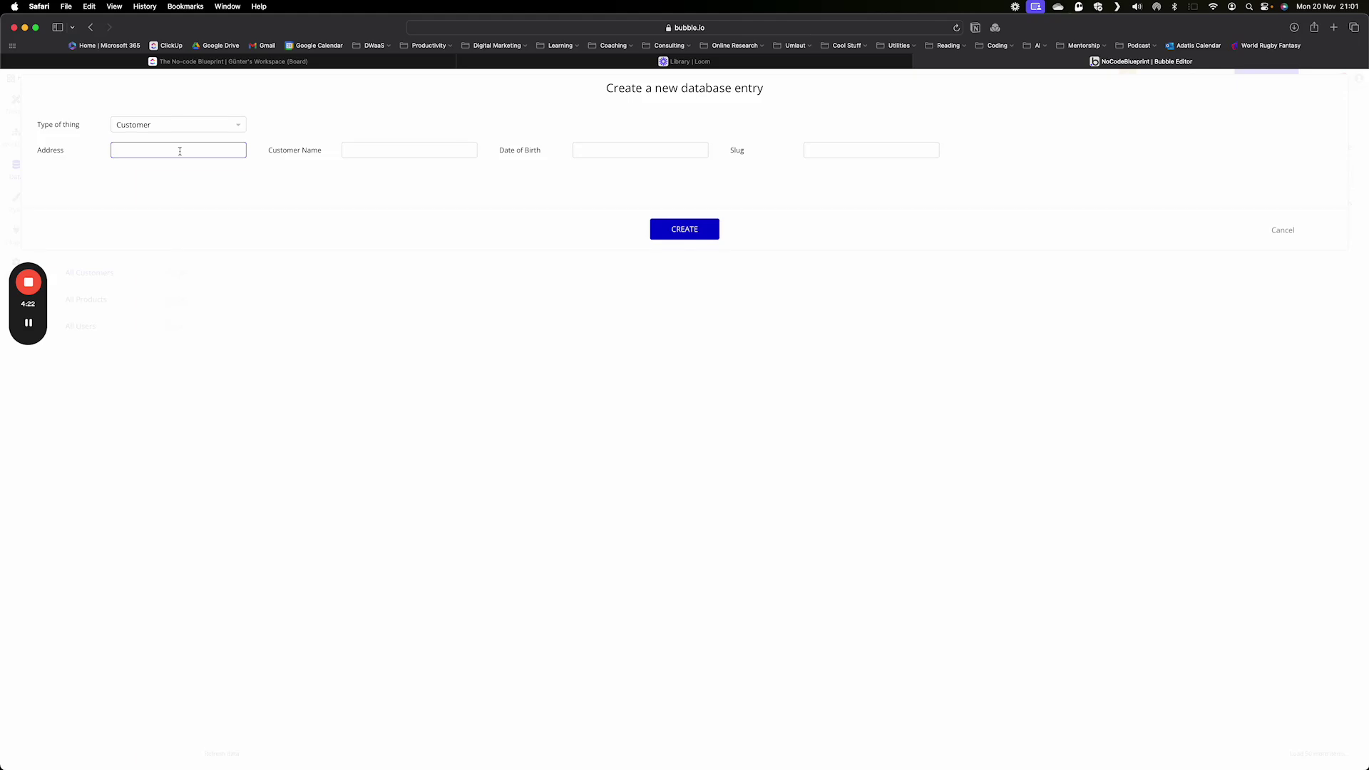
text(87 Birch Lane, Southampton, UK)
click(409, 149)
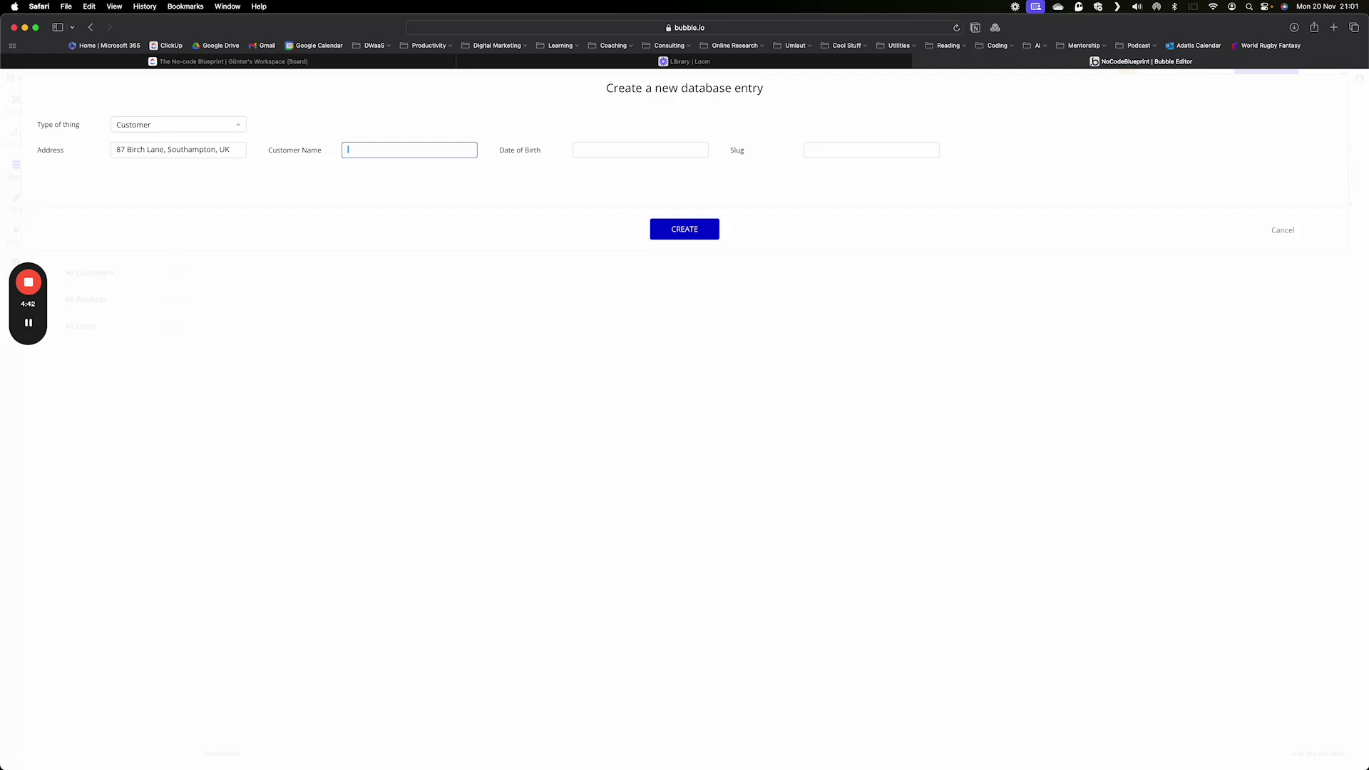
text(Owen Farrell)
click(672, 230)
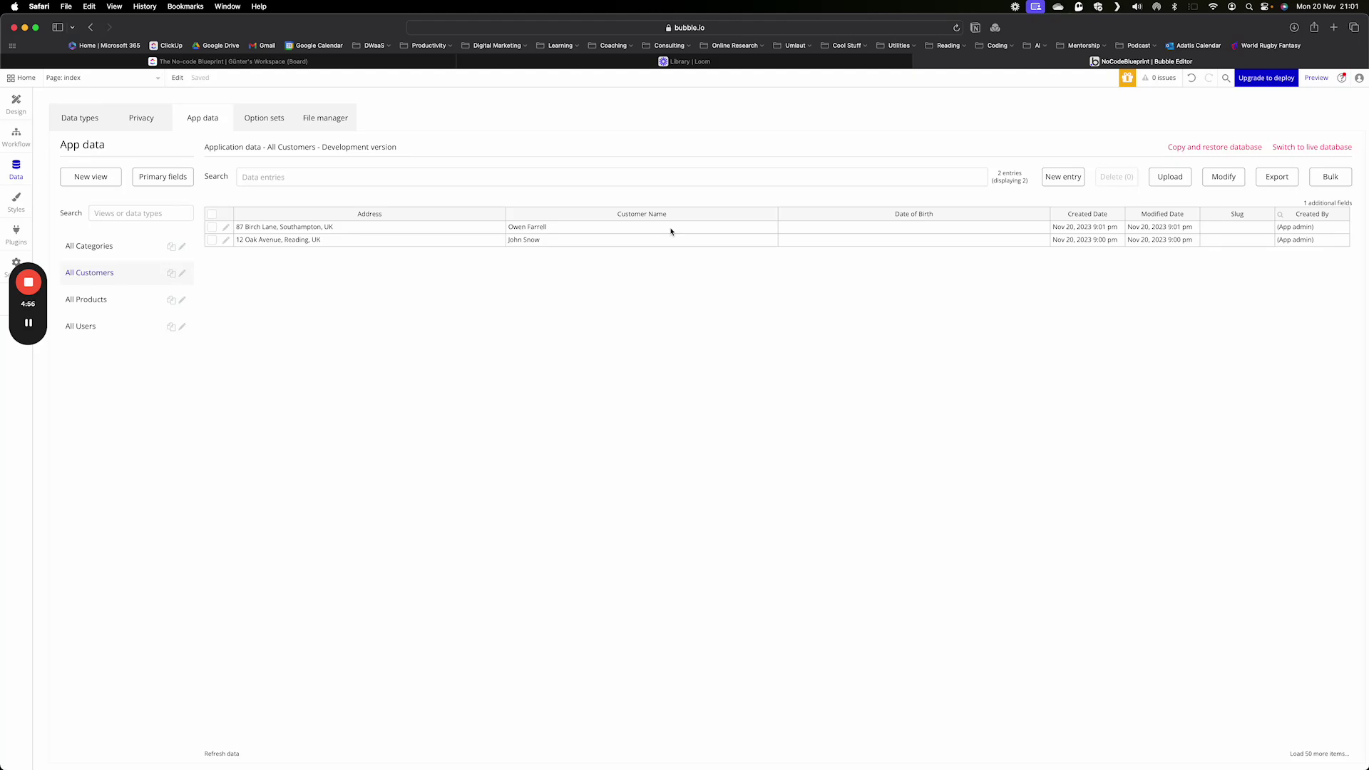
- Return to the data type definitions and create a new data type named Order Header
click(80, 120)
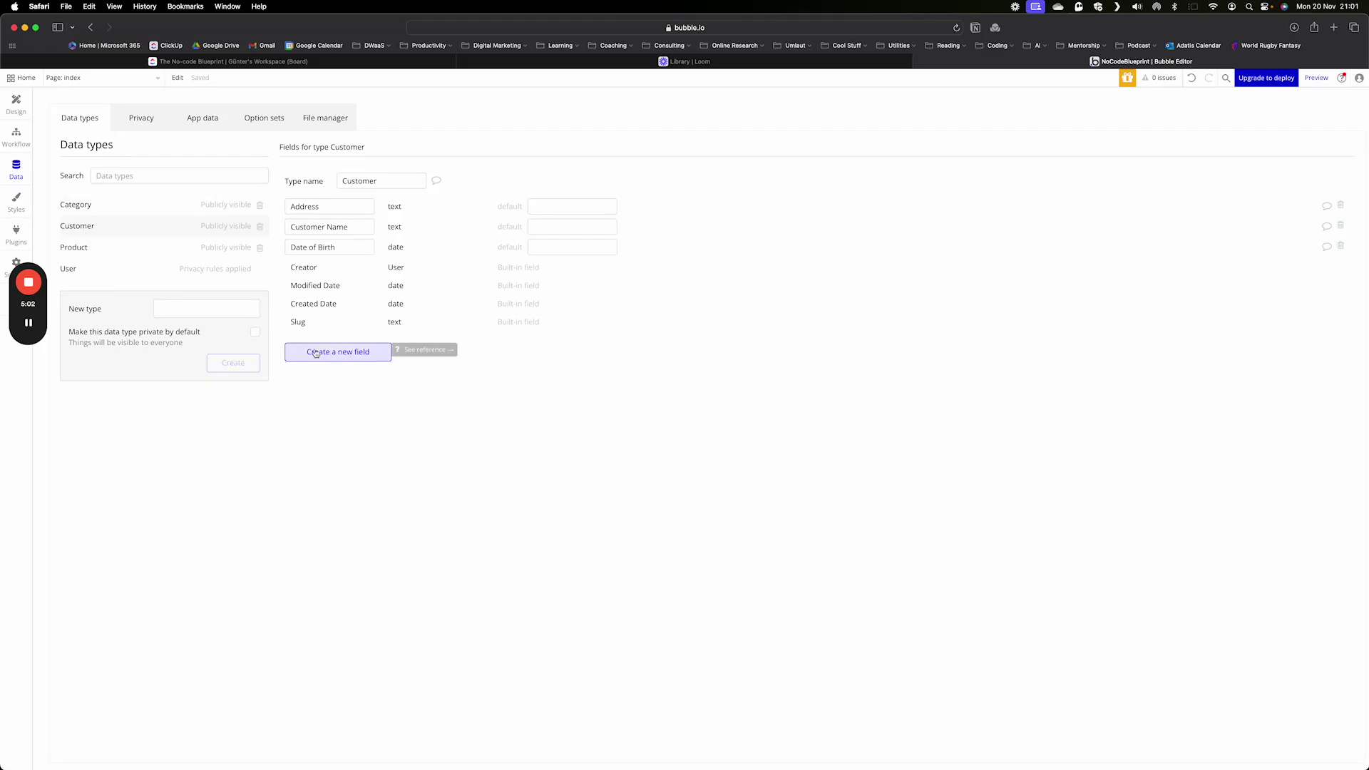
click(183, 314)
text(Order Header)
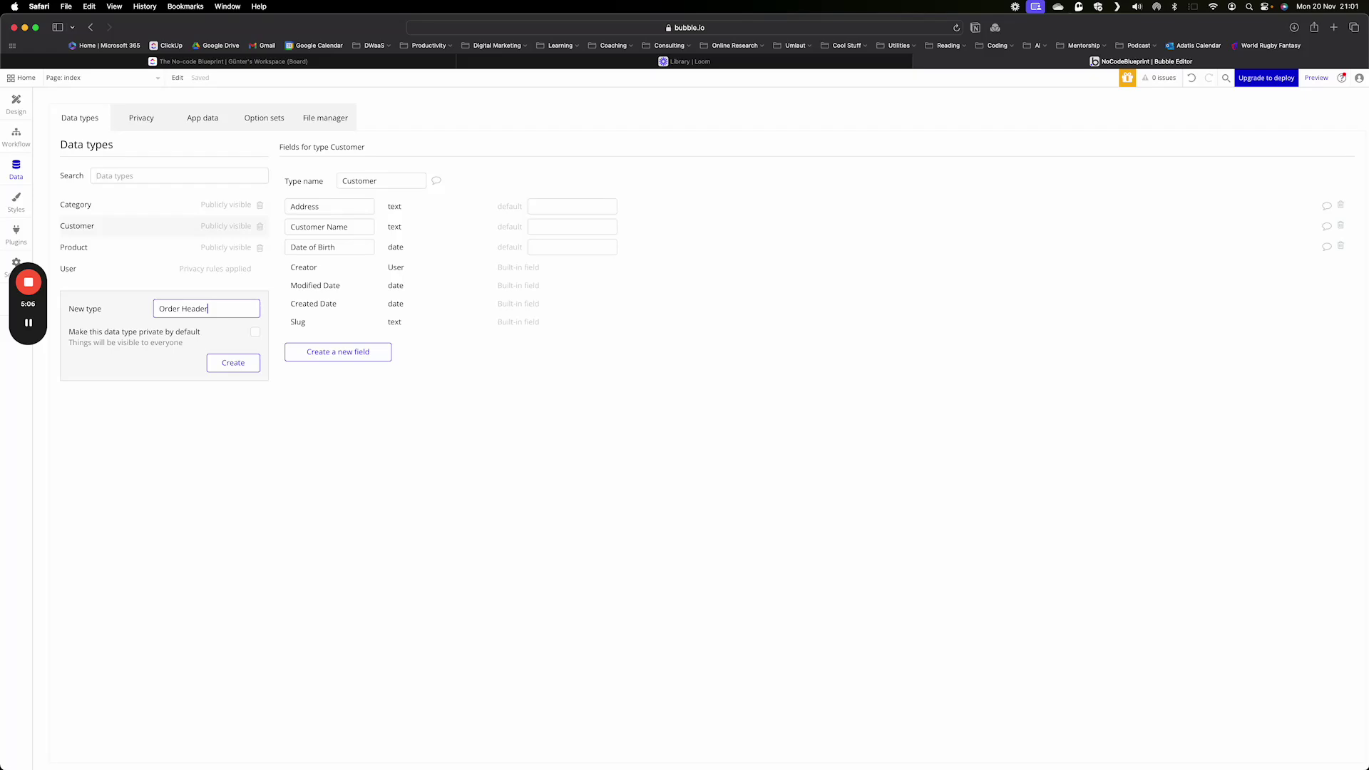
click(223, 365)
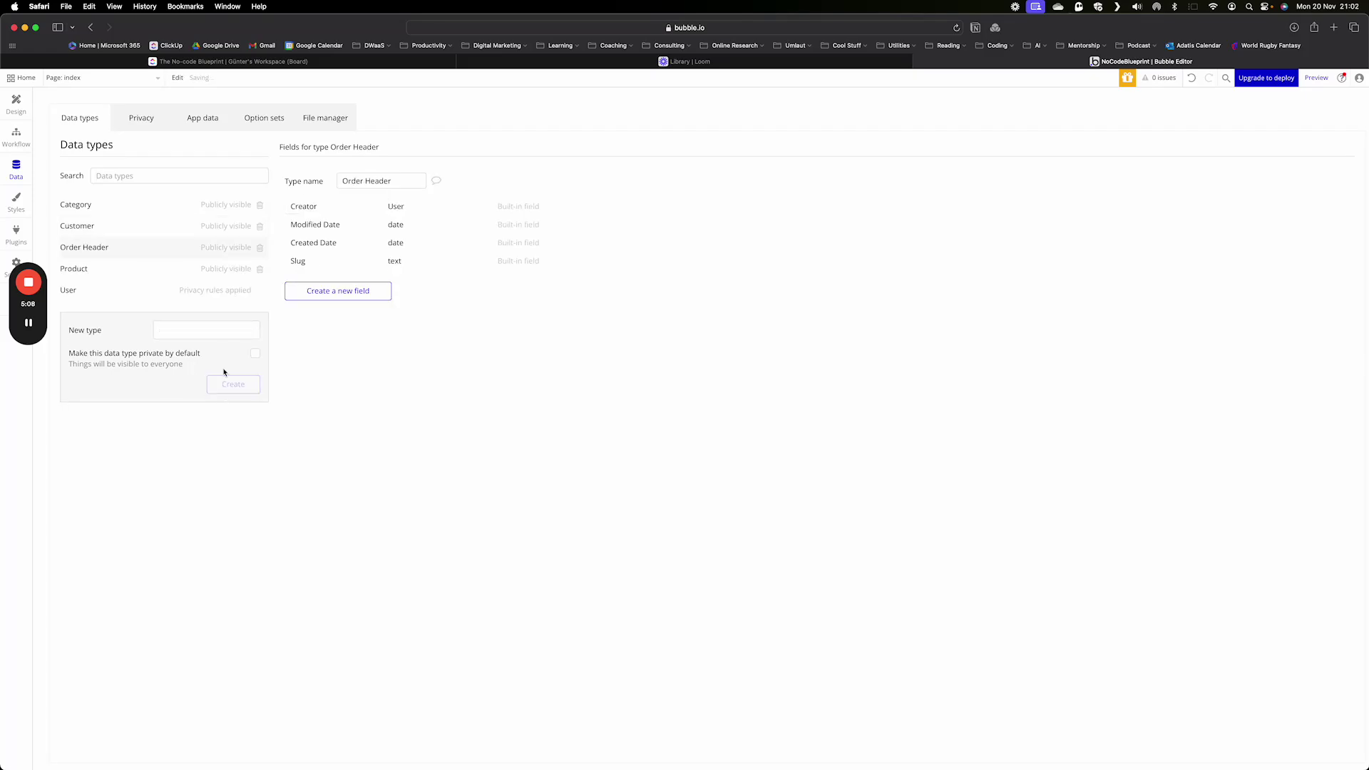
- Add a field named Order Number with the number type to the Order Header data type
click(353, 299)
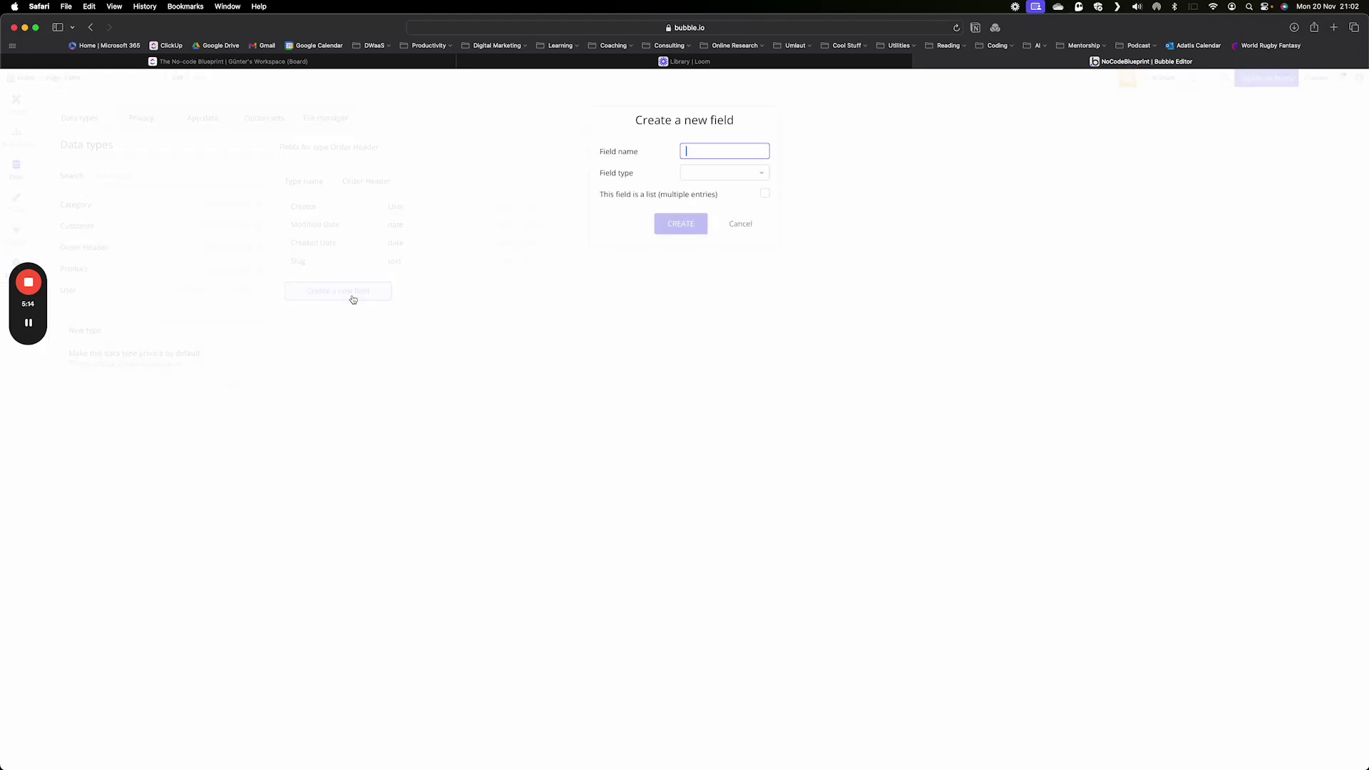
text(Order Number)
click(725, 174)
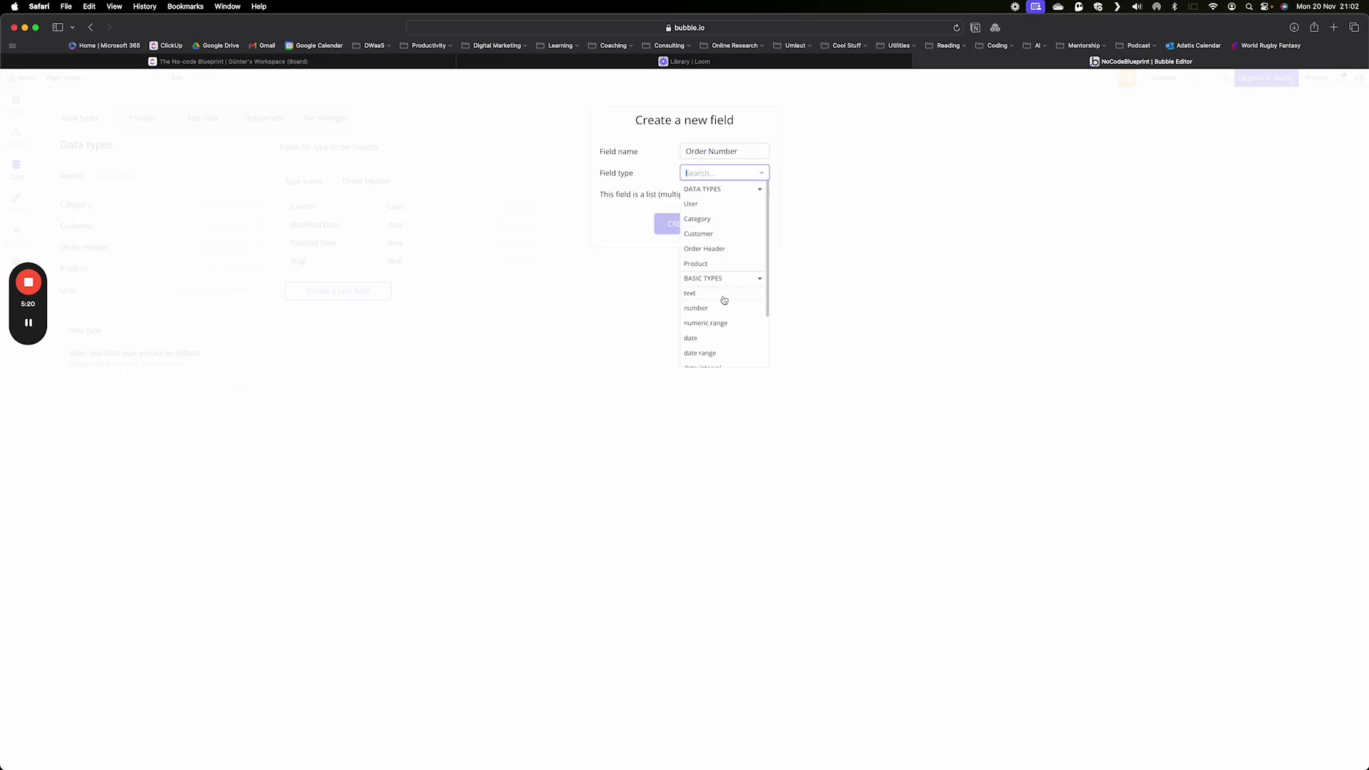
scroll(722, 303, down, 1)
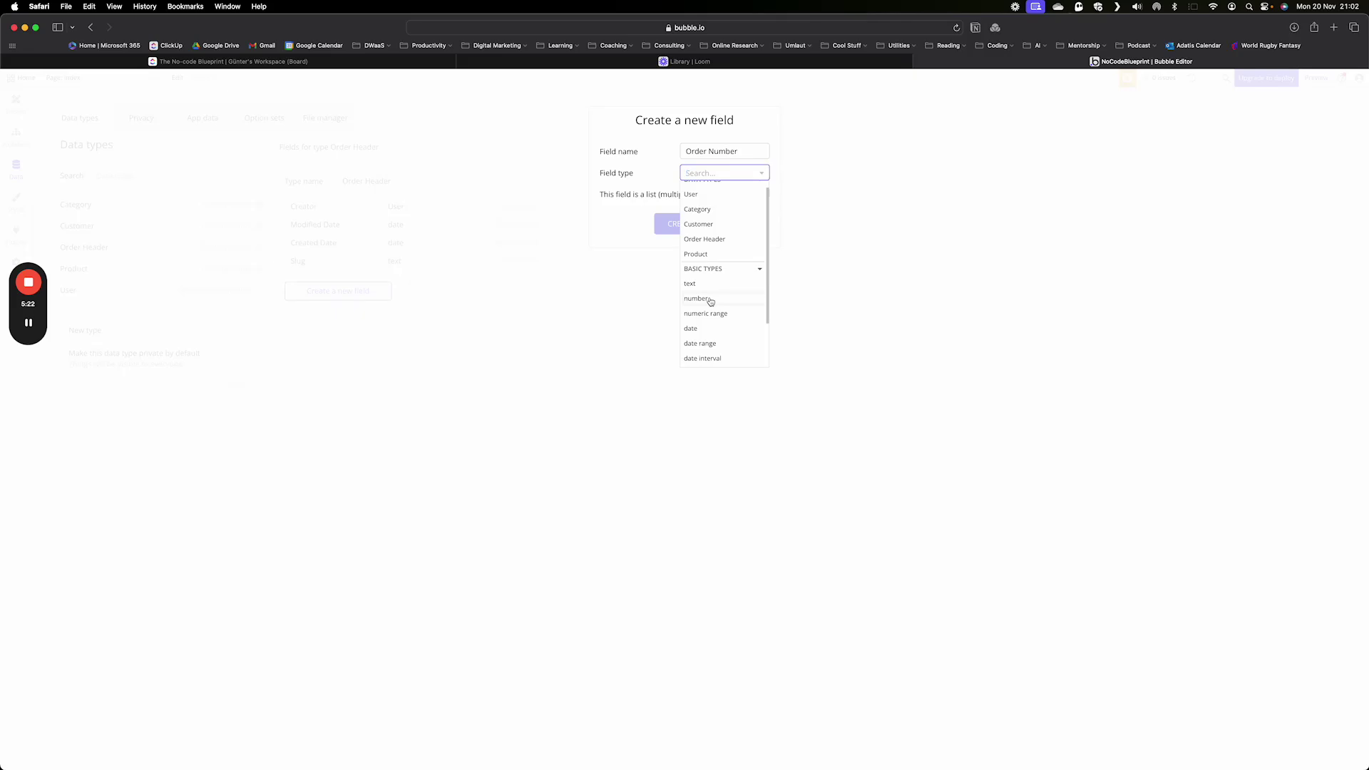
click(711, 300)
click(688, 227)
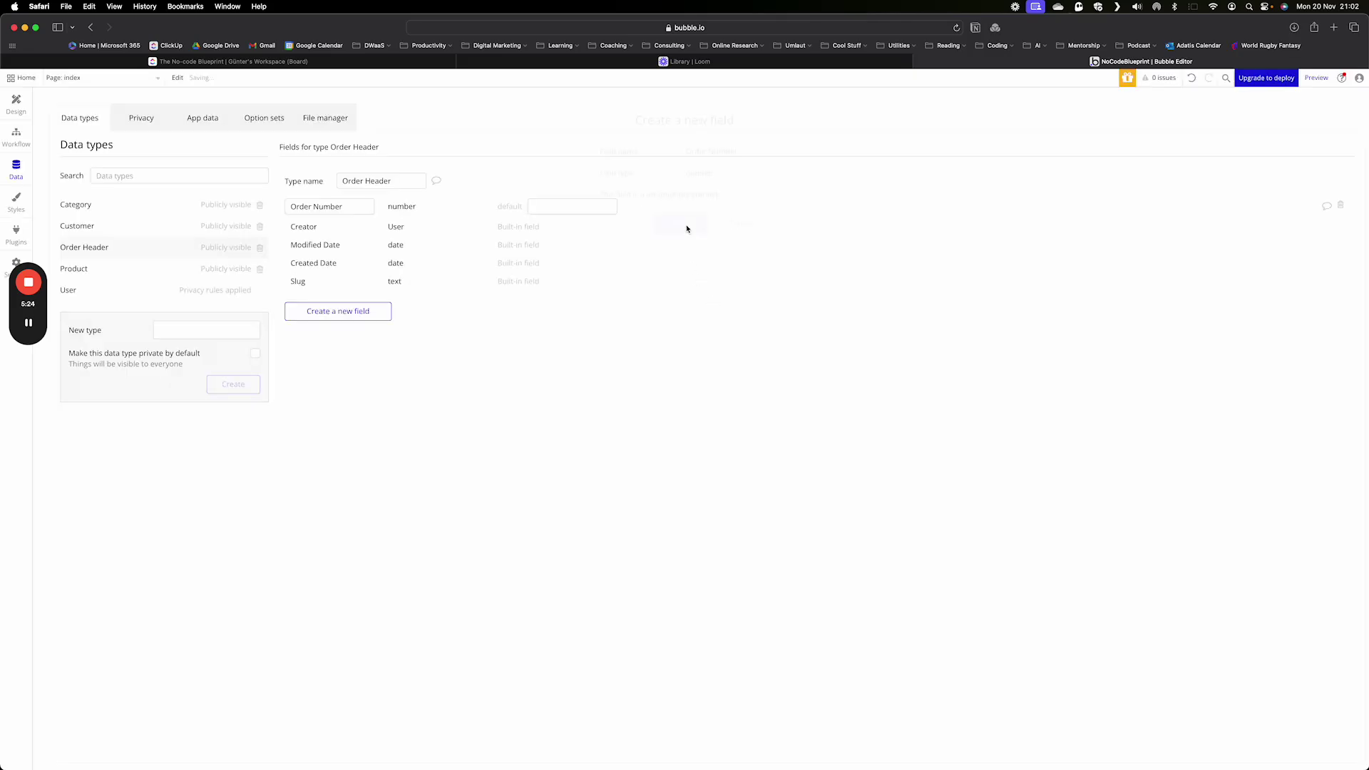
- Add a field named Order Date with the date type to the Order Header data type
click(363, 321)
text(Order Date)
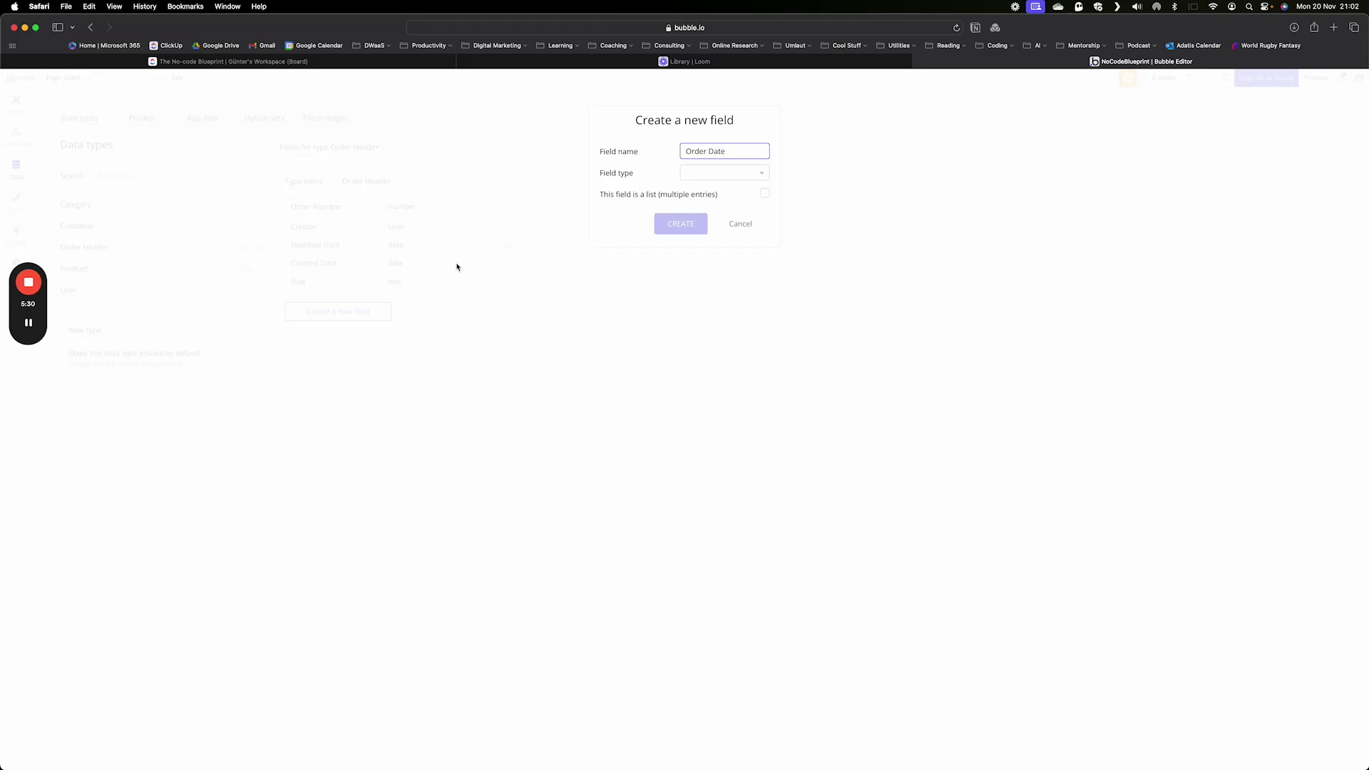
click(741, 176)
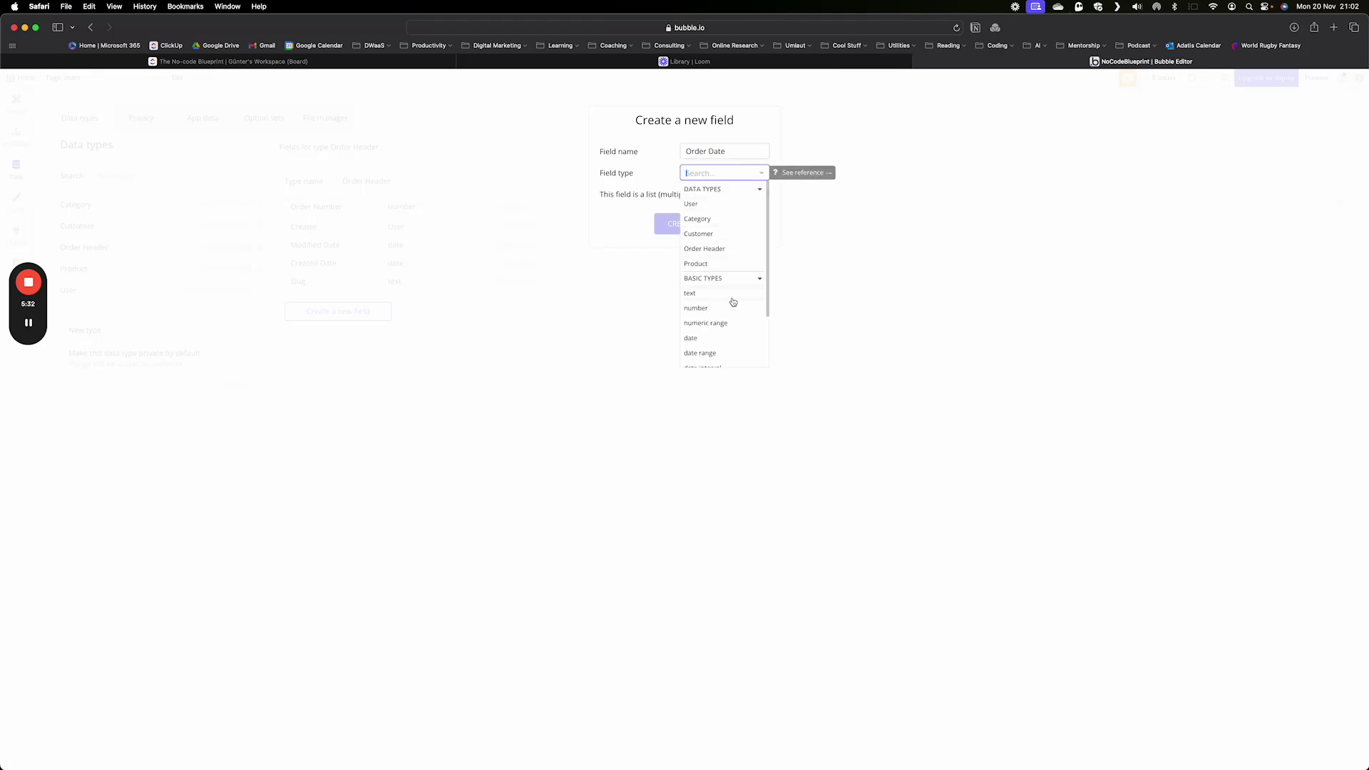
scroll(732, 305, down, 2)
scroll(731, 305, down, 1)
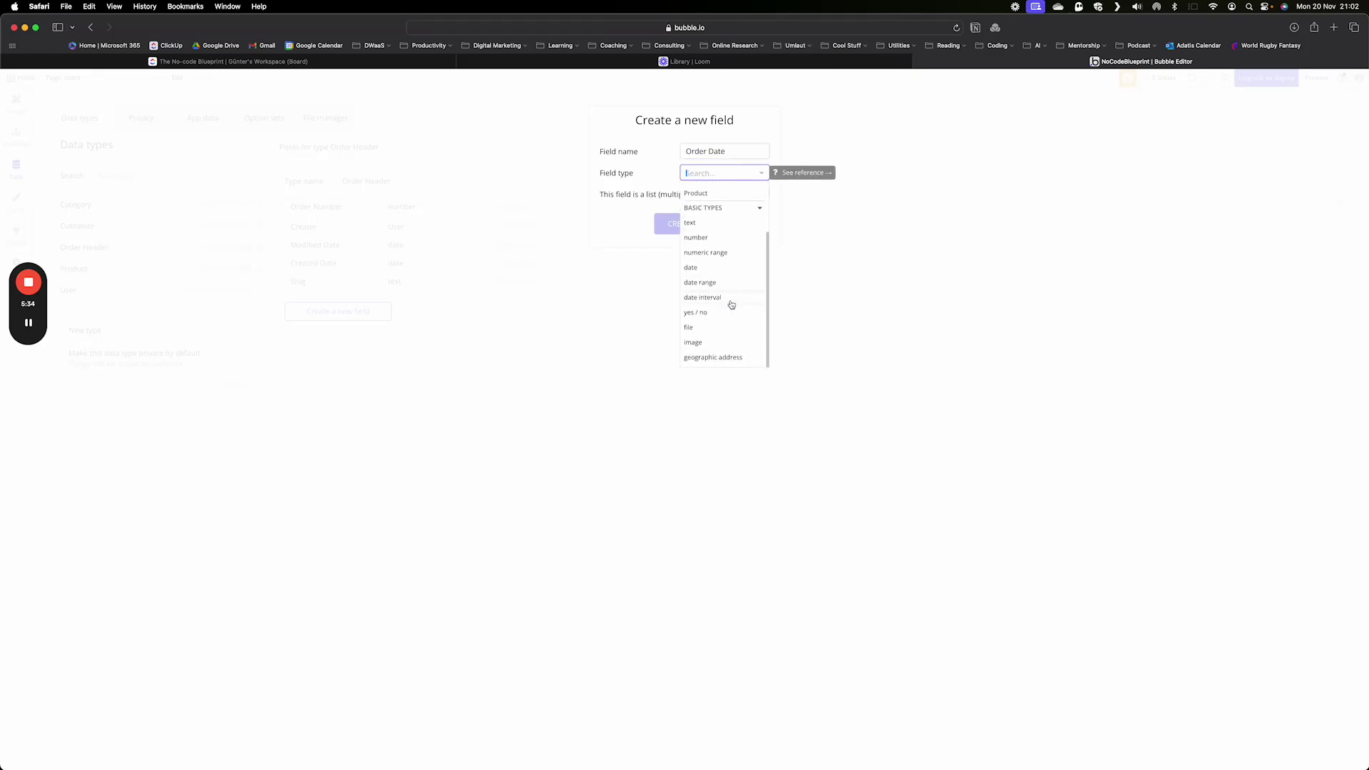
click(691, 269)
click(692, 224)
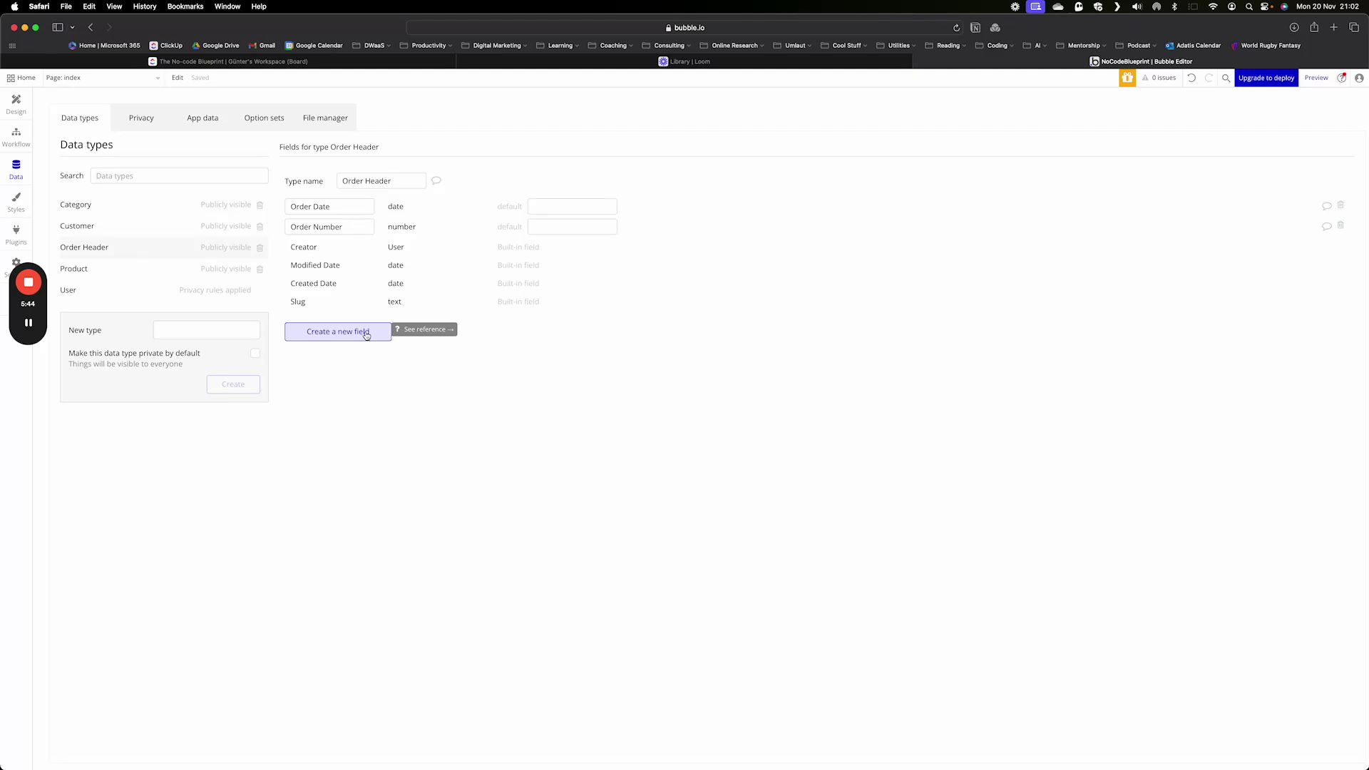
- Add a field named Customer to the Order Header data type, using the Customer data type as its field type
click(367, 335)
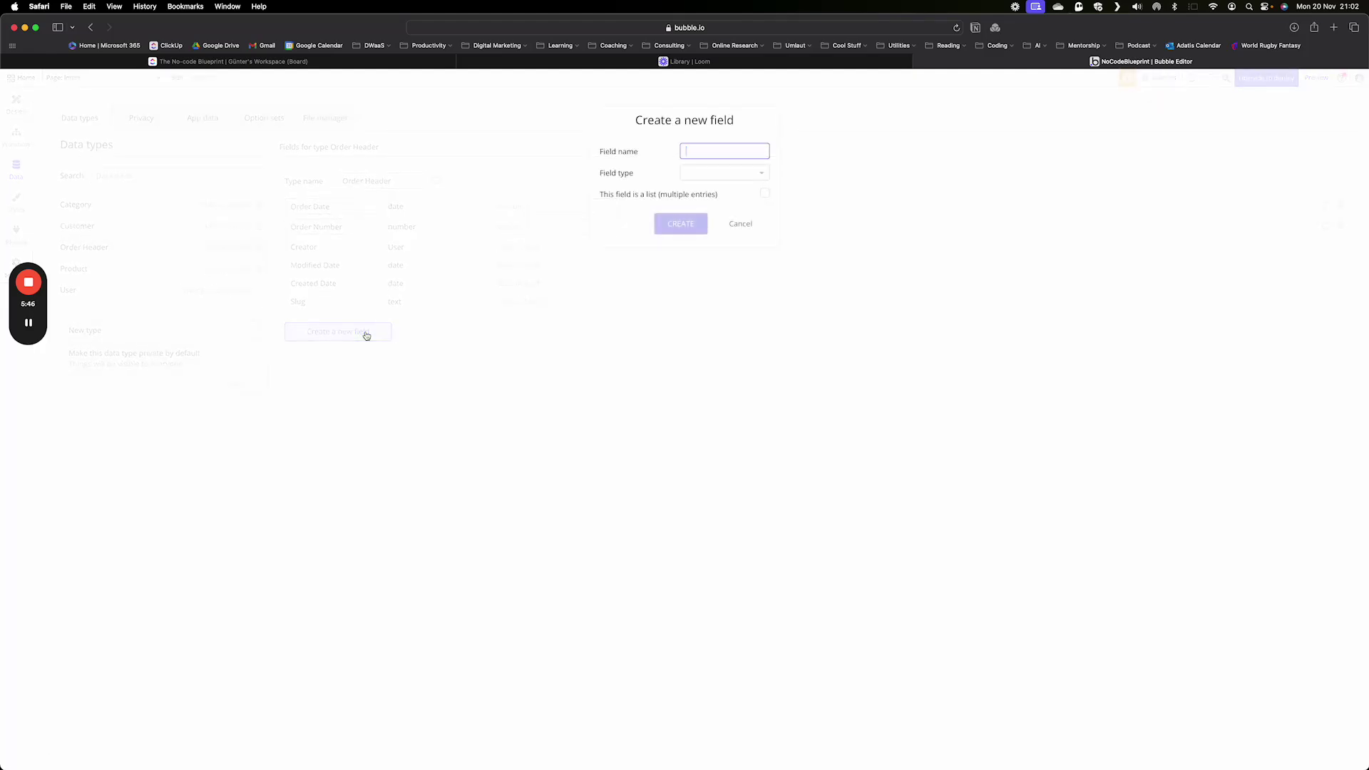
text(Cusgtome)
key(BackSpace)
key(BackSpace)
key(BackSpace)
key(BackSpace)
key(BackSpace)
text(tomer)
click(732, 181)
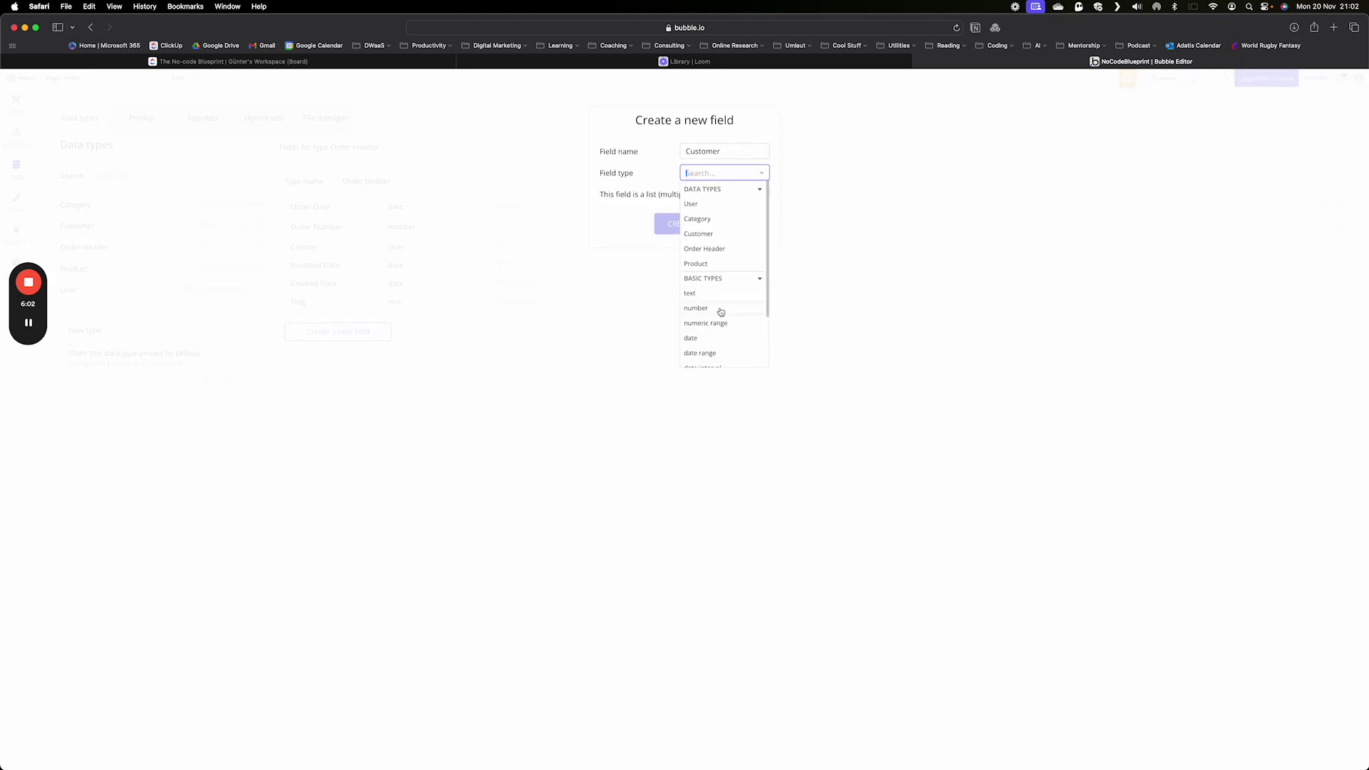
click(720, 235)
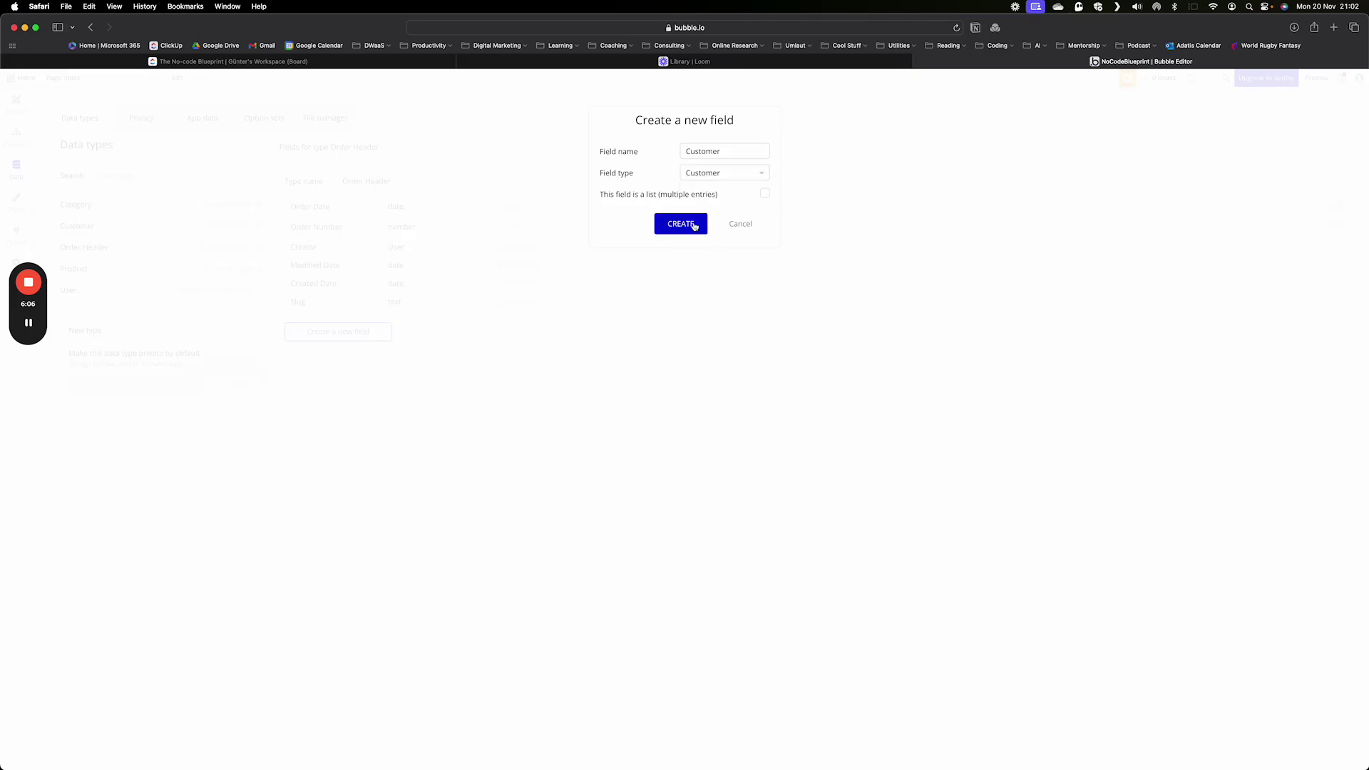
click(680, 224)
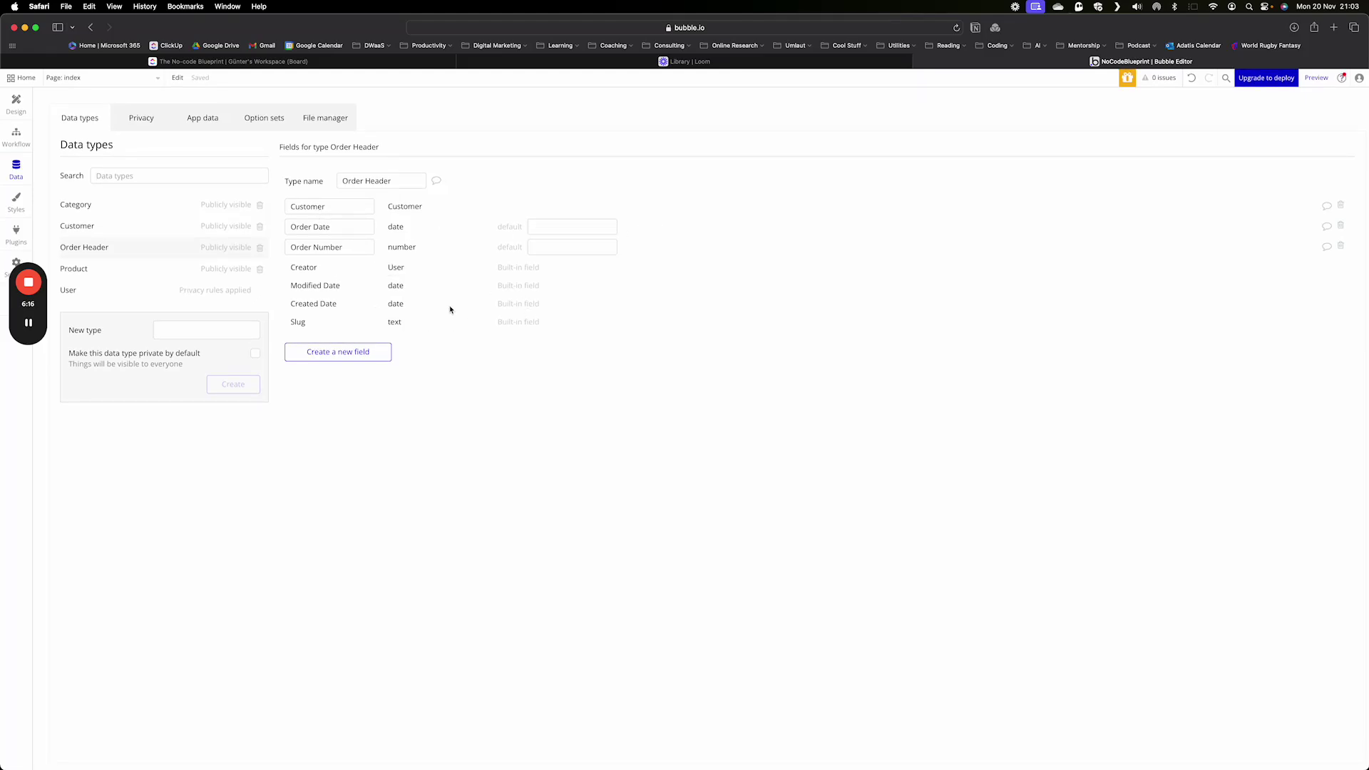
- Create a new data type named Order Detail
click(163, 332)
text(Order Detail)
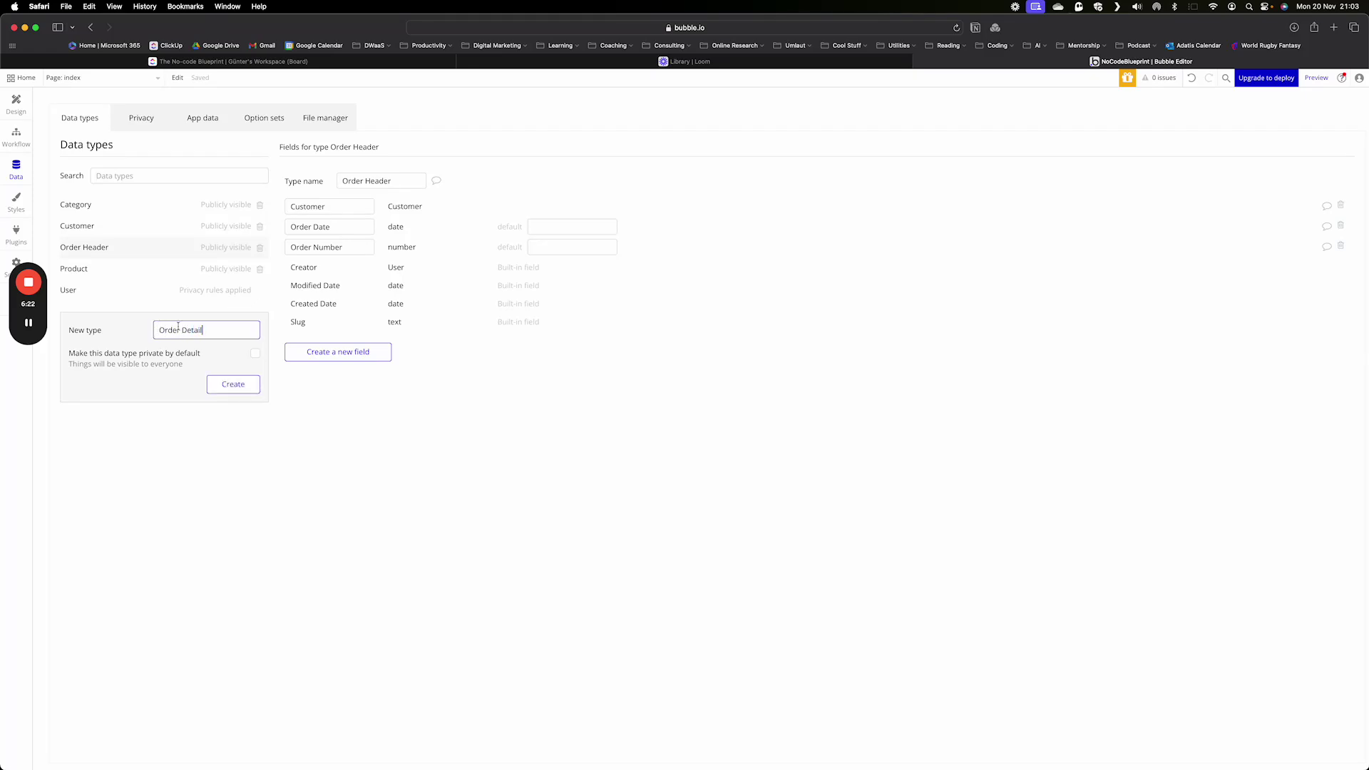
click(220, 385)
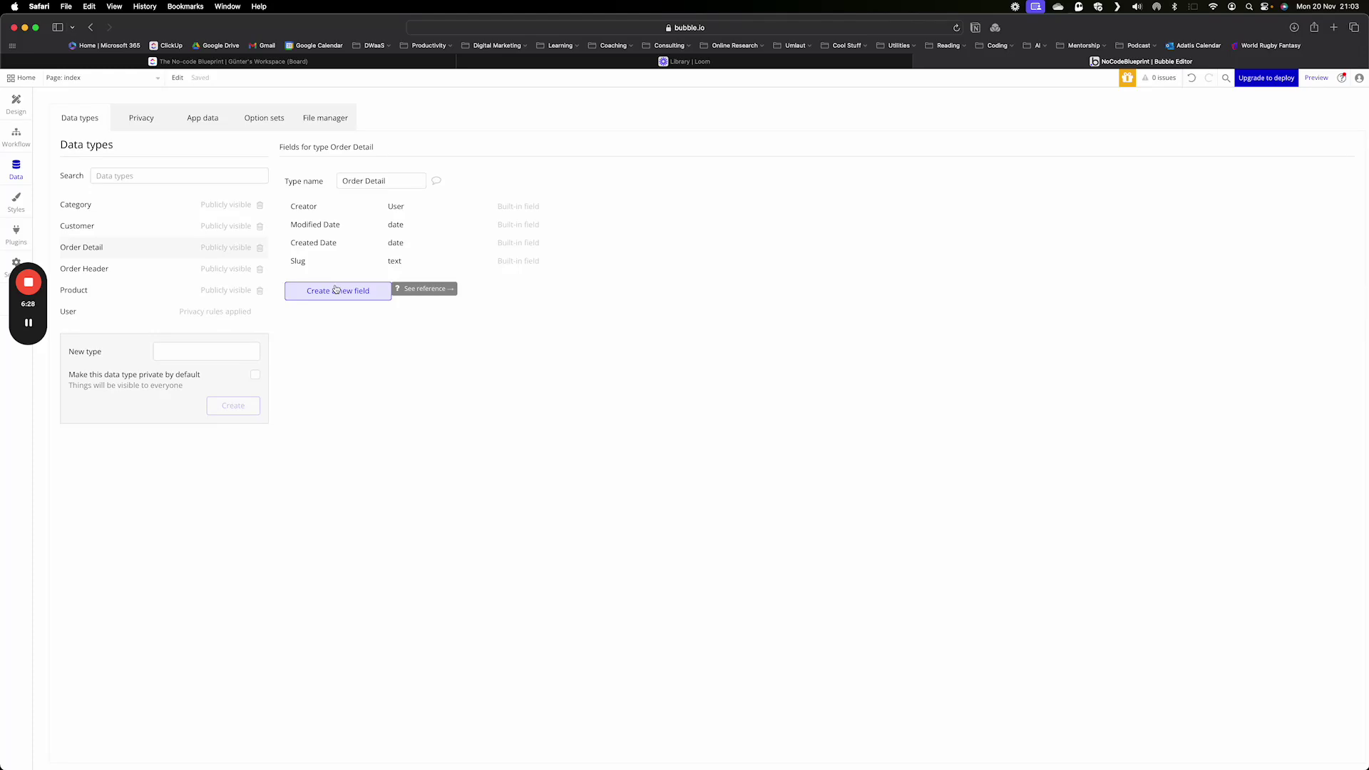
- Add a field named Order Number to the Order Detail data type, with Order Header as its field type
click(335, 289)
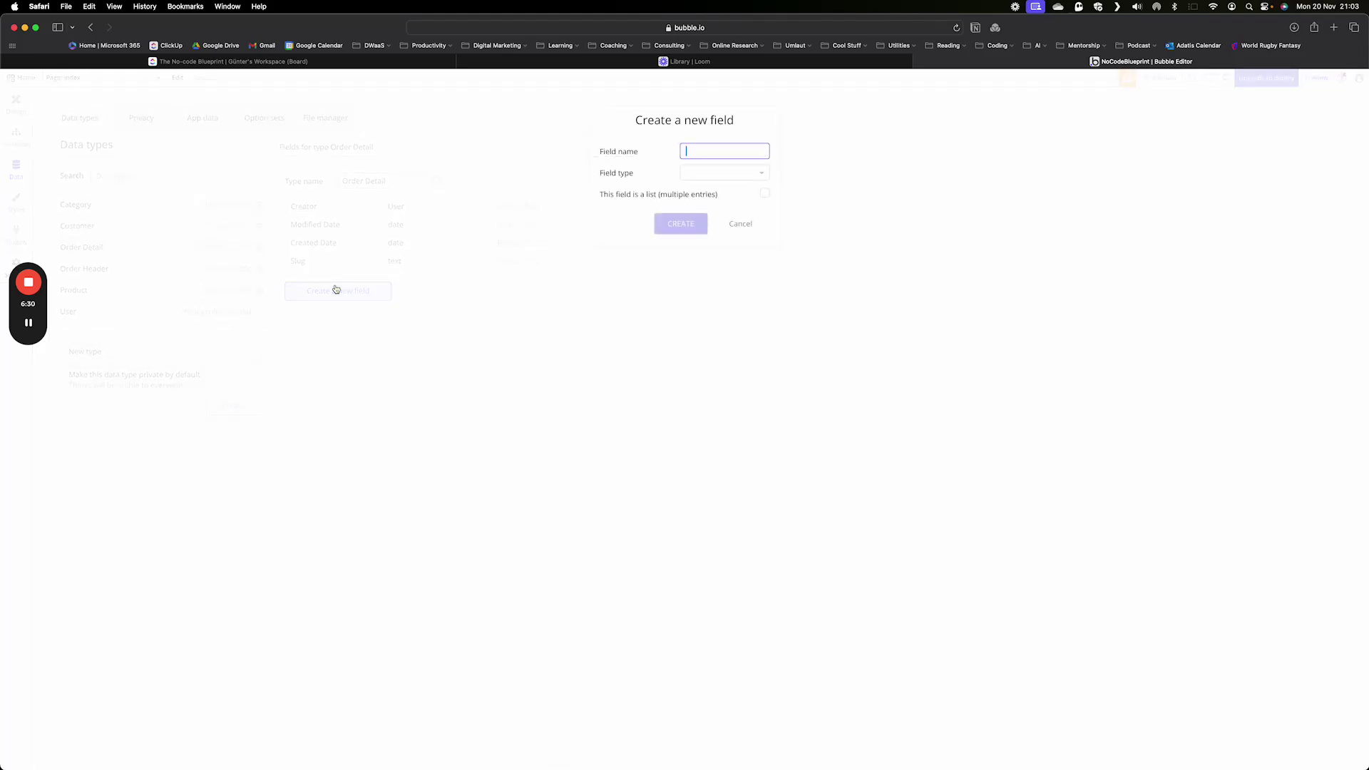
text(Order Number)
click(708, 174)
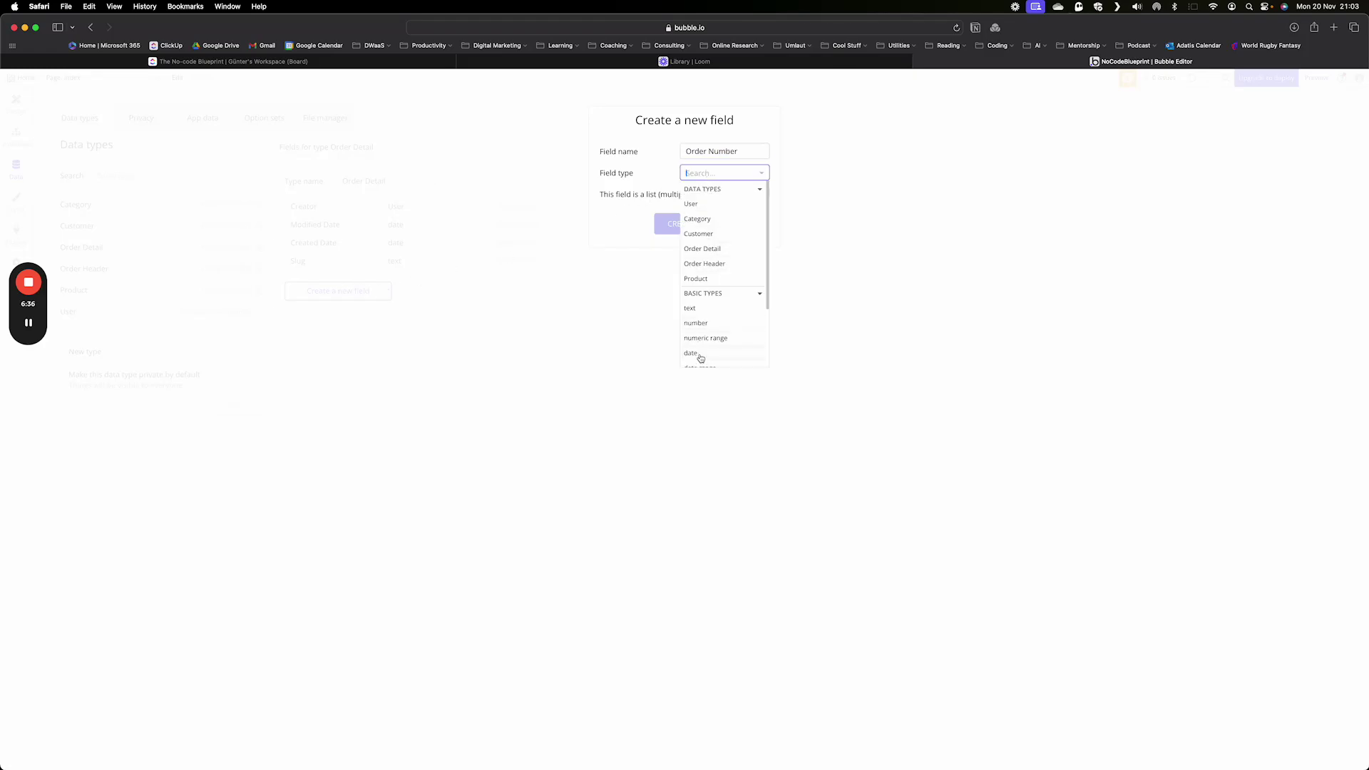
click(719, 264)
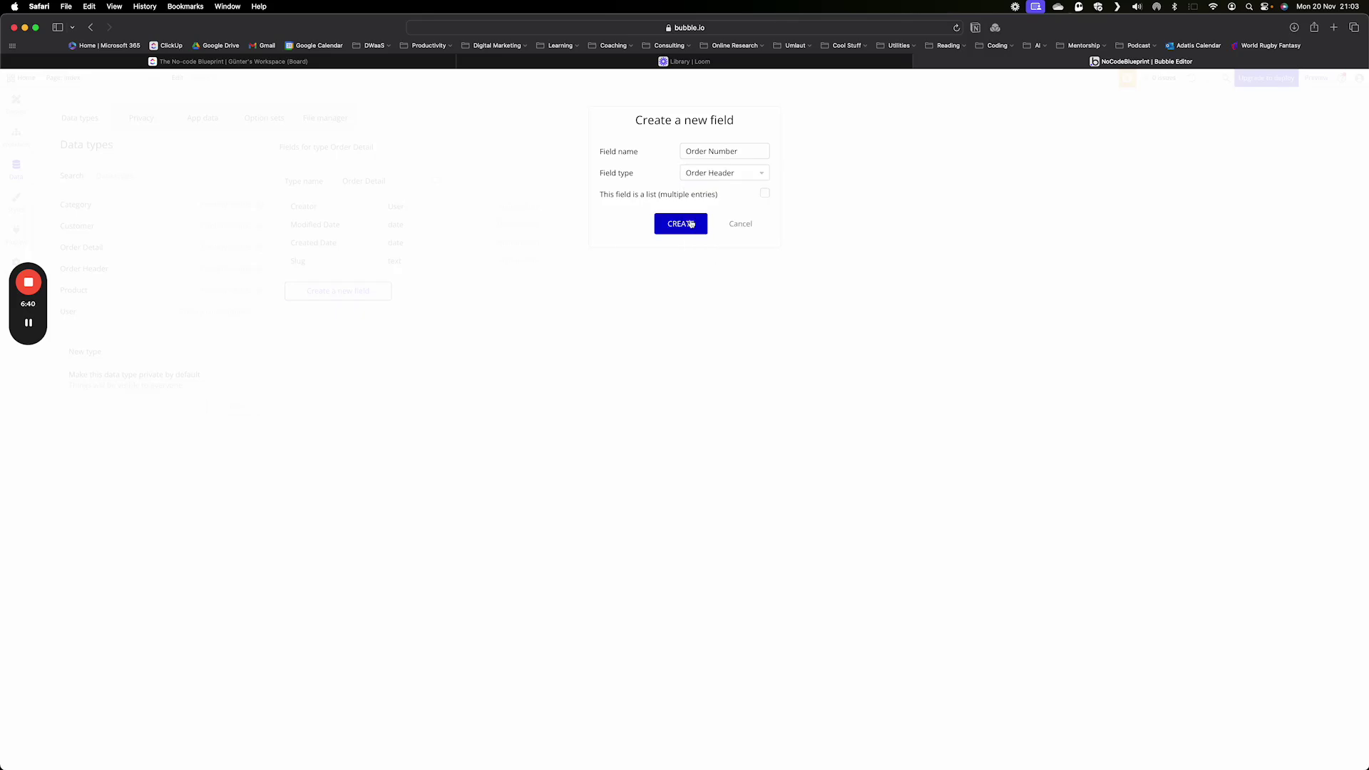
click(690, 223)
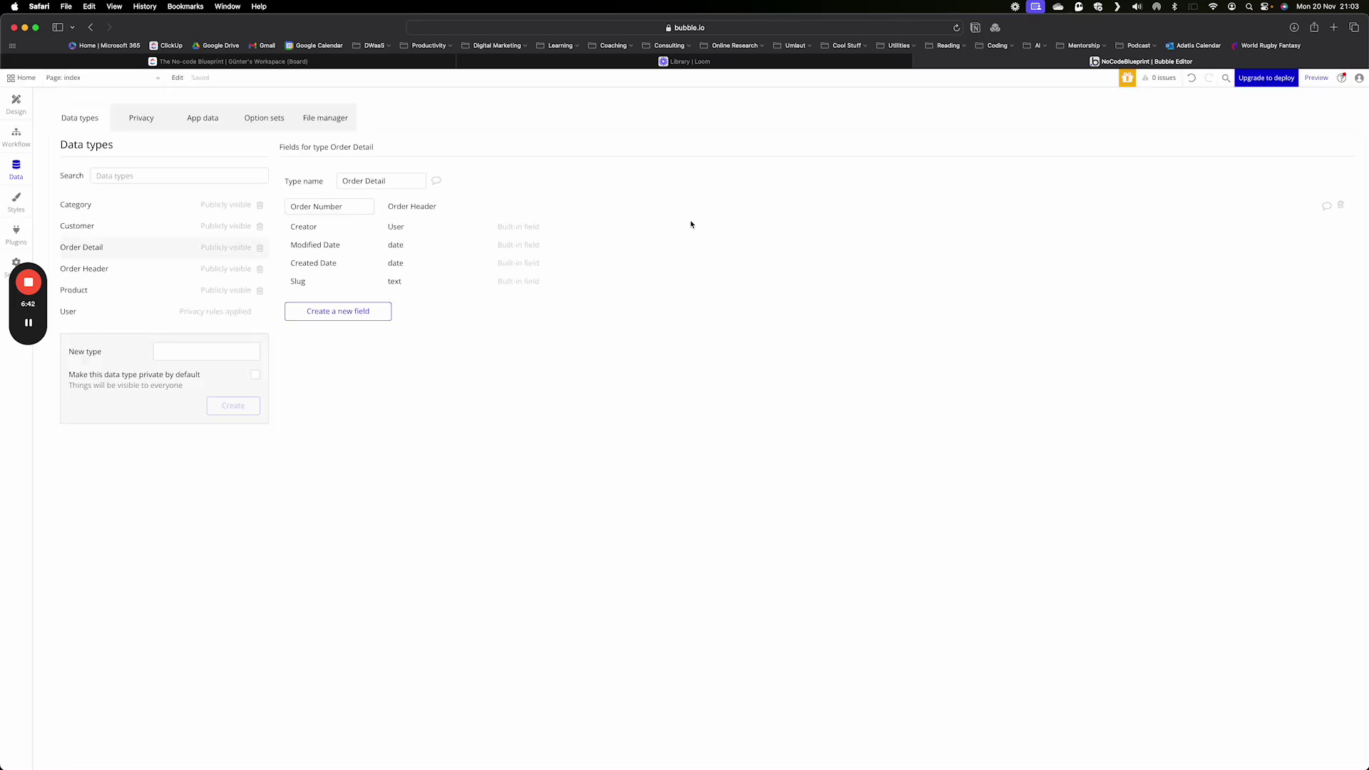
- Add a field named Line Number with the number type to the Order Detail data type
click(333, 312)
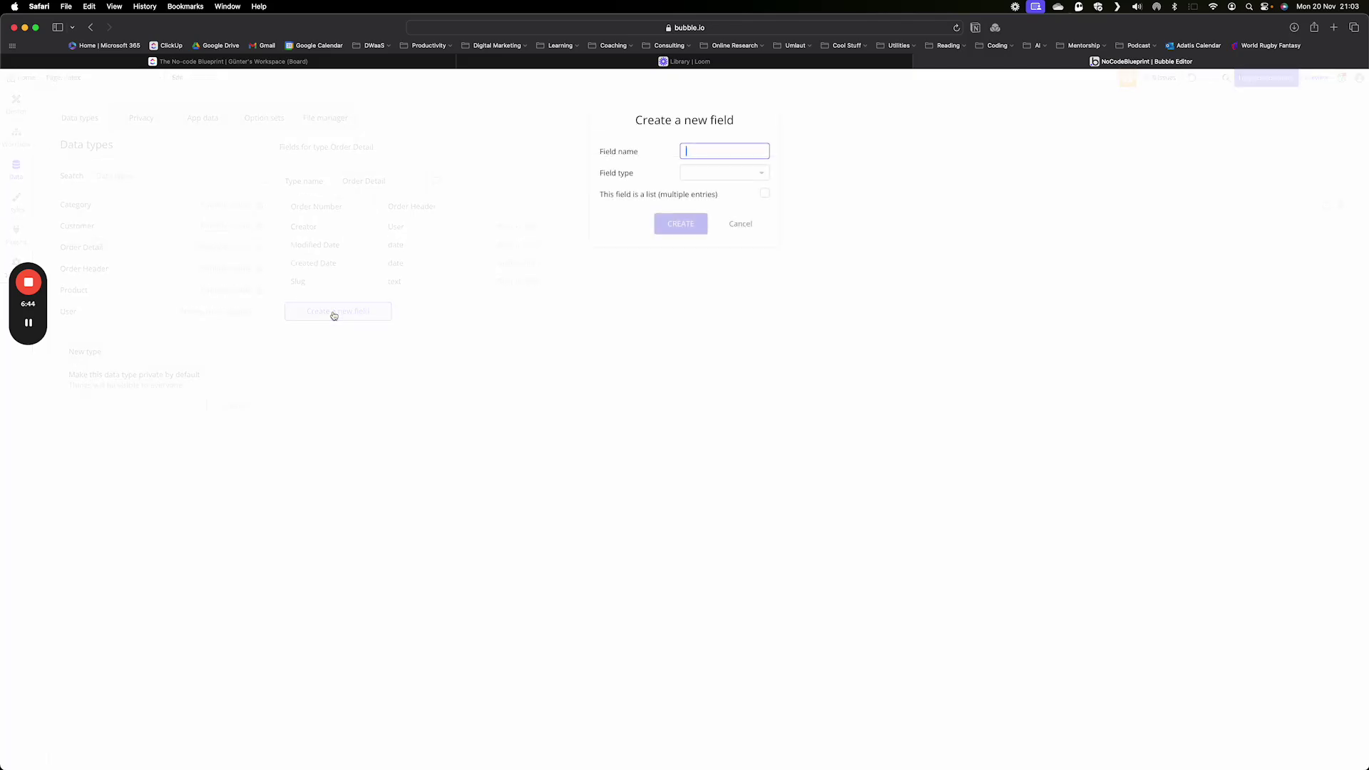
text(Line Number)
click(747, 174)
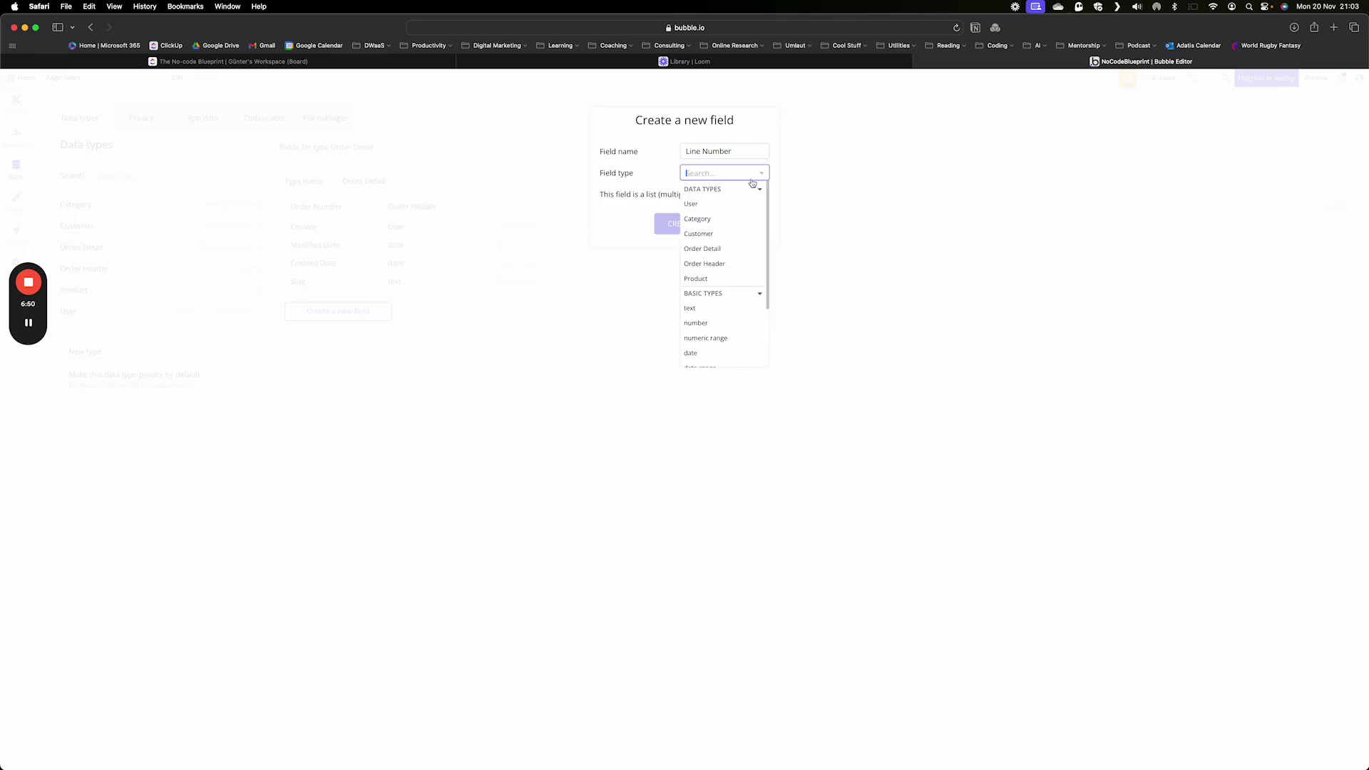
scroll(750, 240, down, 2)
scroll(750, 241, up, 3)
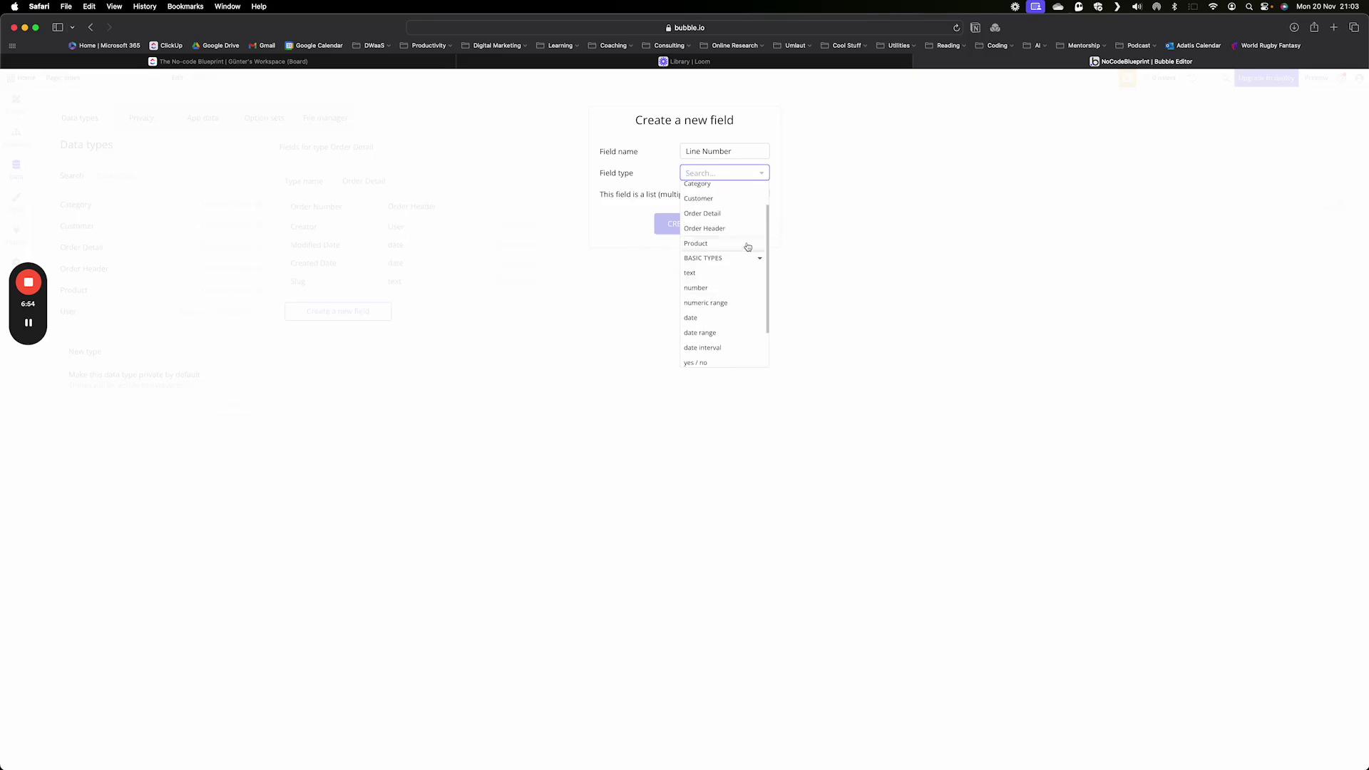
click(716, 288)
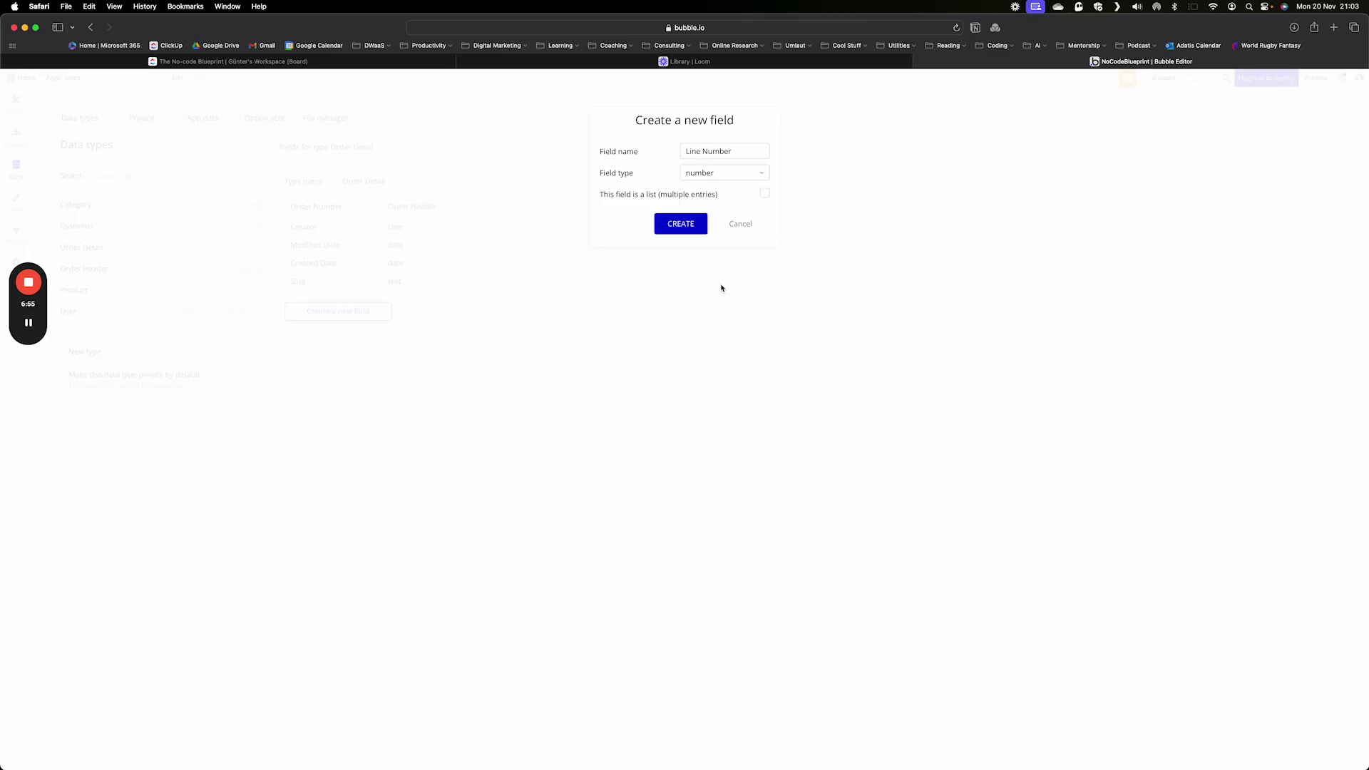
click(682, 225)
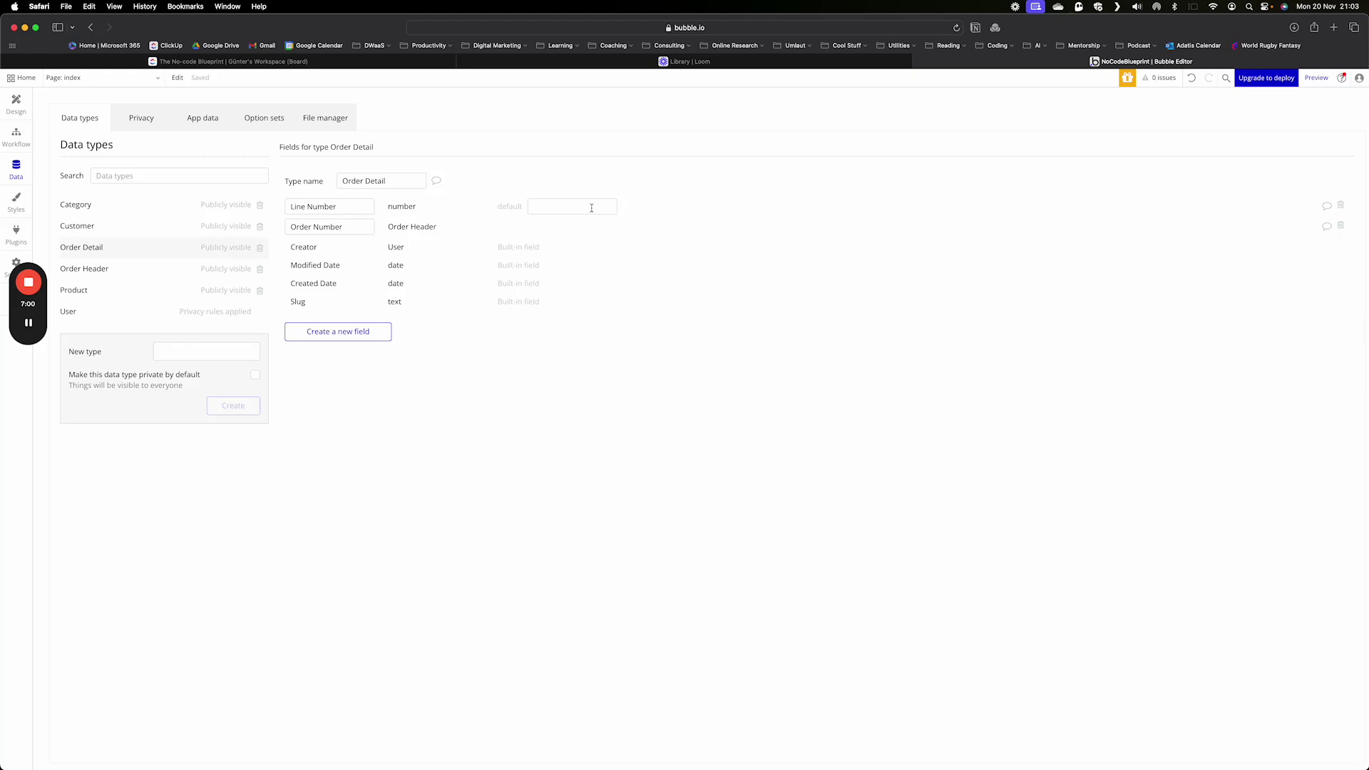
- Add a field named Product to the Order Detail data type, linked to the Product data type
click(354, 333)
text(Product)
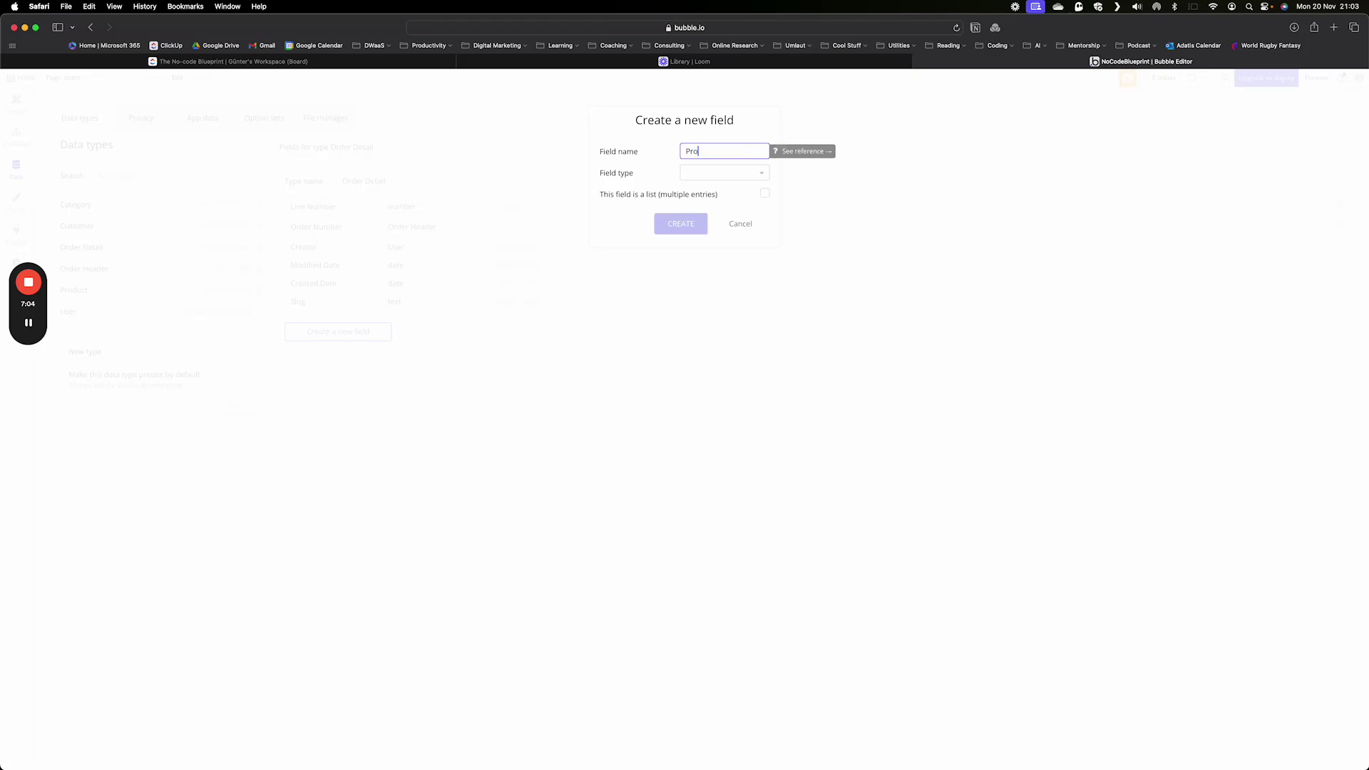
click(758, 175)
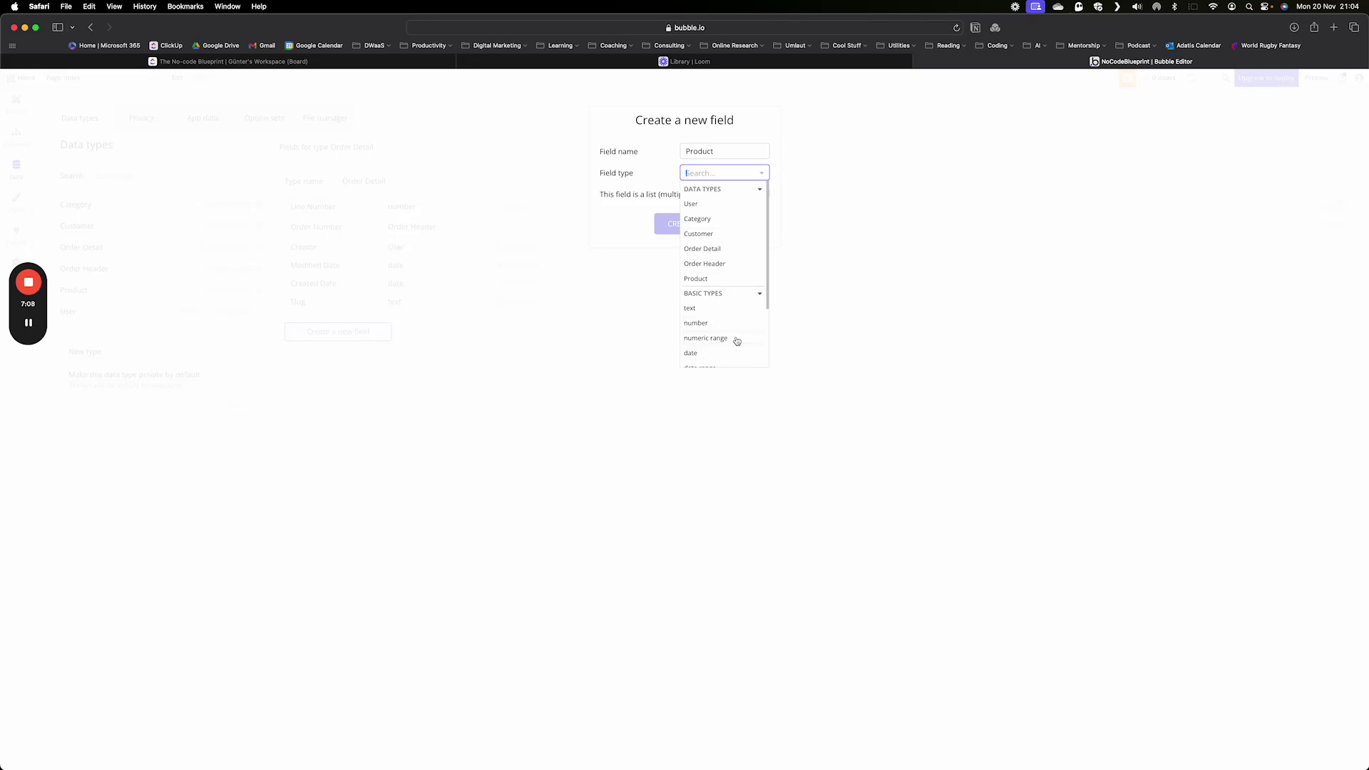
click(695, 279)
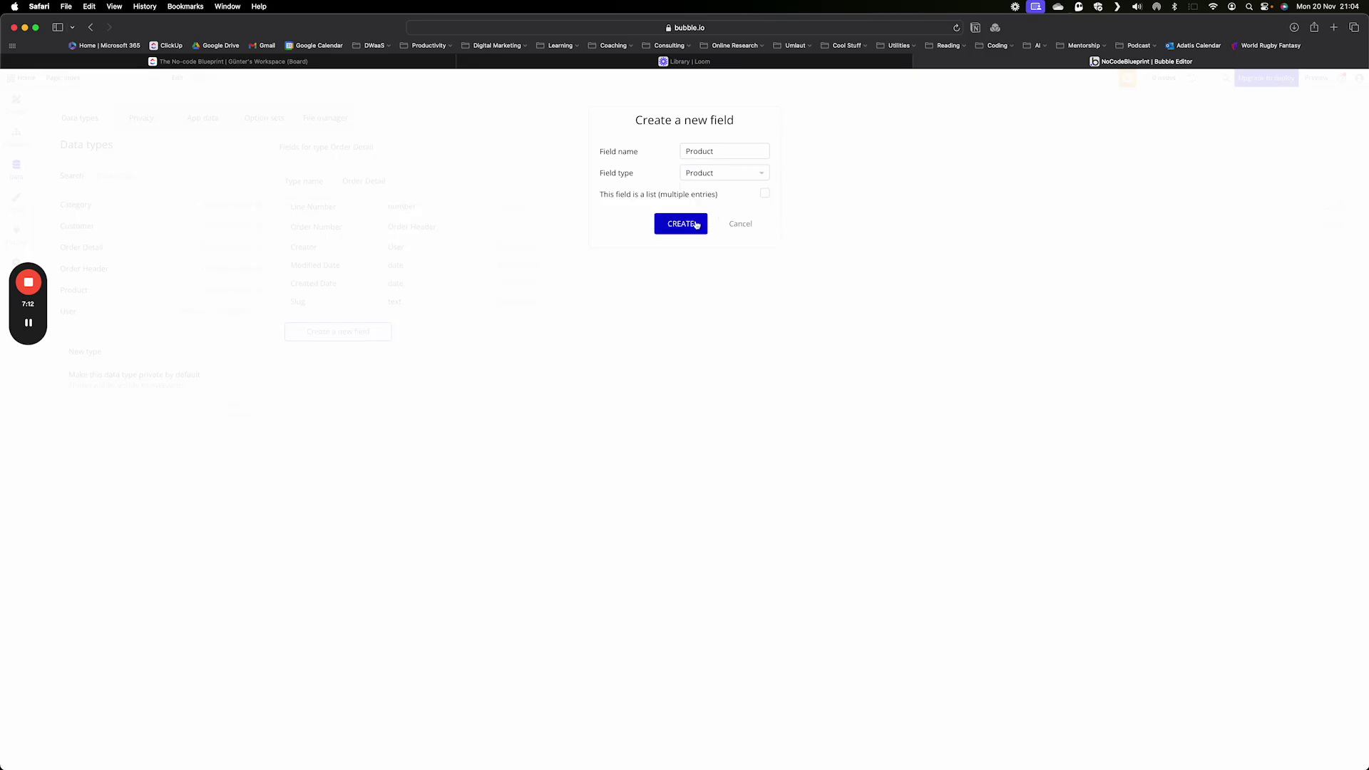
click(696, 222)
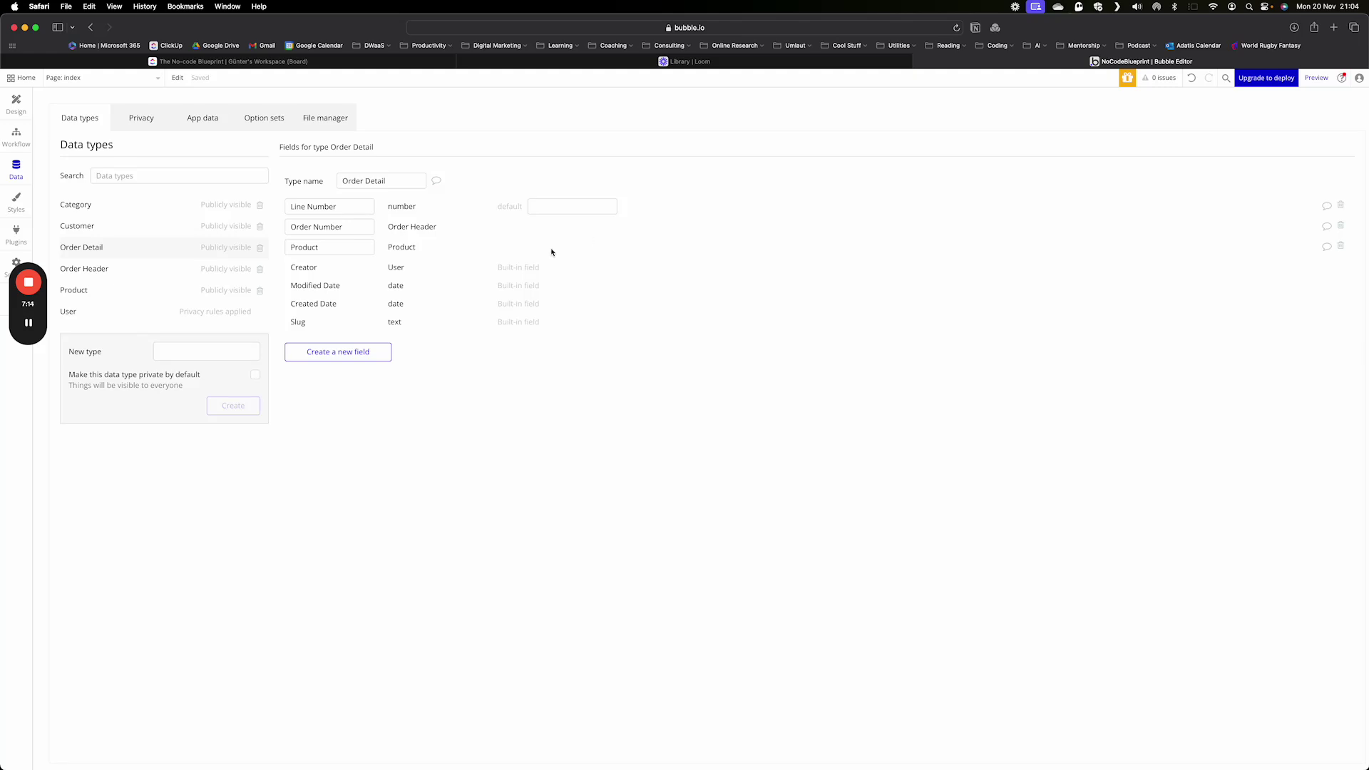
- Add a field named Qty with the number type to the Order Detail data type
click(355, 351)
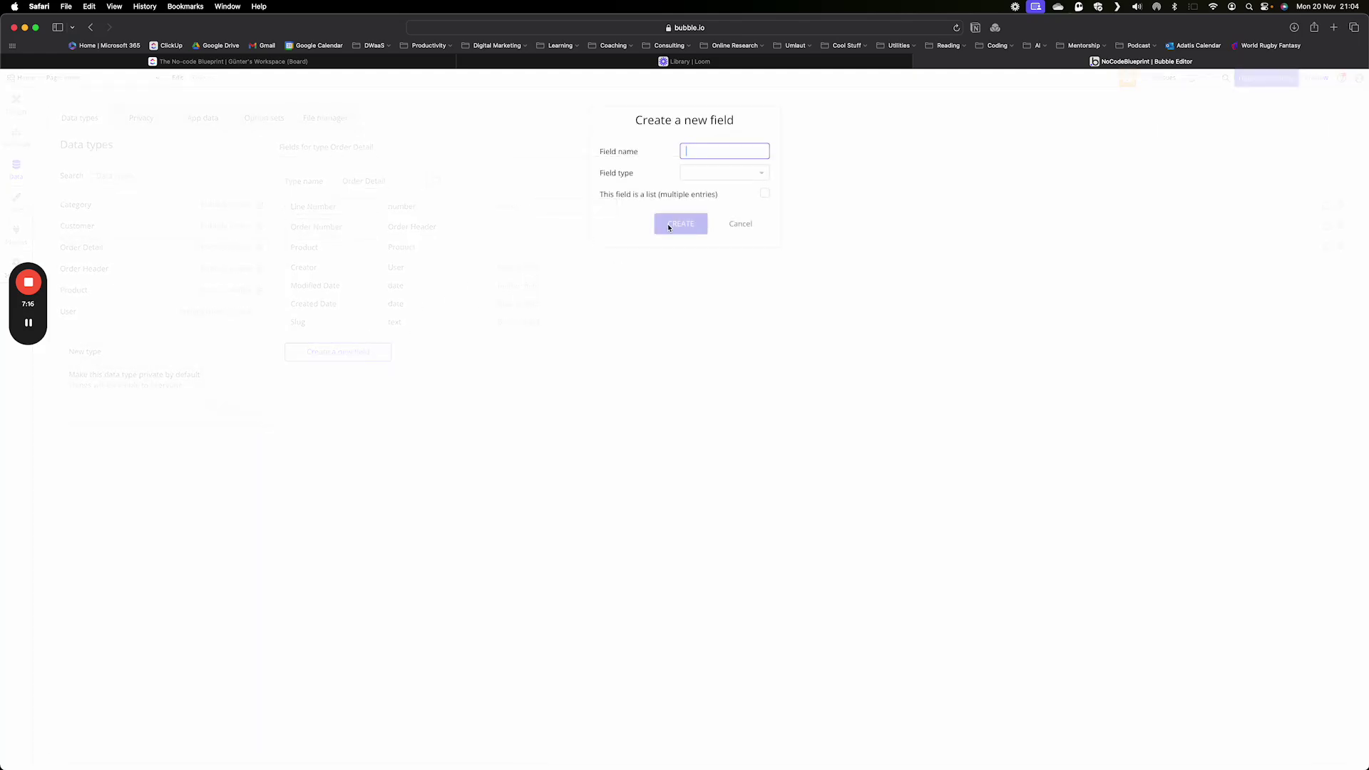
text(Qty)
click(715, 175)
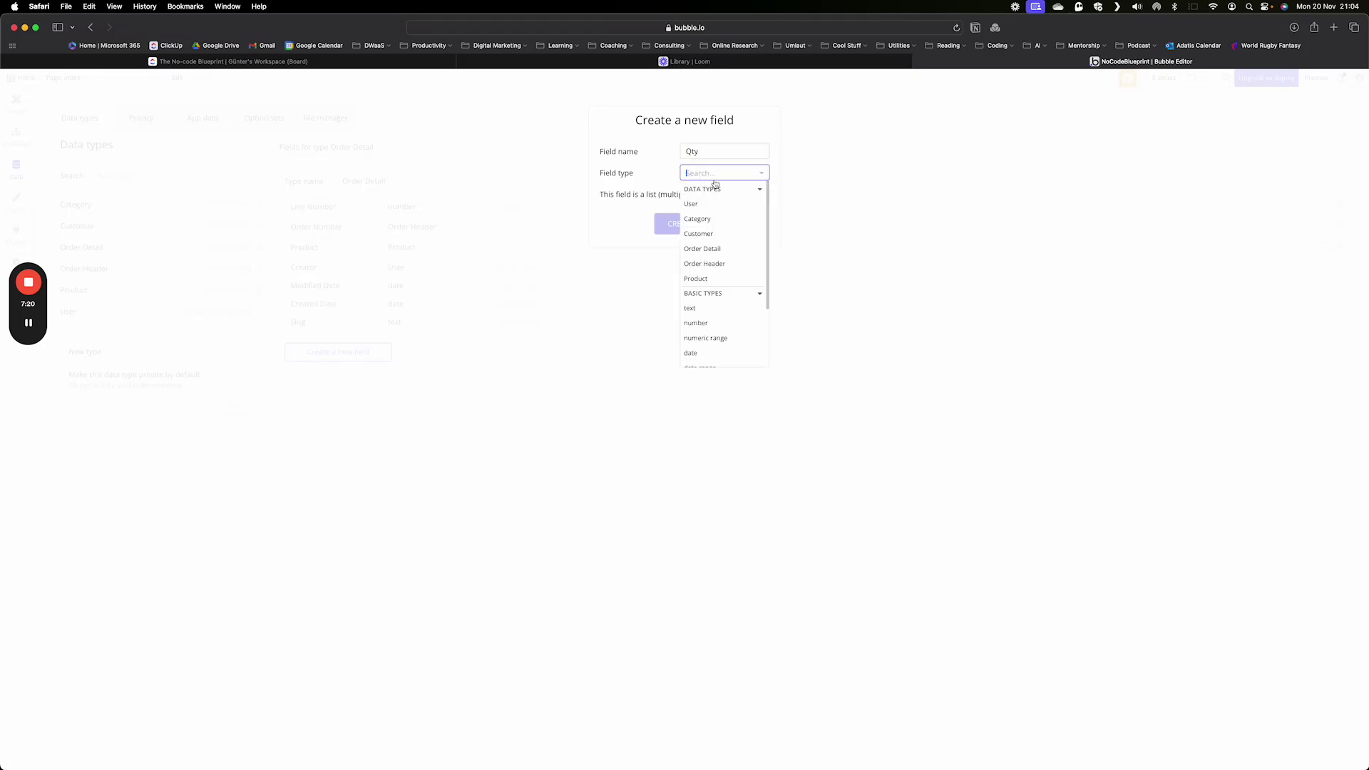
click(696, 325)
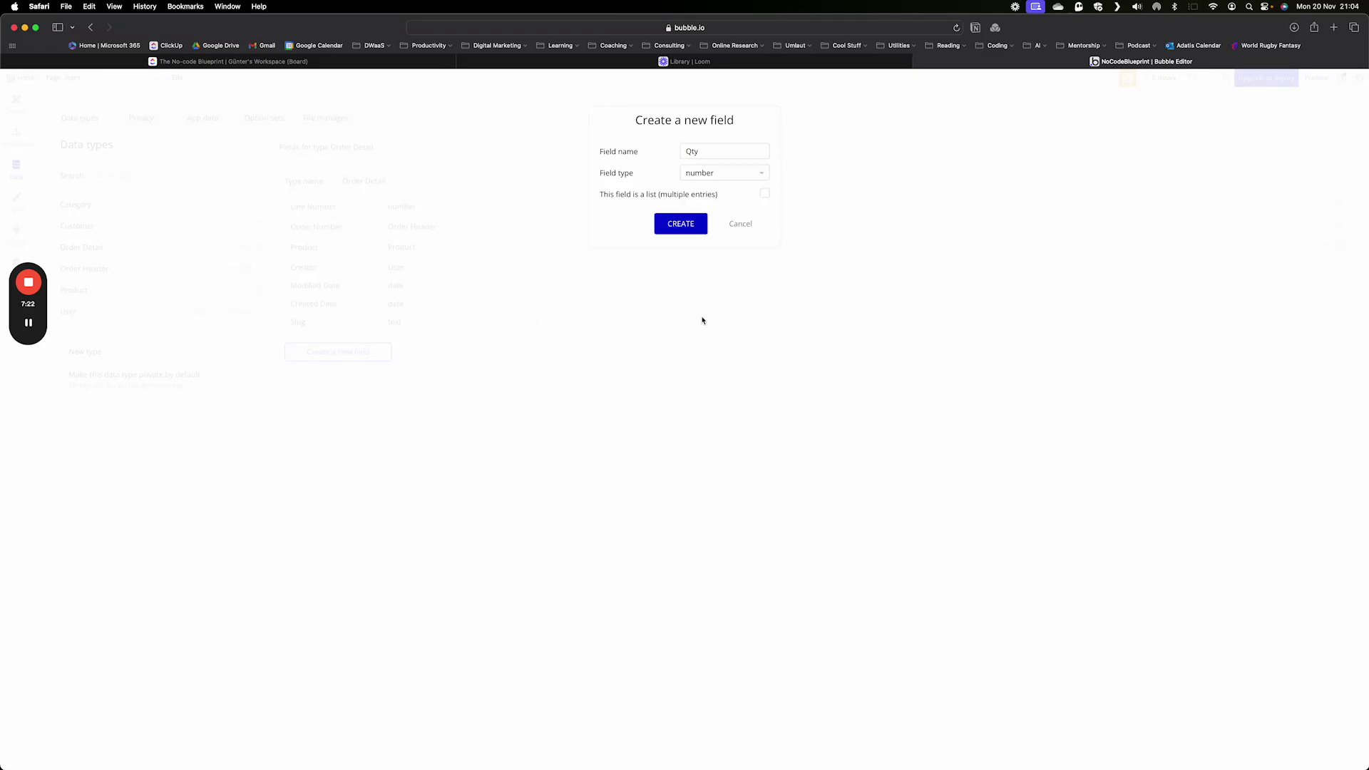
click(688, 219)
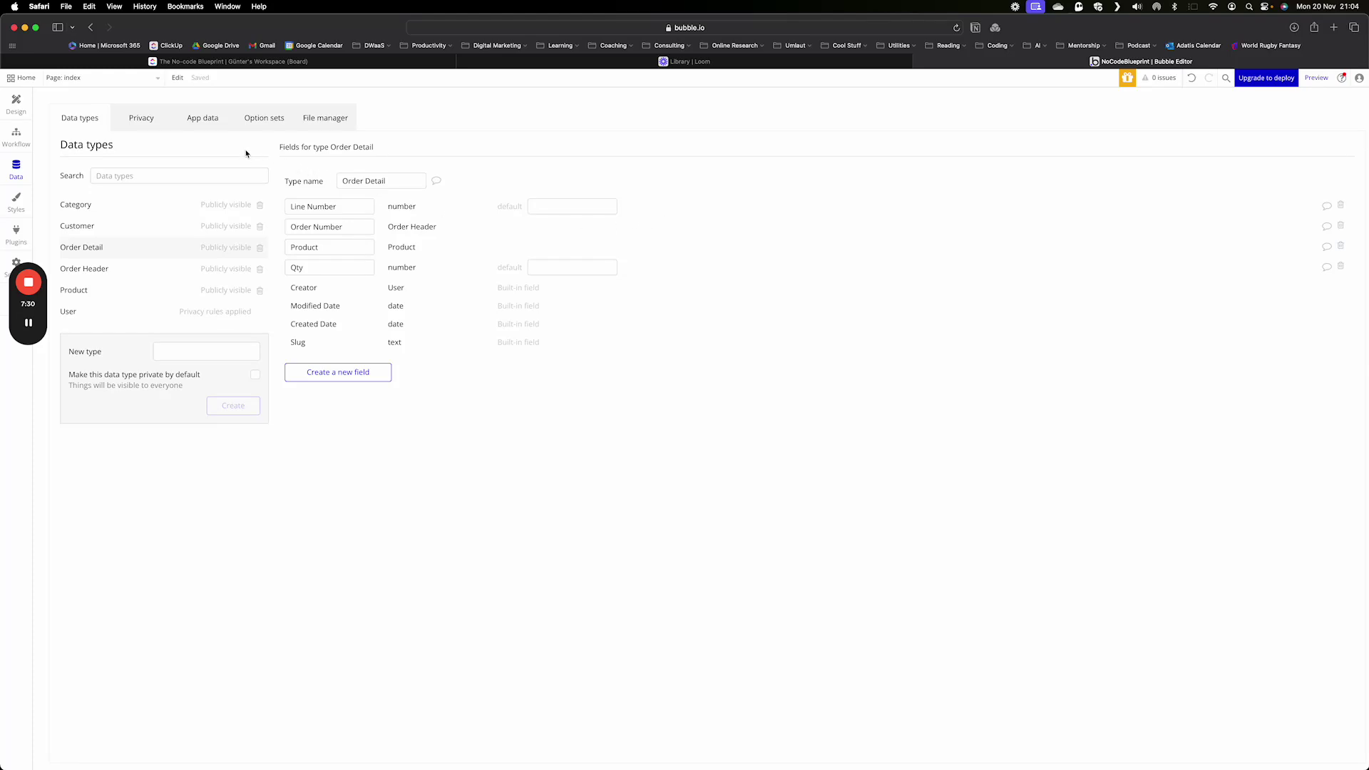
- Start a new Order Header entry in the app data and open the primary display field settings from its Customer field
click(200, 120)
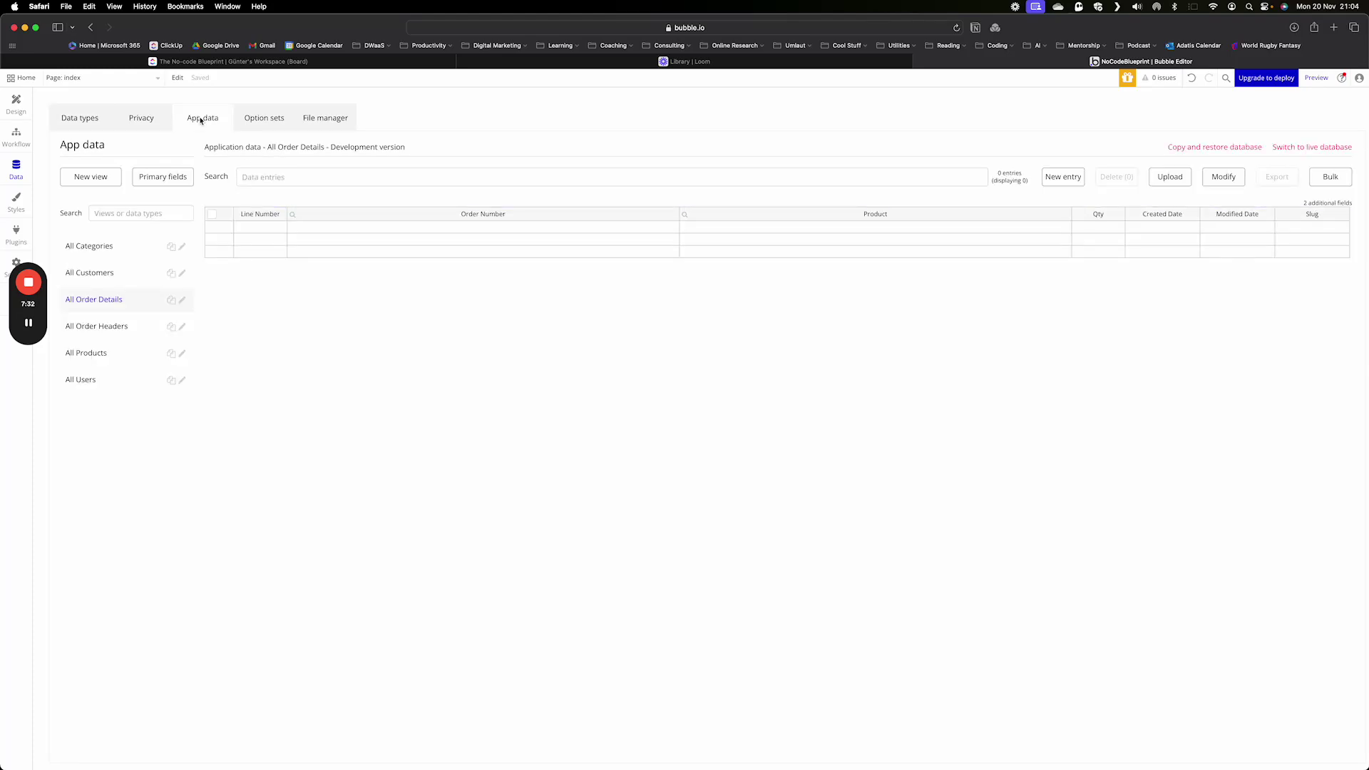
click(115, 327)
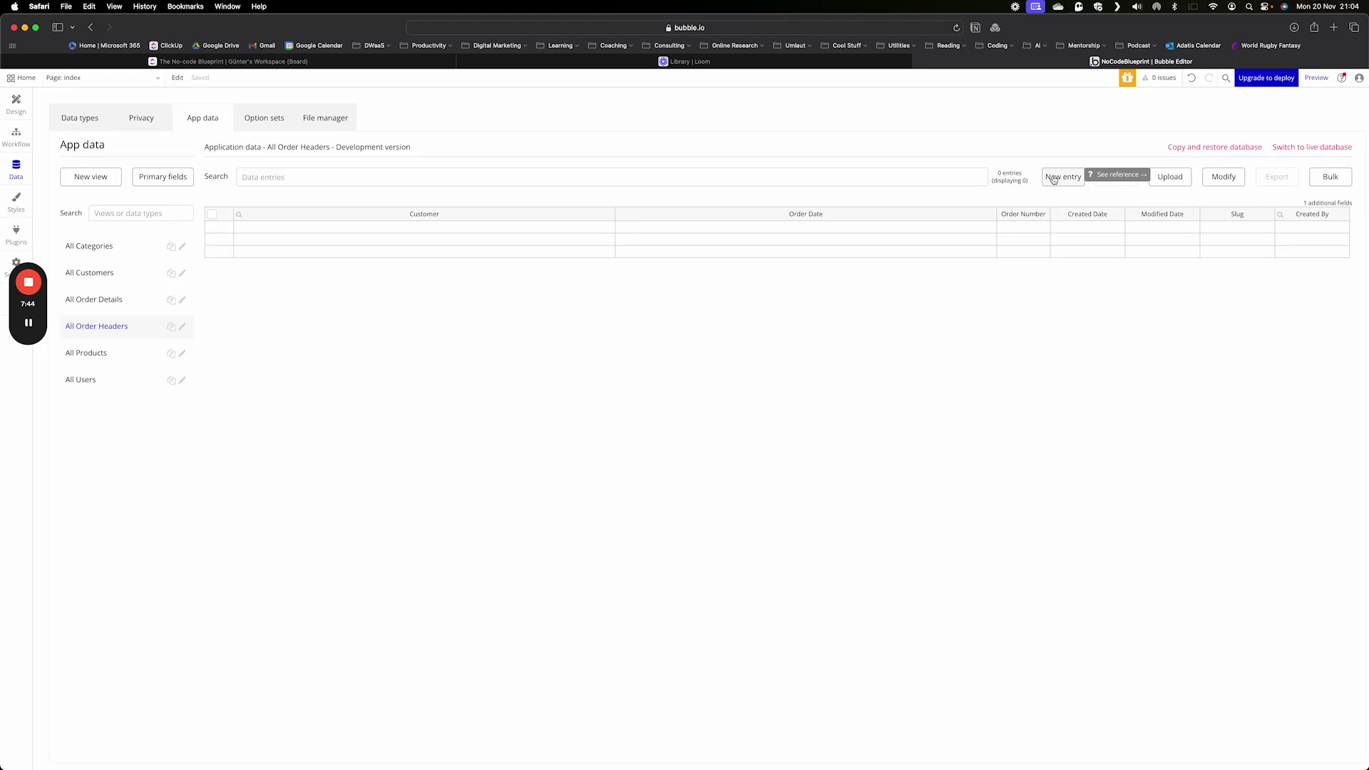
click(1053, 177)
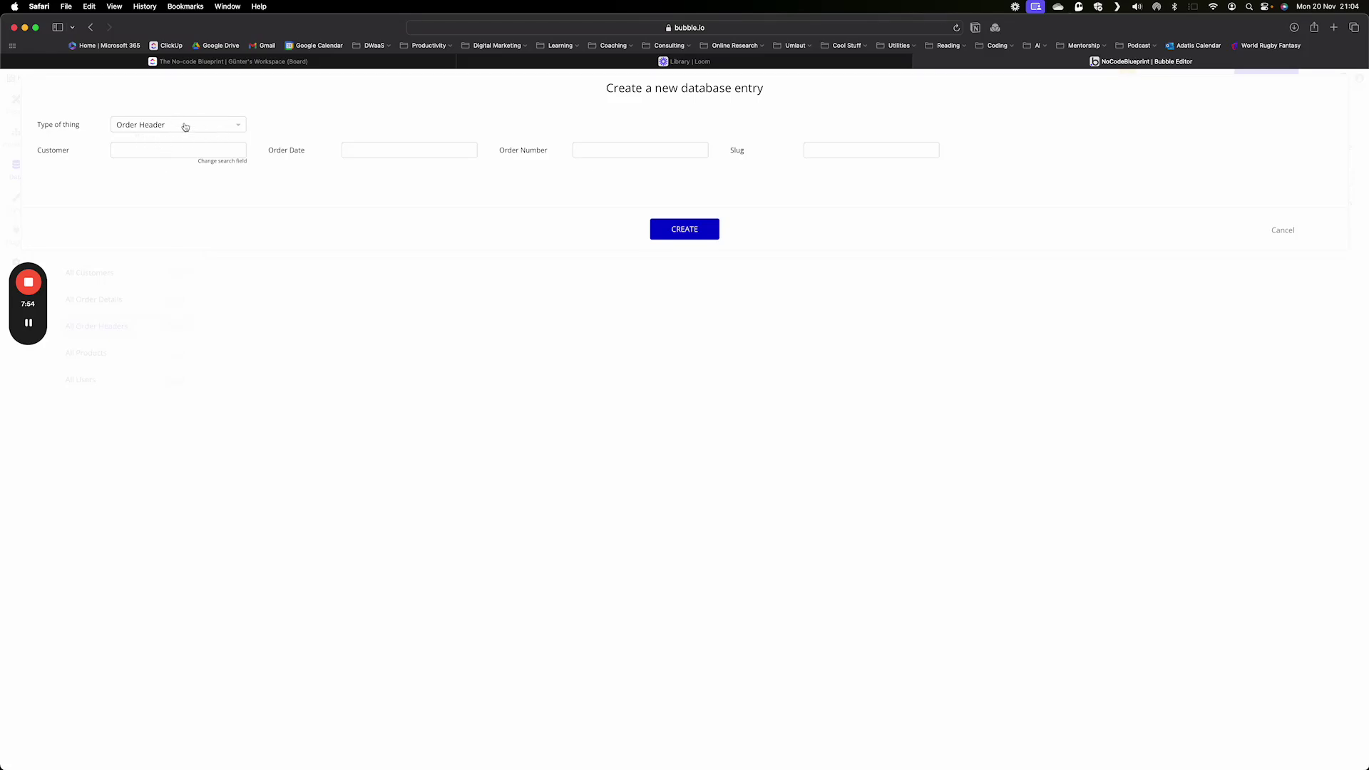
click(165, 147)
click(206, 162)
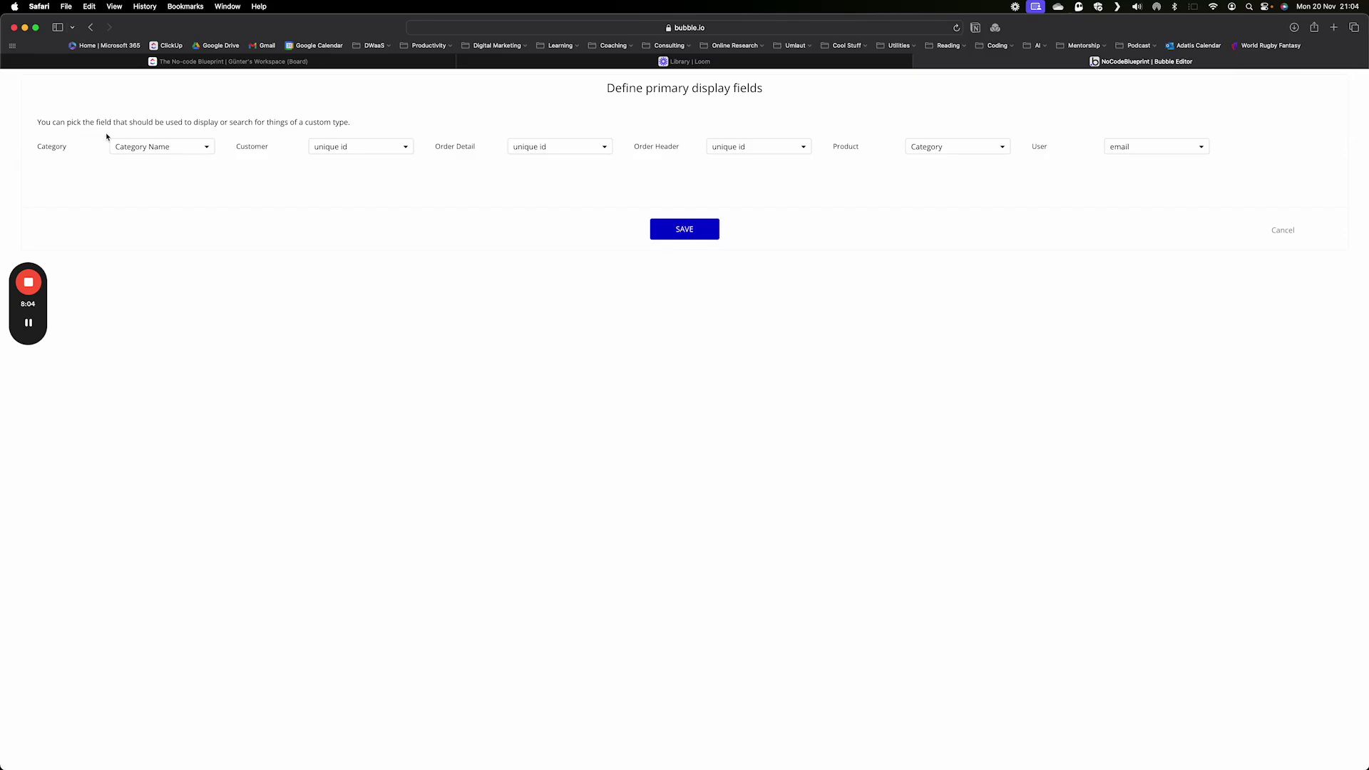
- Set the primary display field to Customer Name for Customer and to Customer for Order Header, keeping Category Name for Category, and save
click(154, 145)
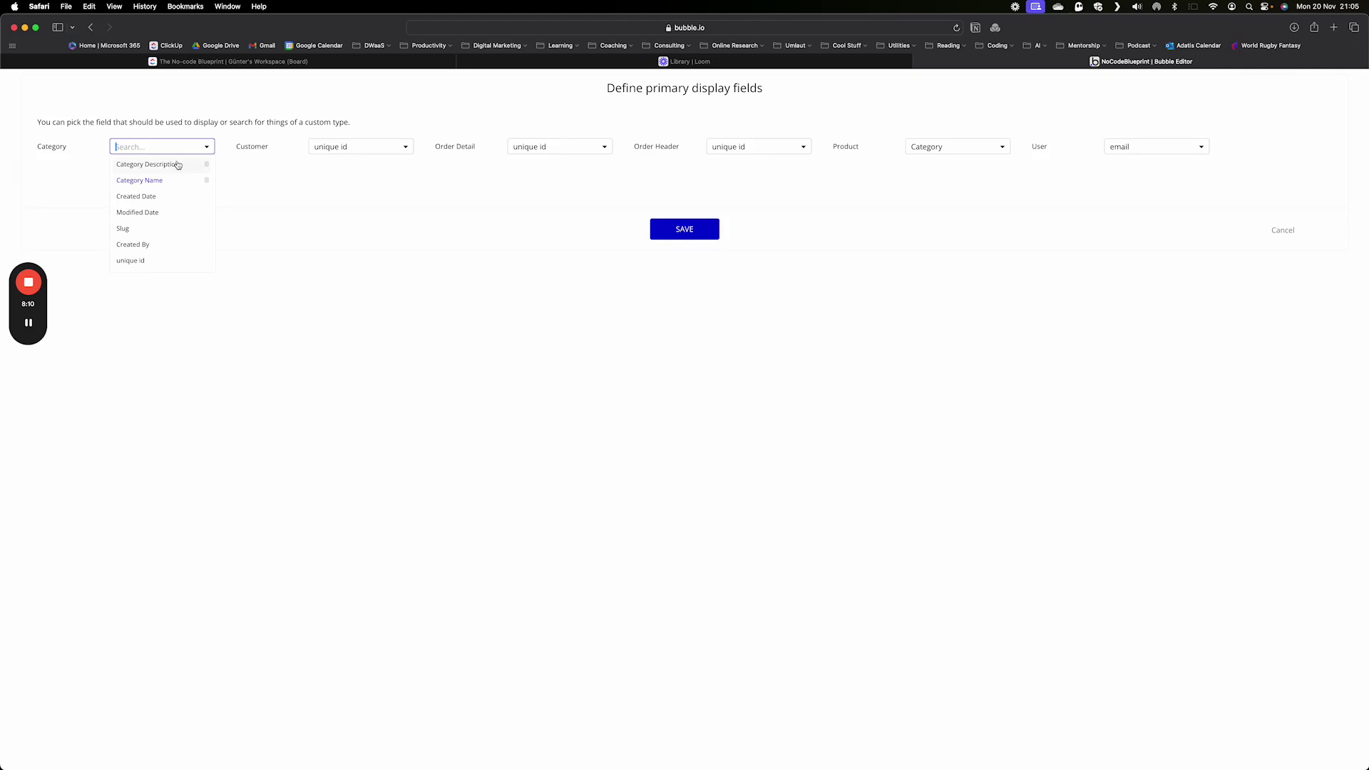
scroll(178, 165, down, 1)
click(343, 163)
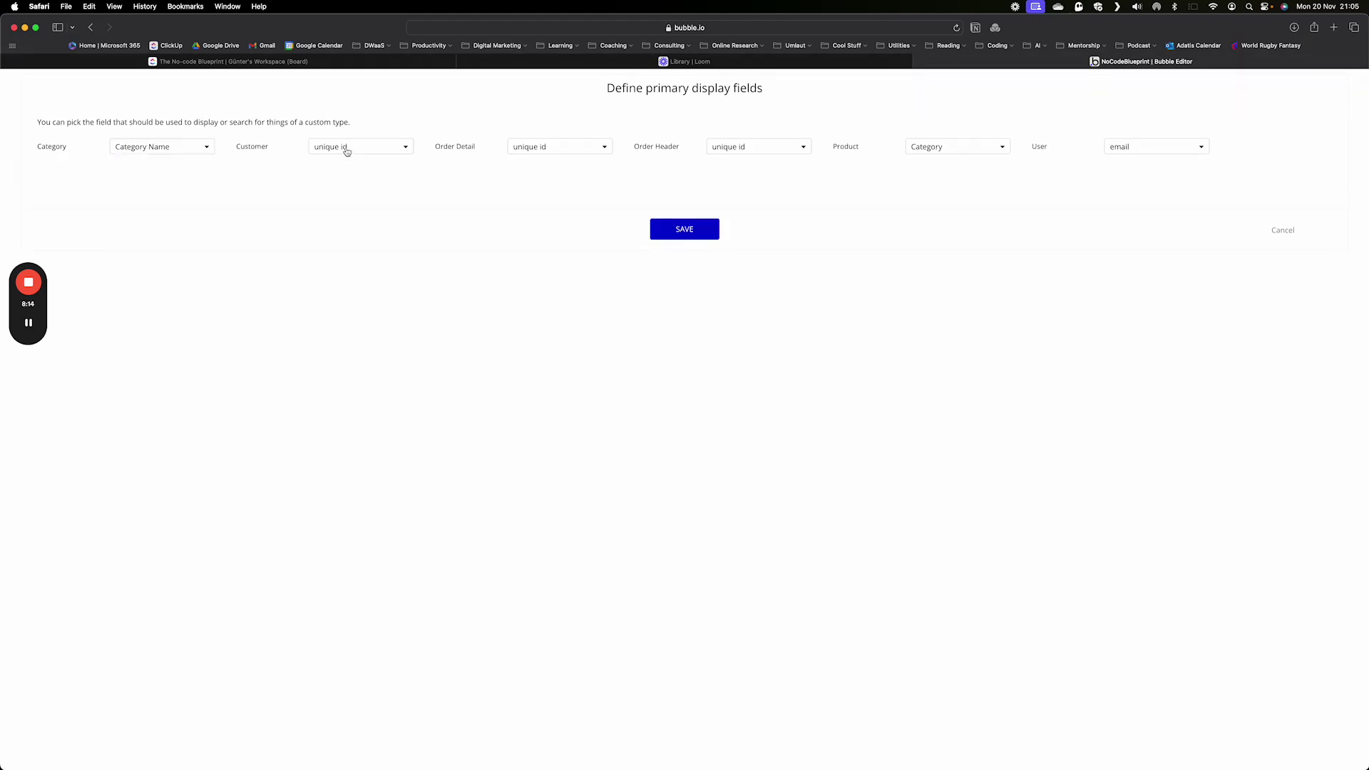
click(345, 149)
click(350, 181)
click(759, 148)
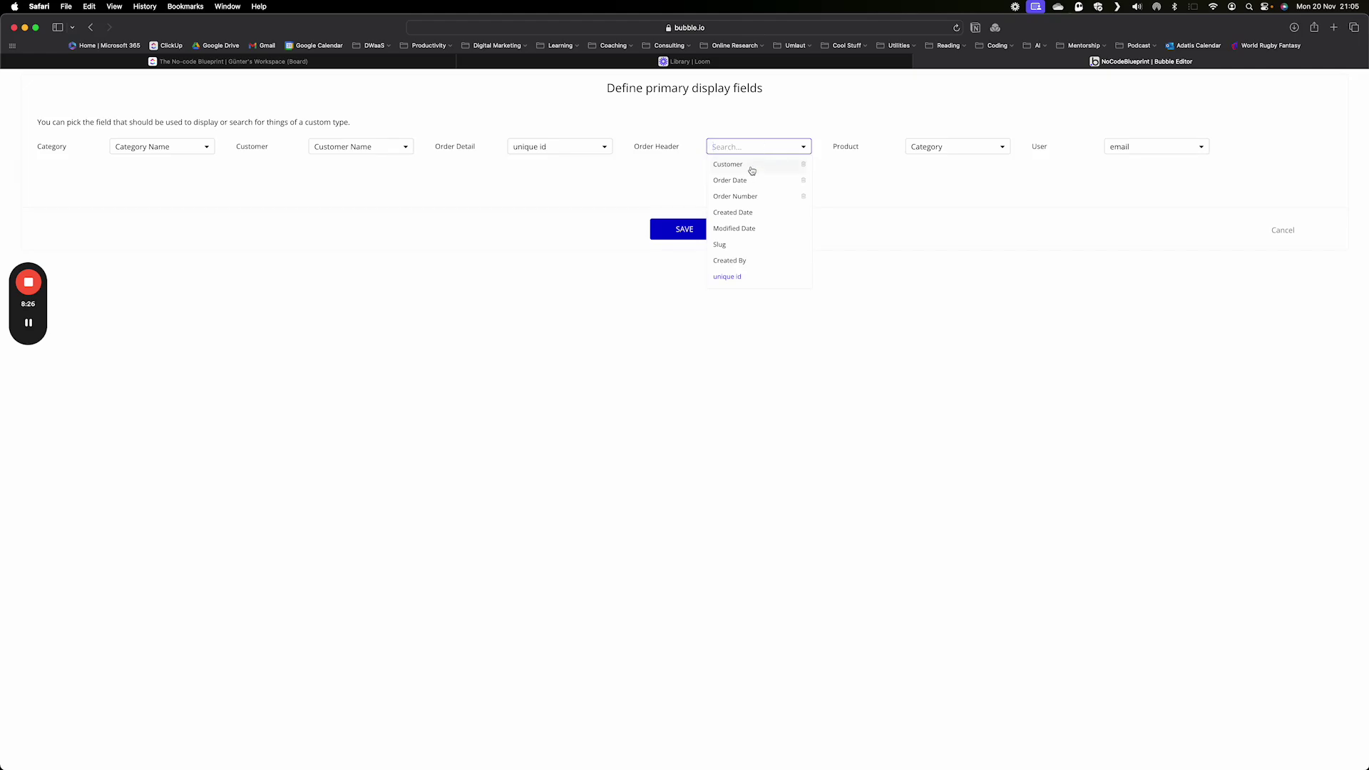
click(752, 169)
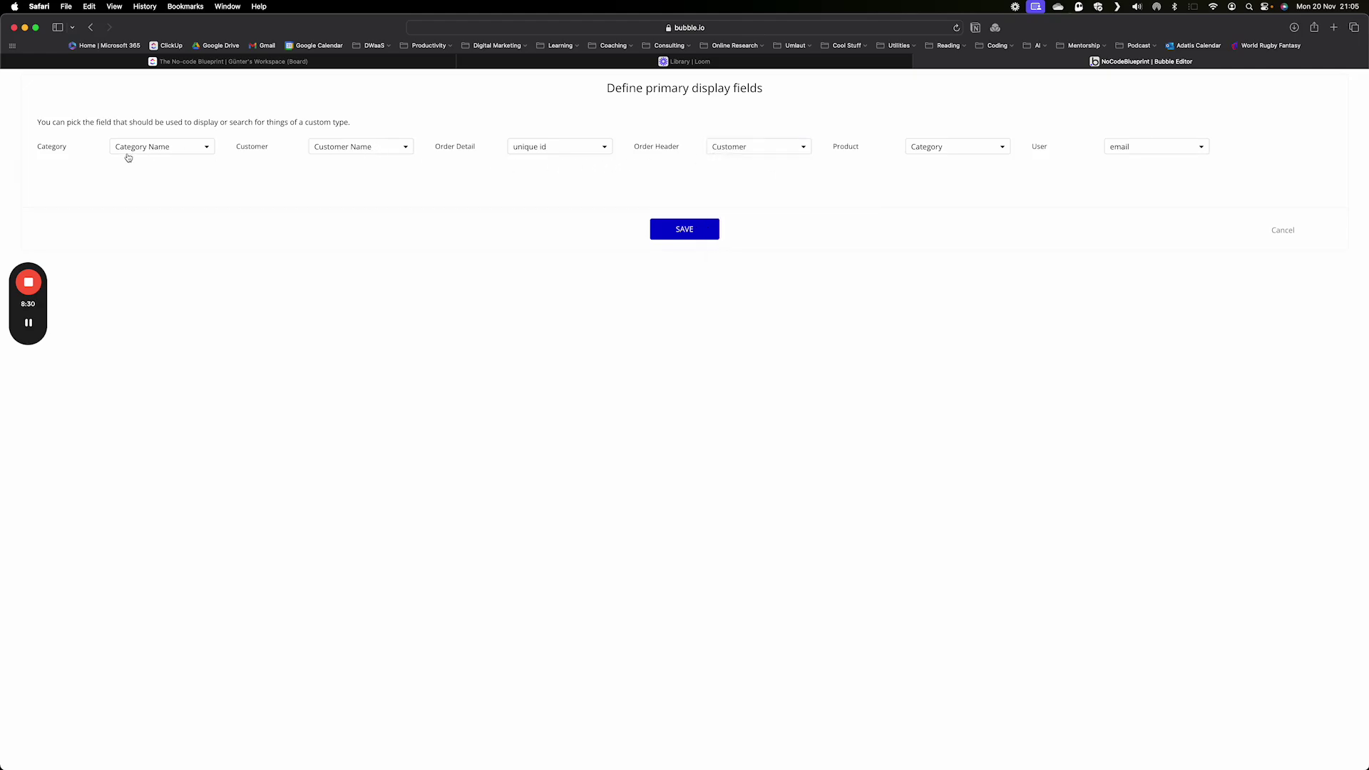
click(160, 149)
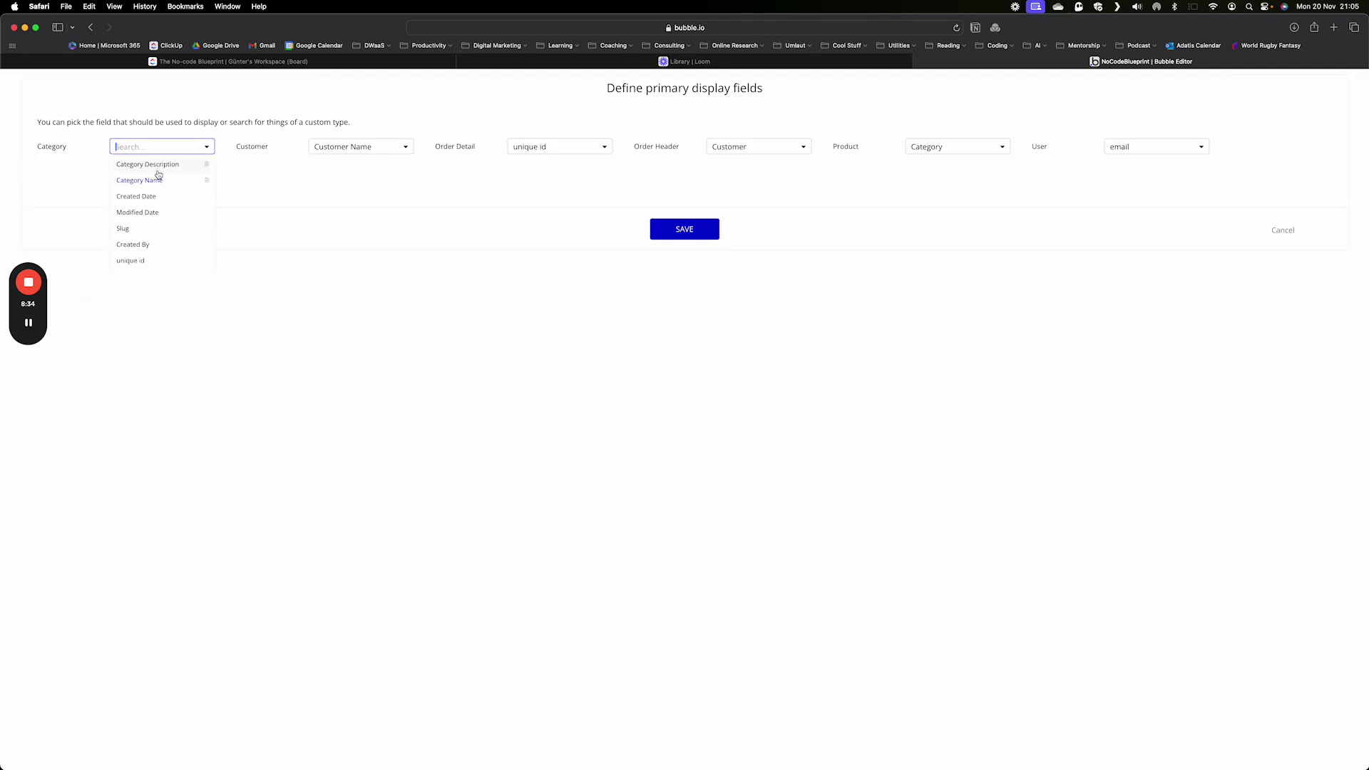
click(160, 182)
click(708, 235)
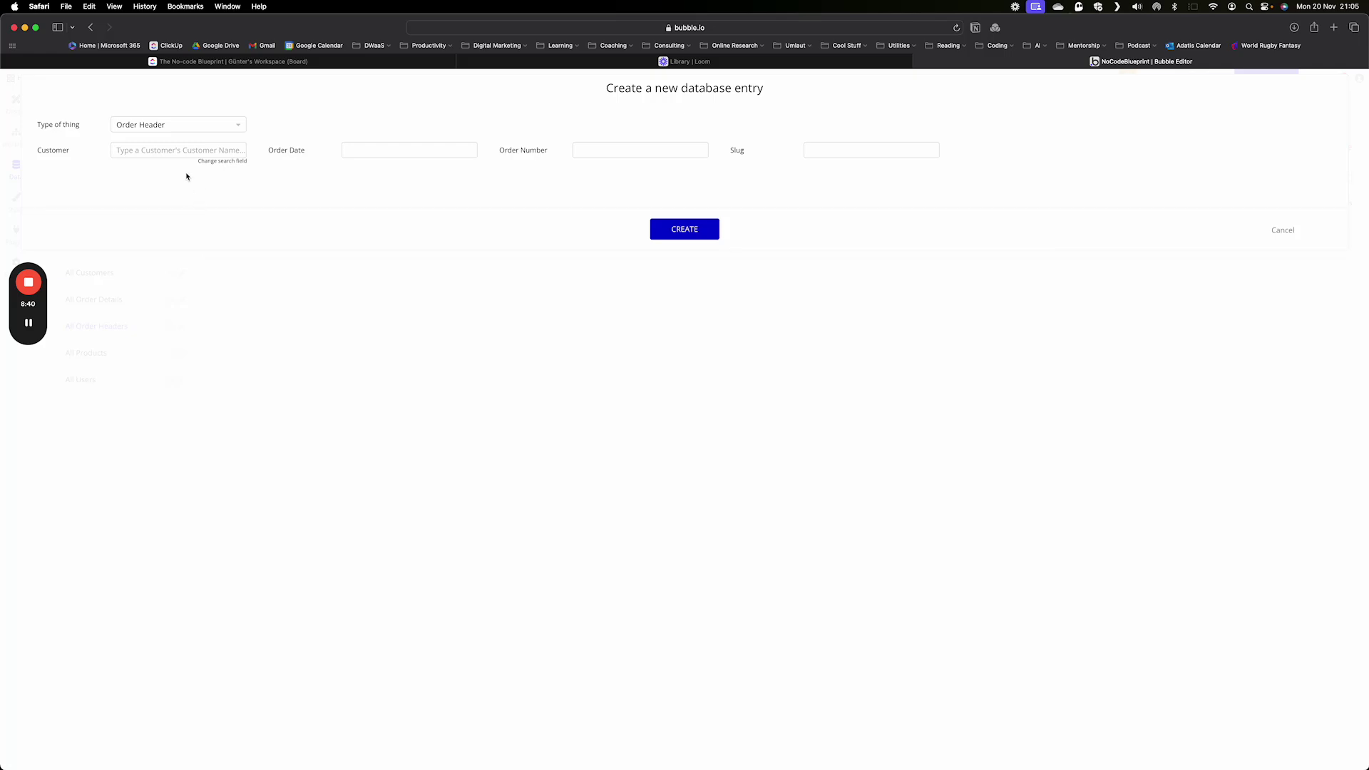
- Create the Order Header entry with the existing sample customer and an order number, leaving the order date empty
click(160, 147)
text(J)
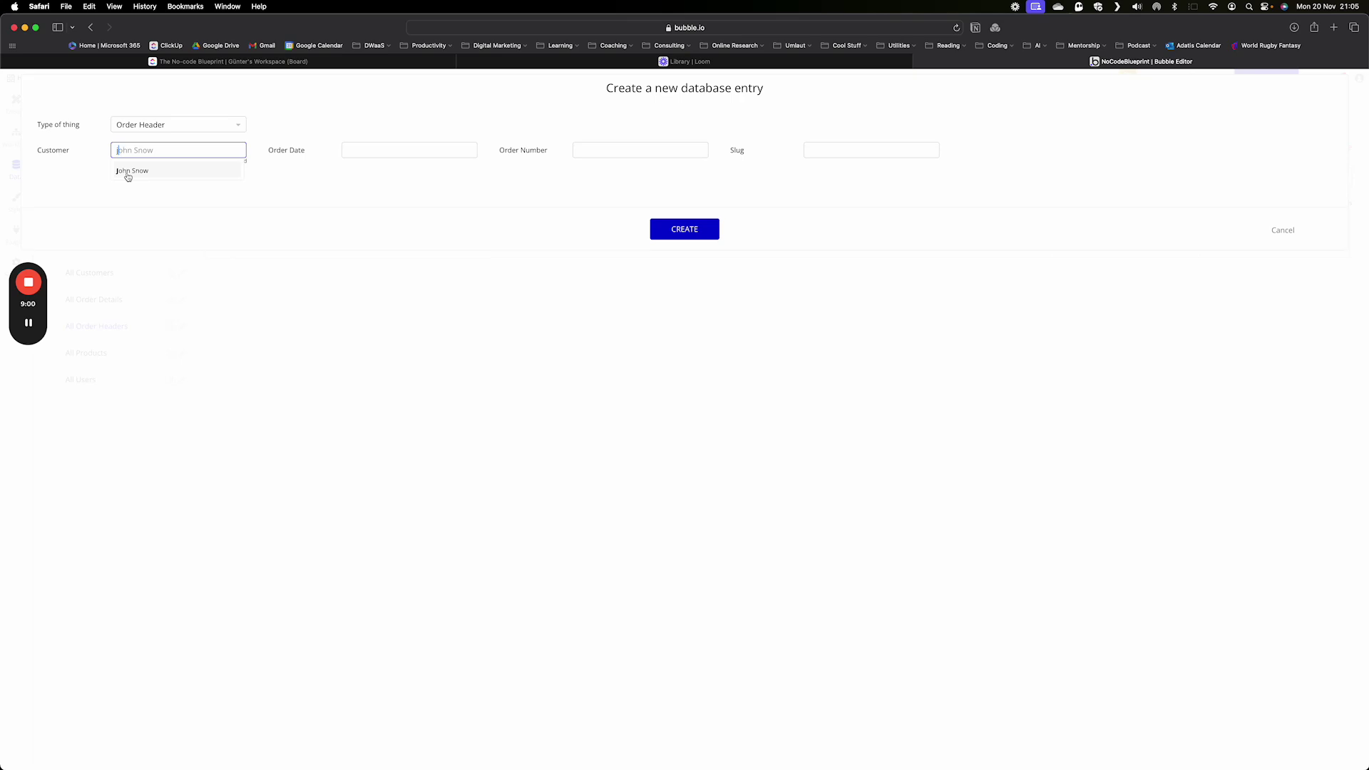
click(129, 174)
click(420, 149)
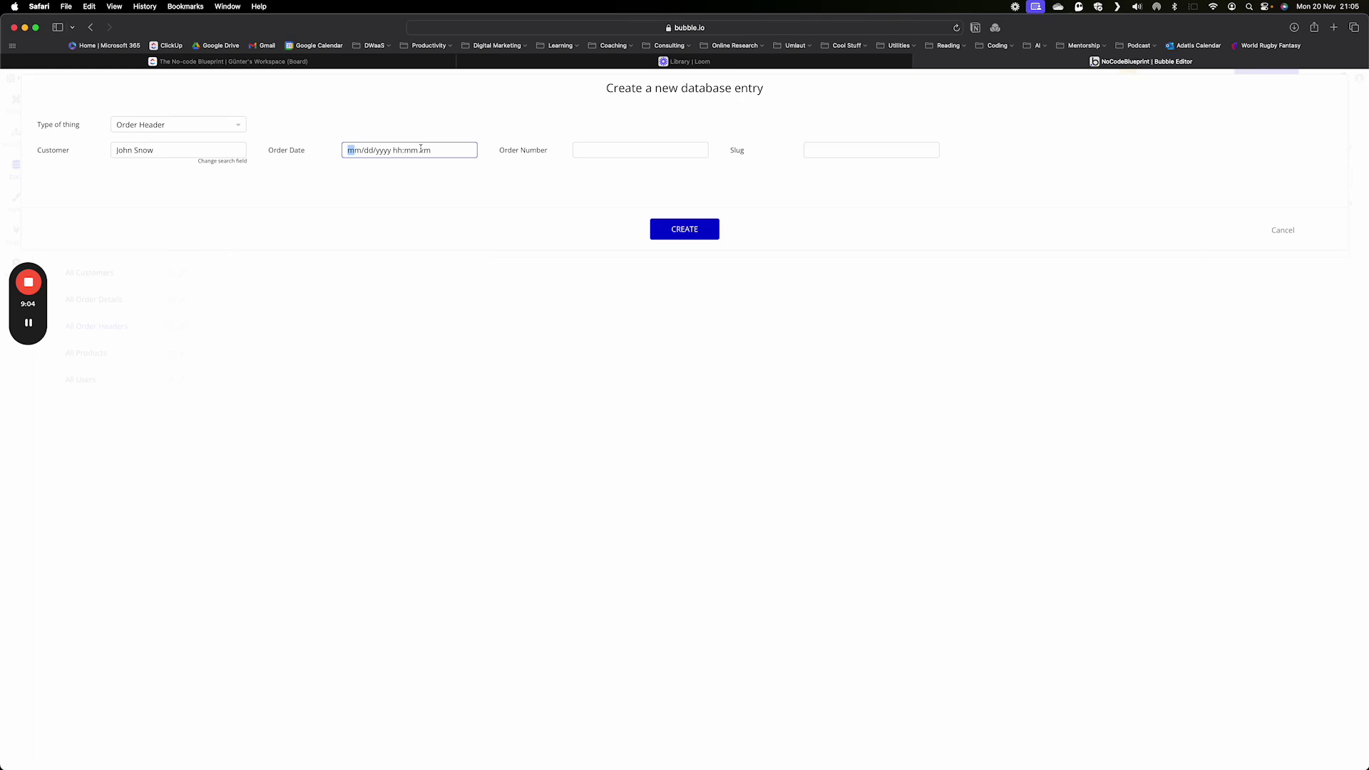
click(638, 149)
text(100)
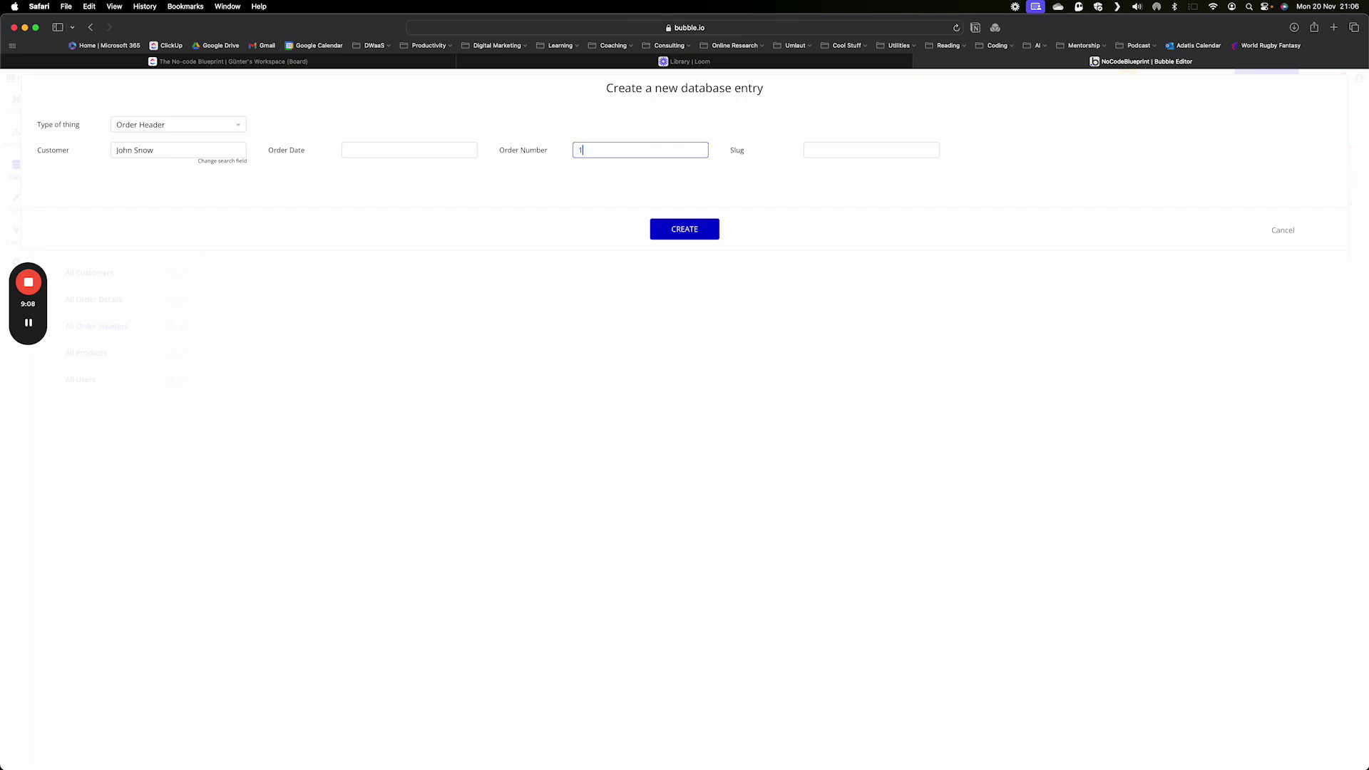
click(686, 228)
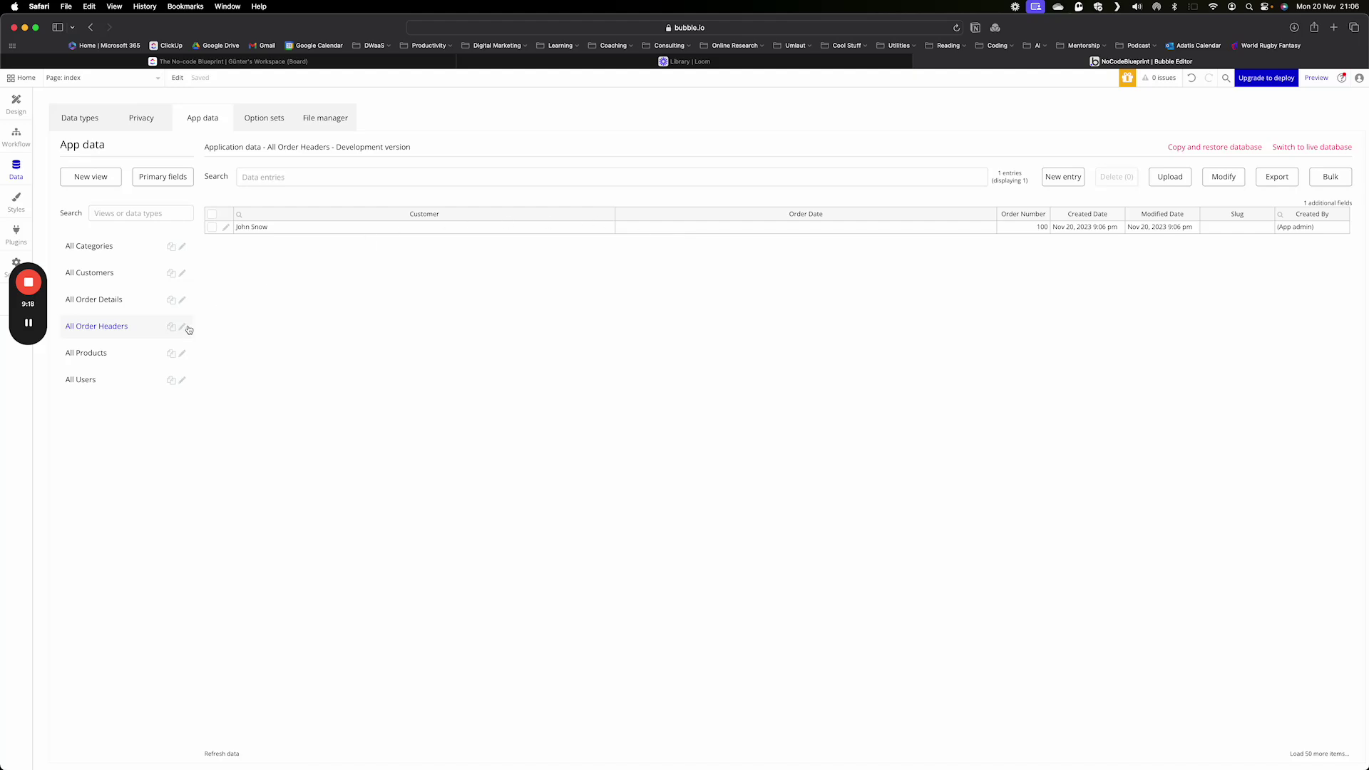
- Start a new Order Detail entry in the app data
click(105, 304)
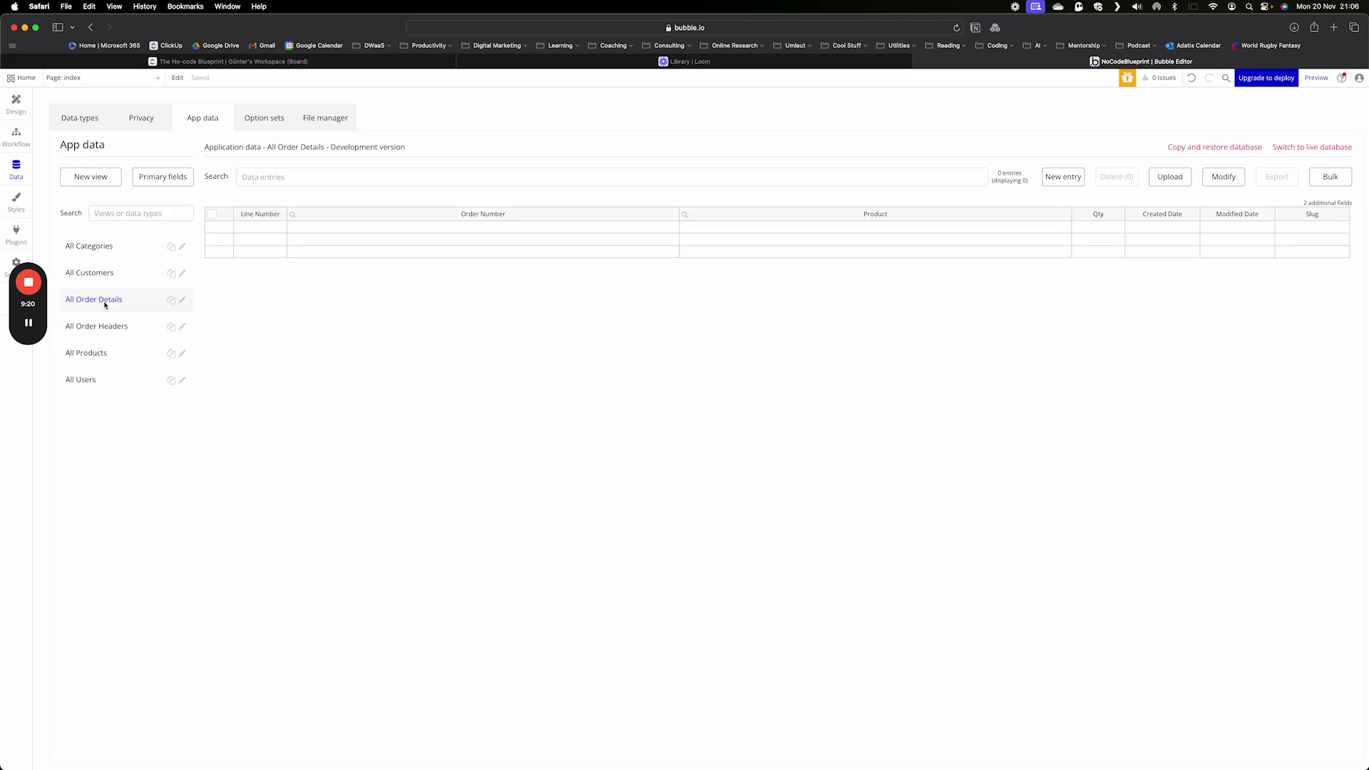
click(1065, 183)
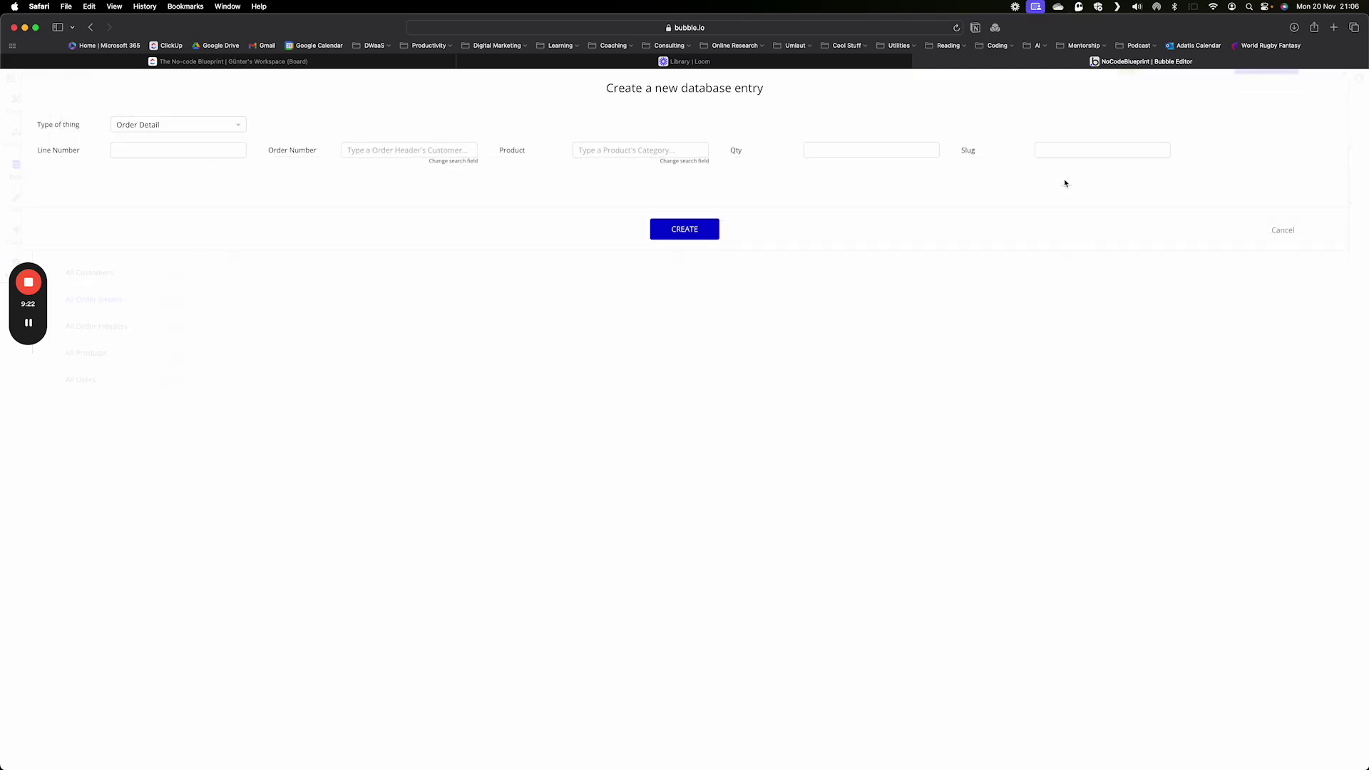
click(218, 147)
text(1)
click(389, 154)
text(100)
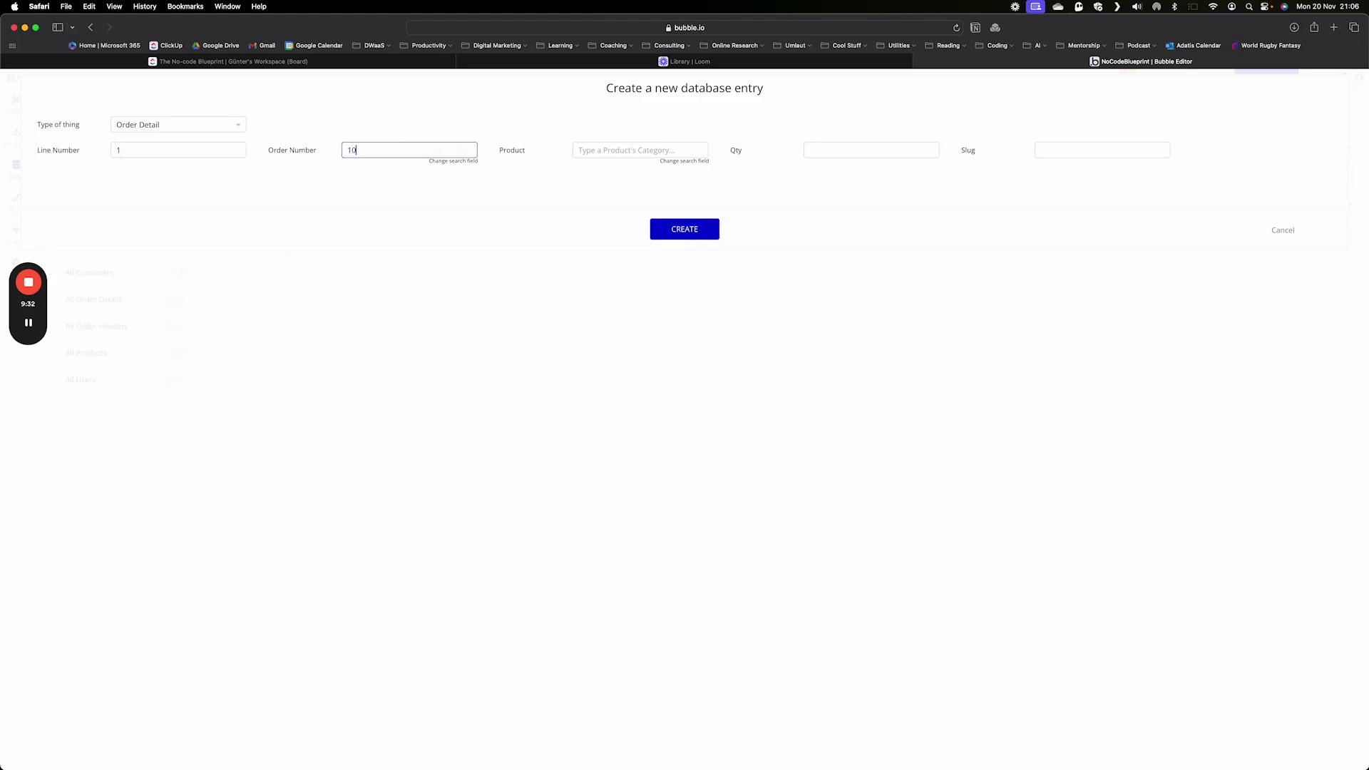
key(BackSpace)
key(BackSpace)
key(BackSpace)
- Change the search field for the entry's Order Number by setting Order Header's primary display field to Order Number, and save
click(442, 162)
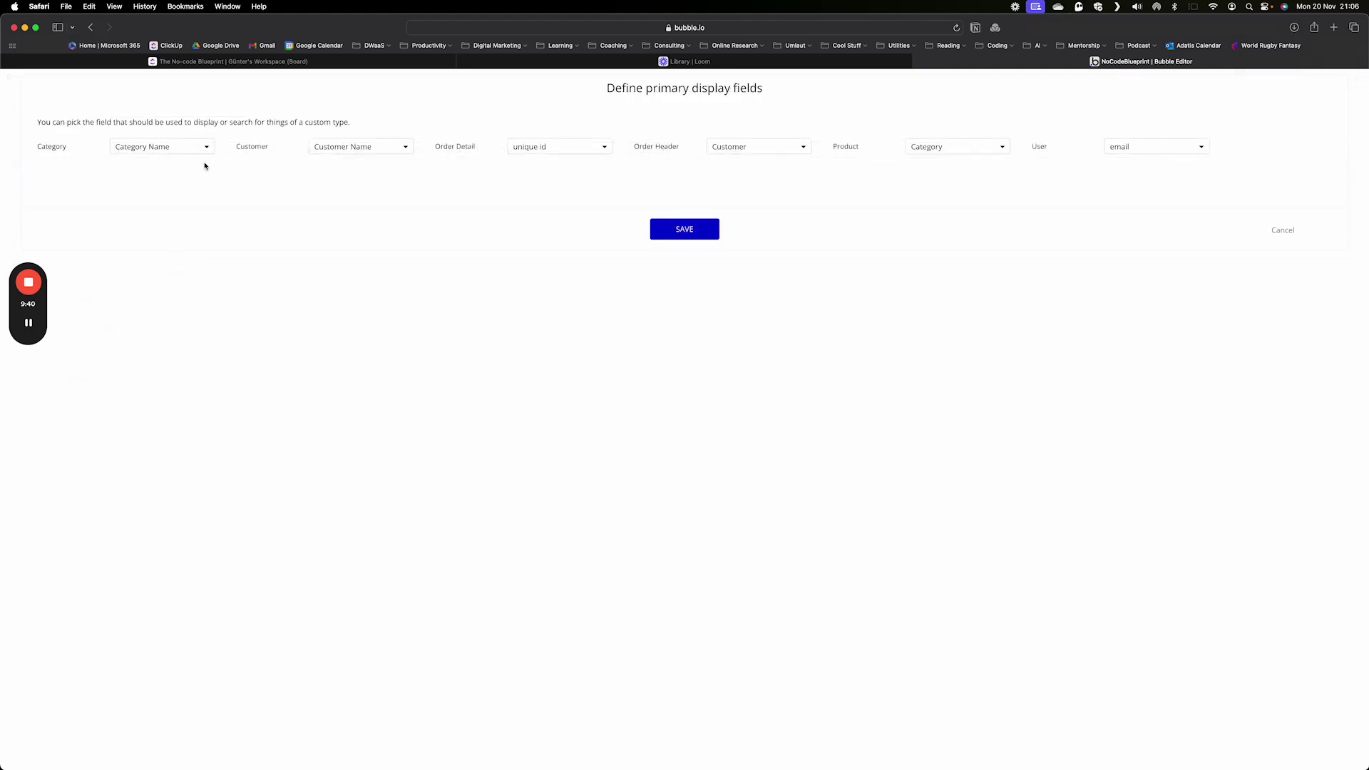
click(735, 152)
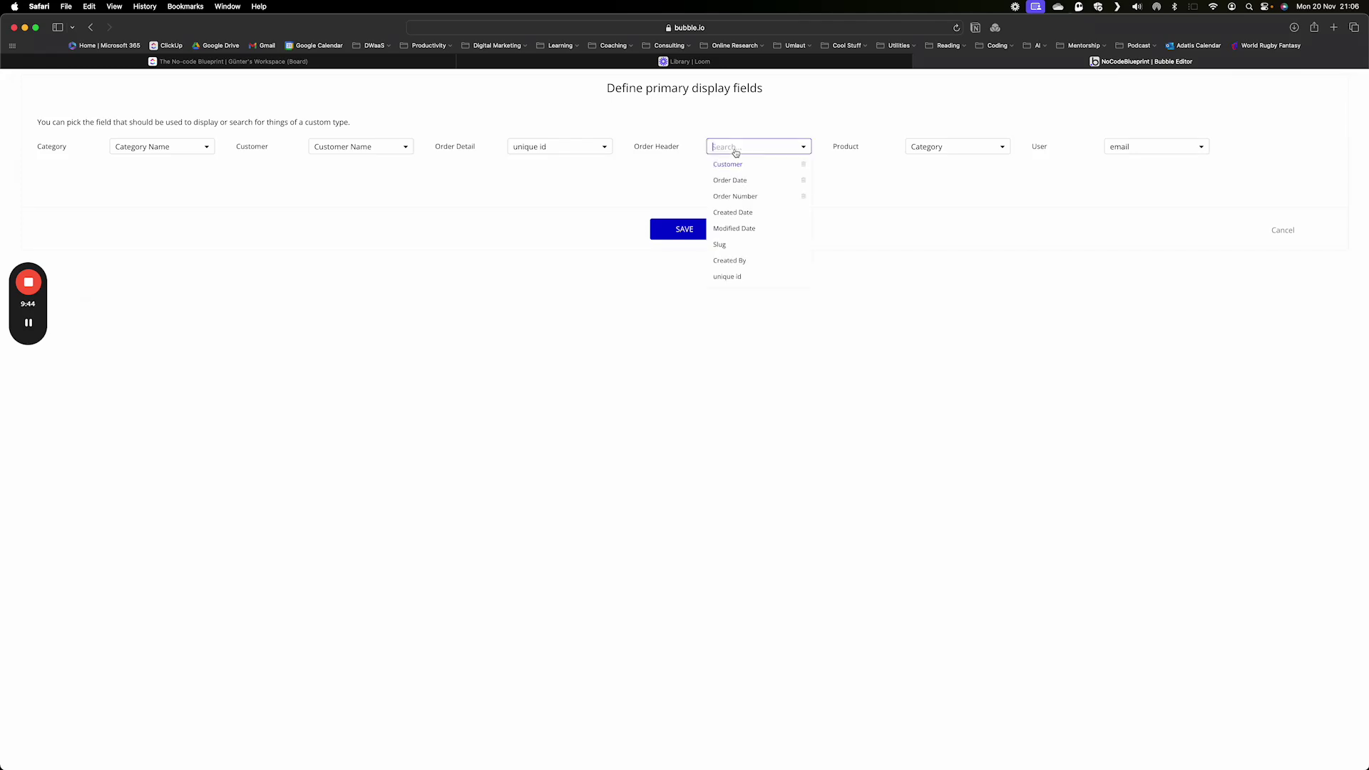
click(723, 199)
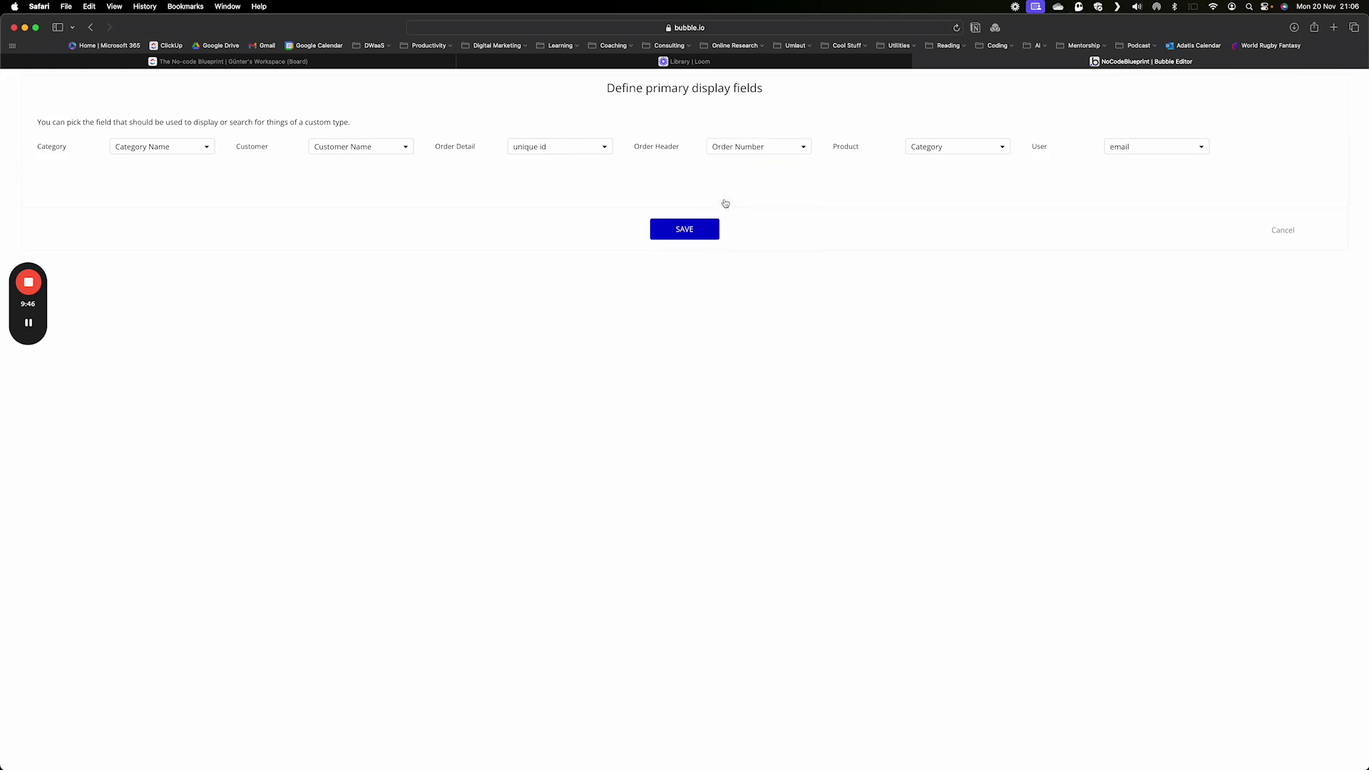
click(703, 237)
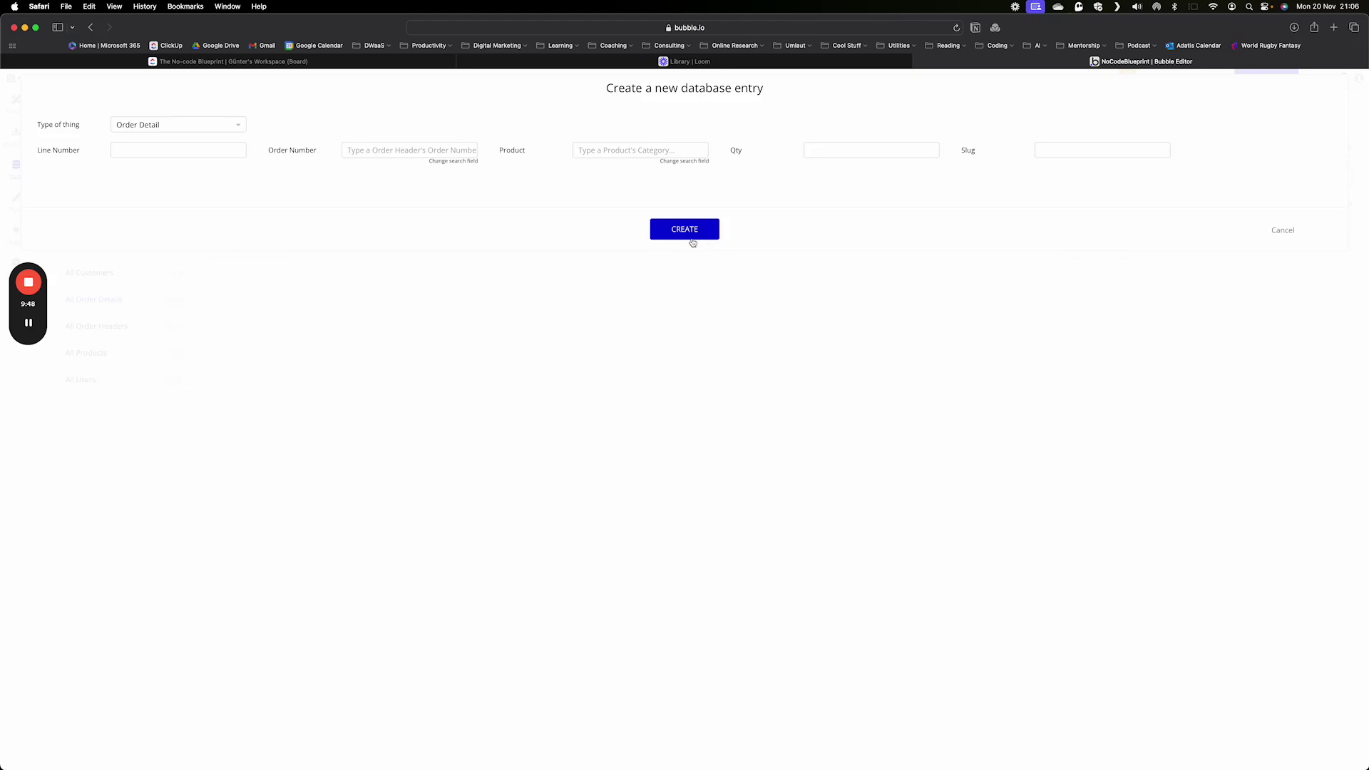
click(390, 148)
text(1)
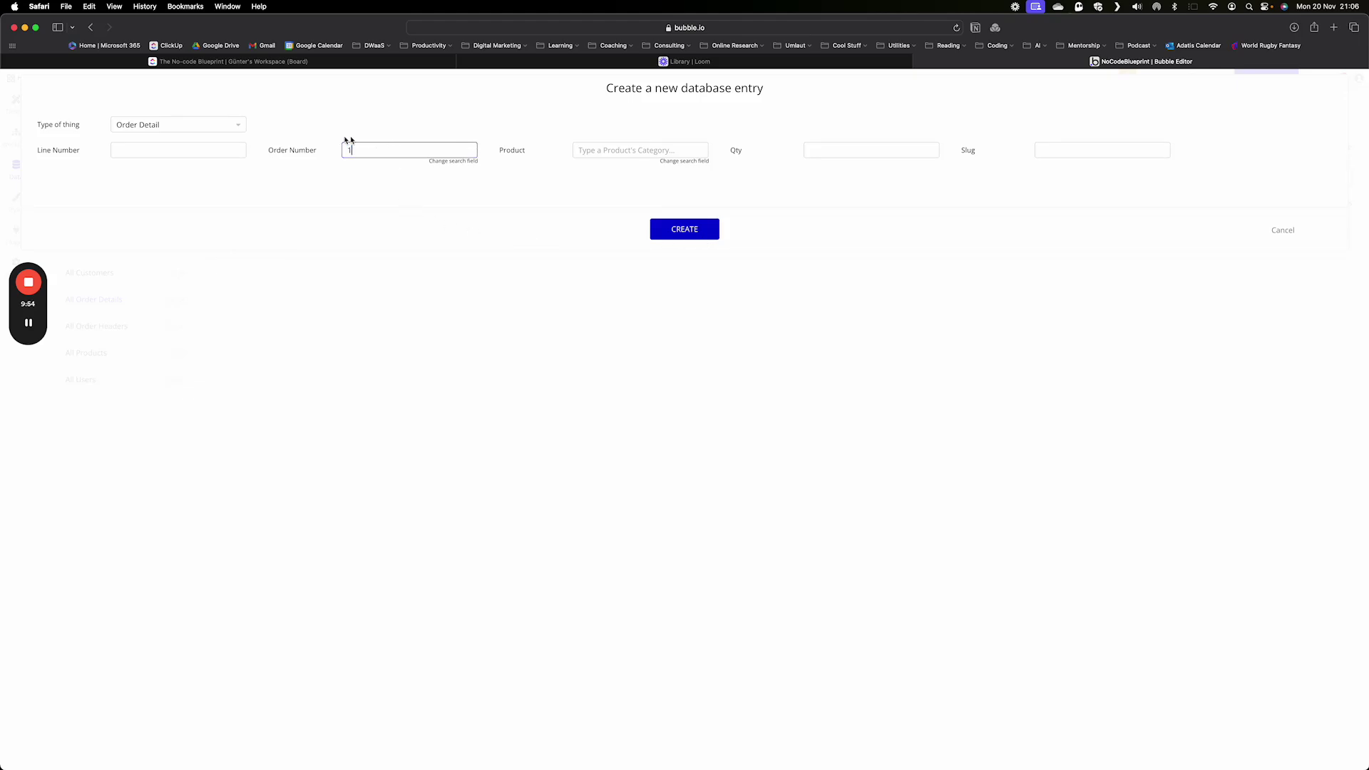
key(BackSpace)
click(210, 149)
text(1)
click(372, 151)
text(100)
click(360, 171)
click(664, 152)
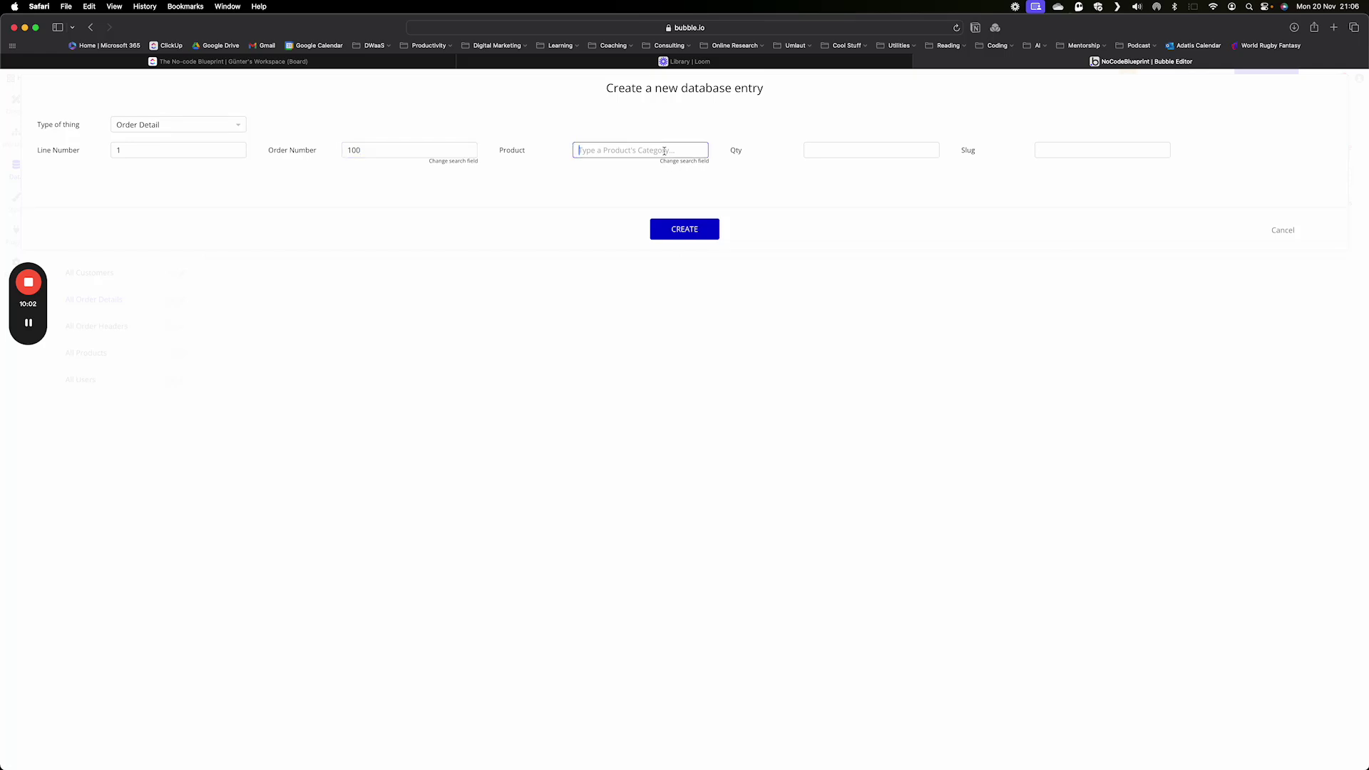
text(ipad)
key(BackSpace)
key(BackSpace)
key(BackSpace)
key(BackSpace)
key(BackSpace)
- Change the search field for the entry's Product by setting Product's primary display field to Product Name, and save
click(675, 163)
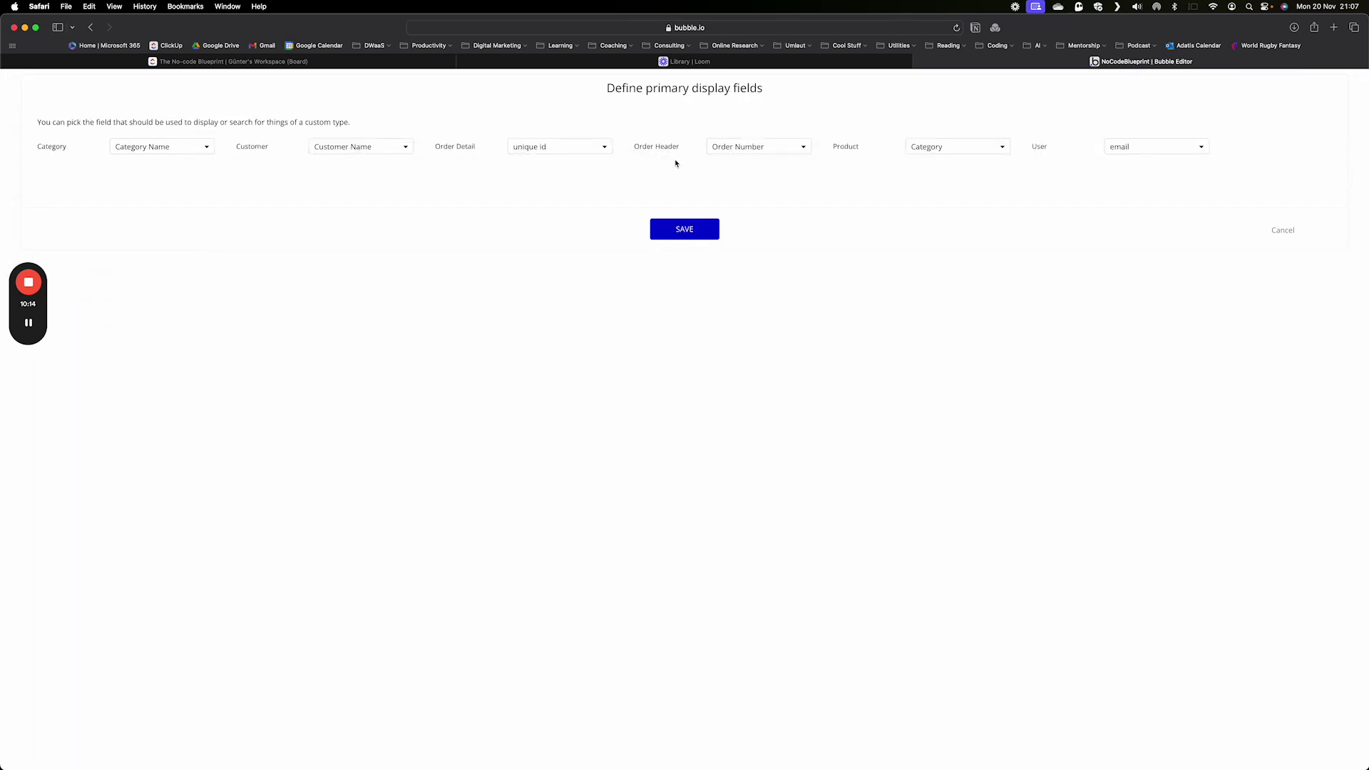
click(958, 148)
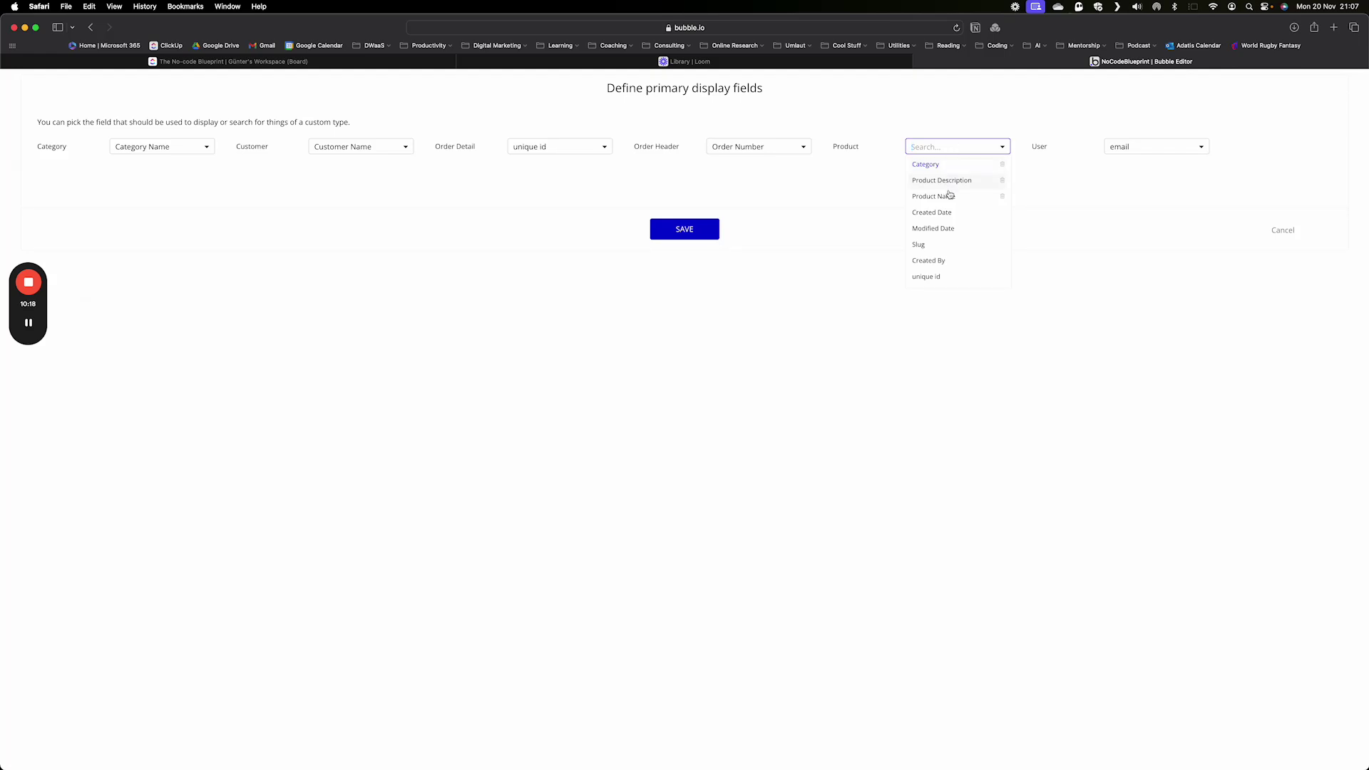
click(948, 196)
click(716, 230)
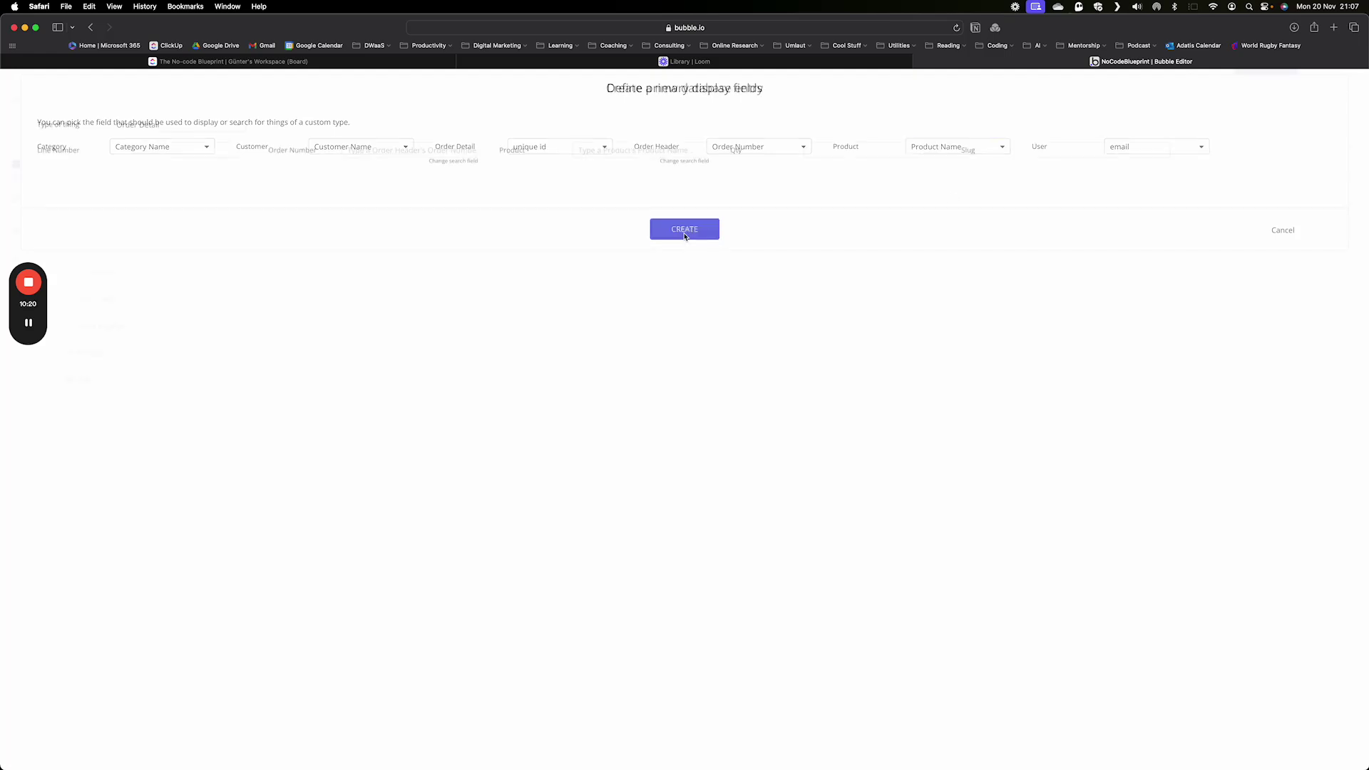
- Create the Order Detail entry with the product Large iPad and a Qty of 3
click(635, 154)
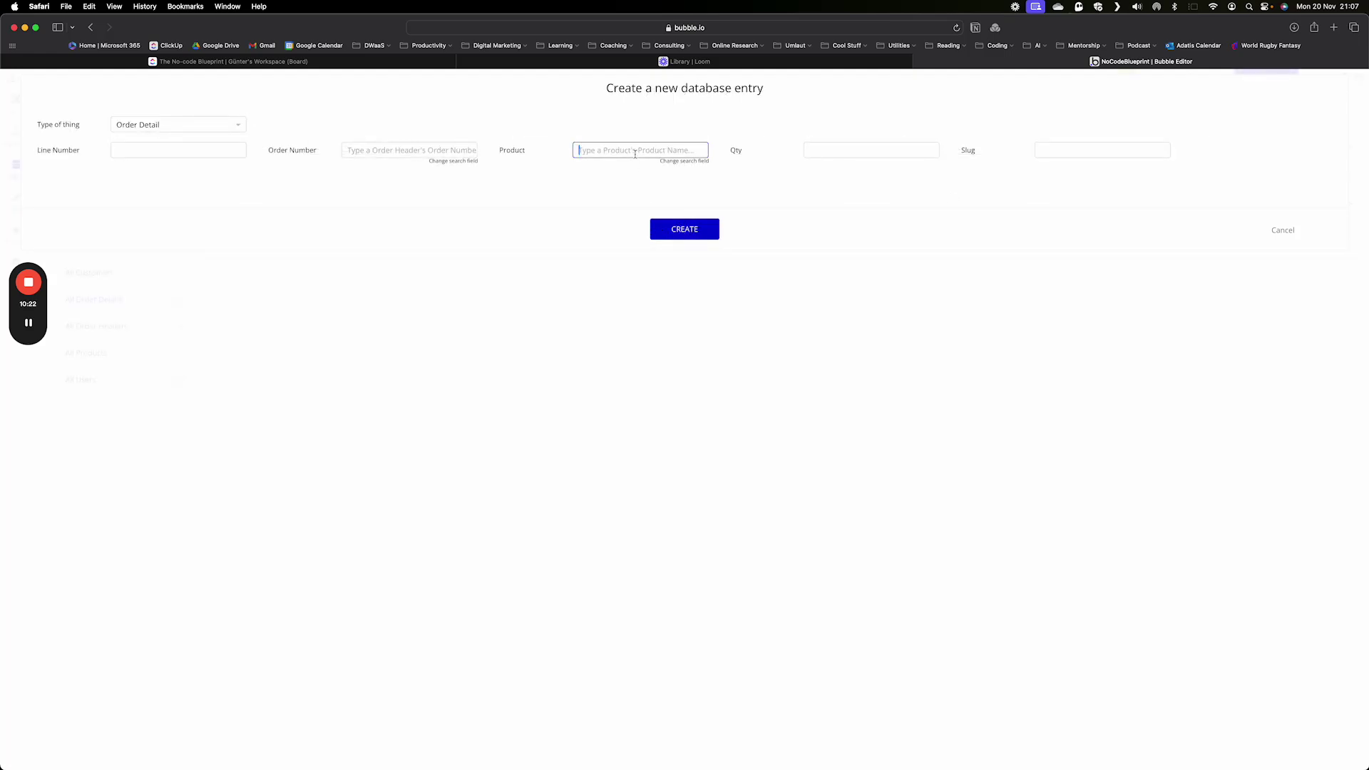
text(lpad)
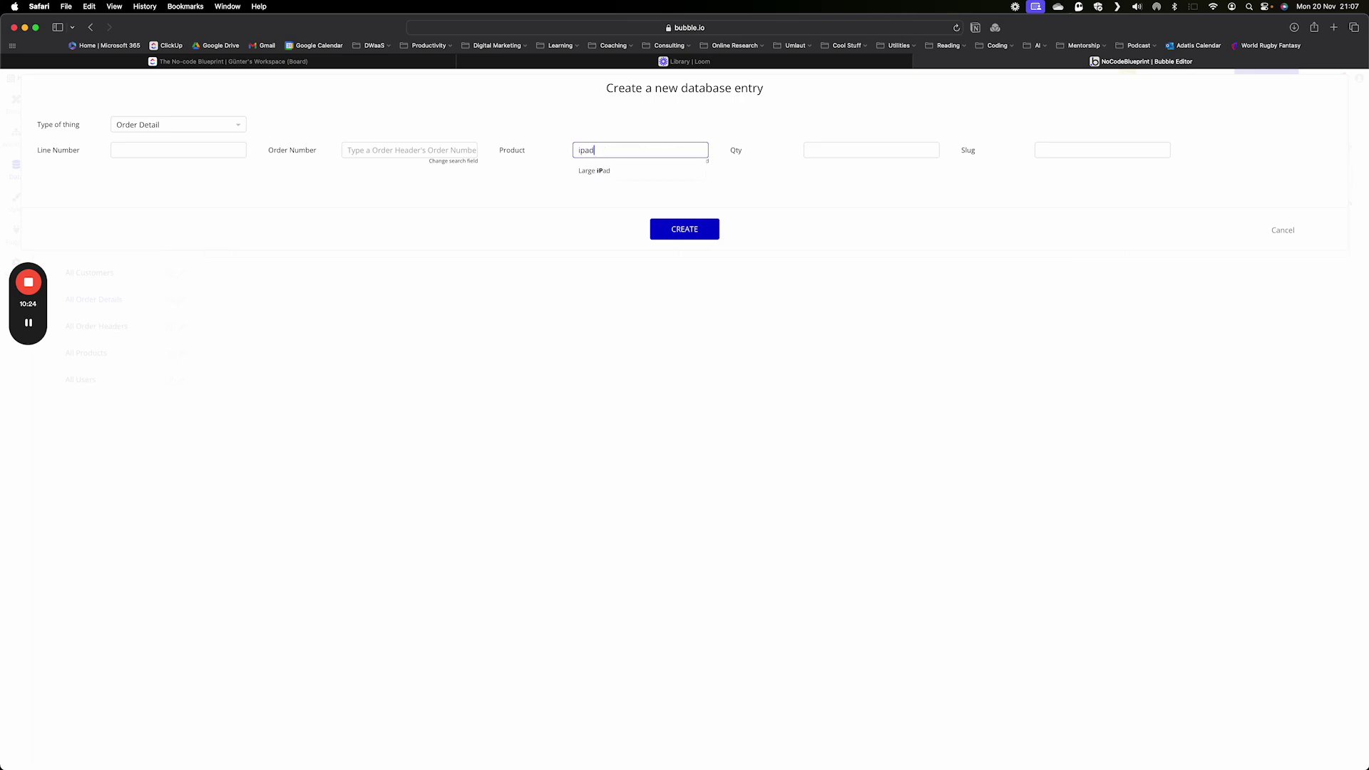
click(602, 171)
click(836, 150)
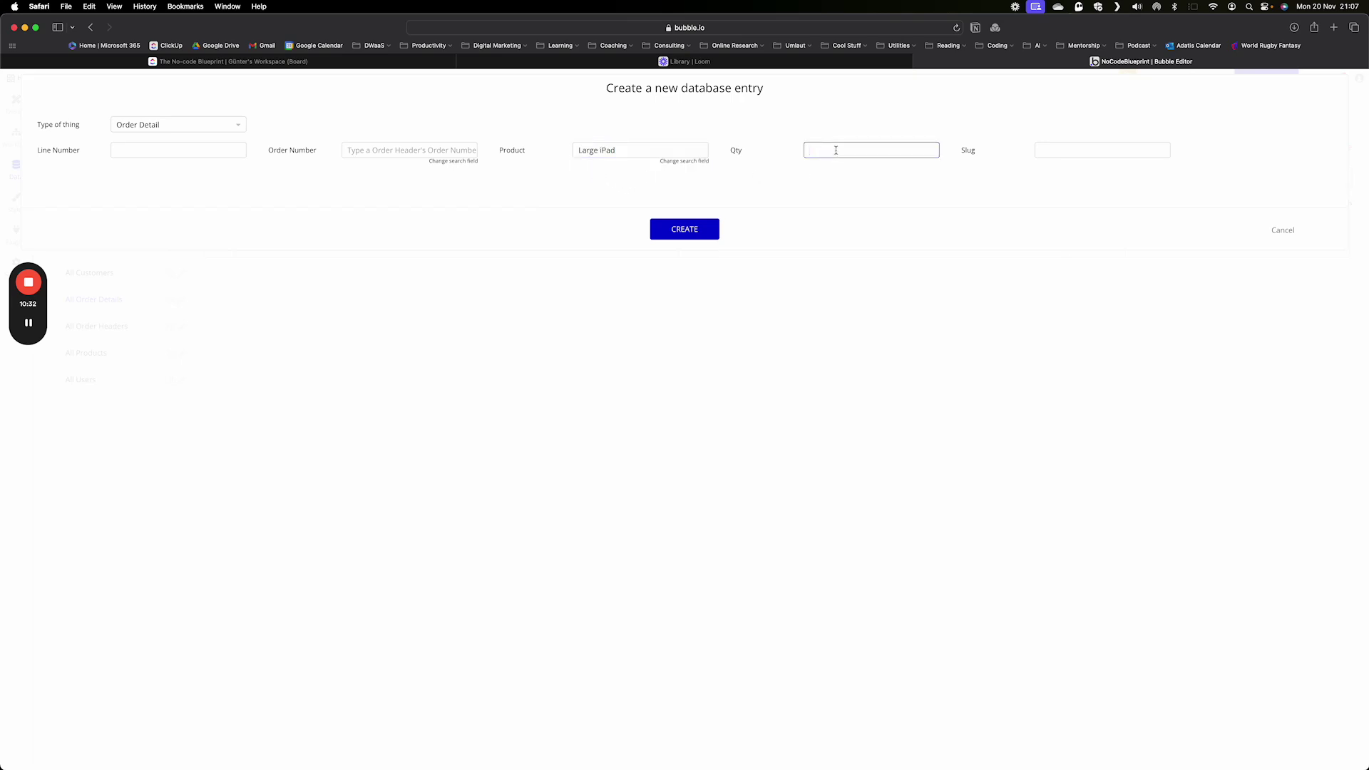
text(3)
click(700, 227)
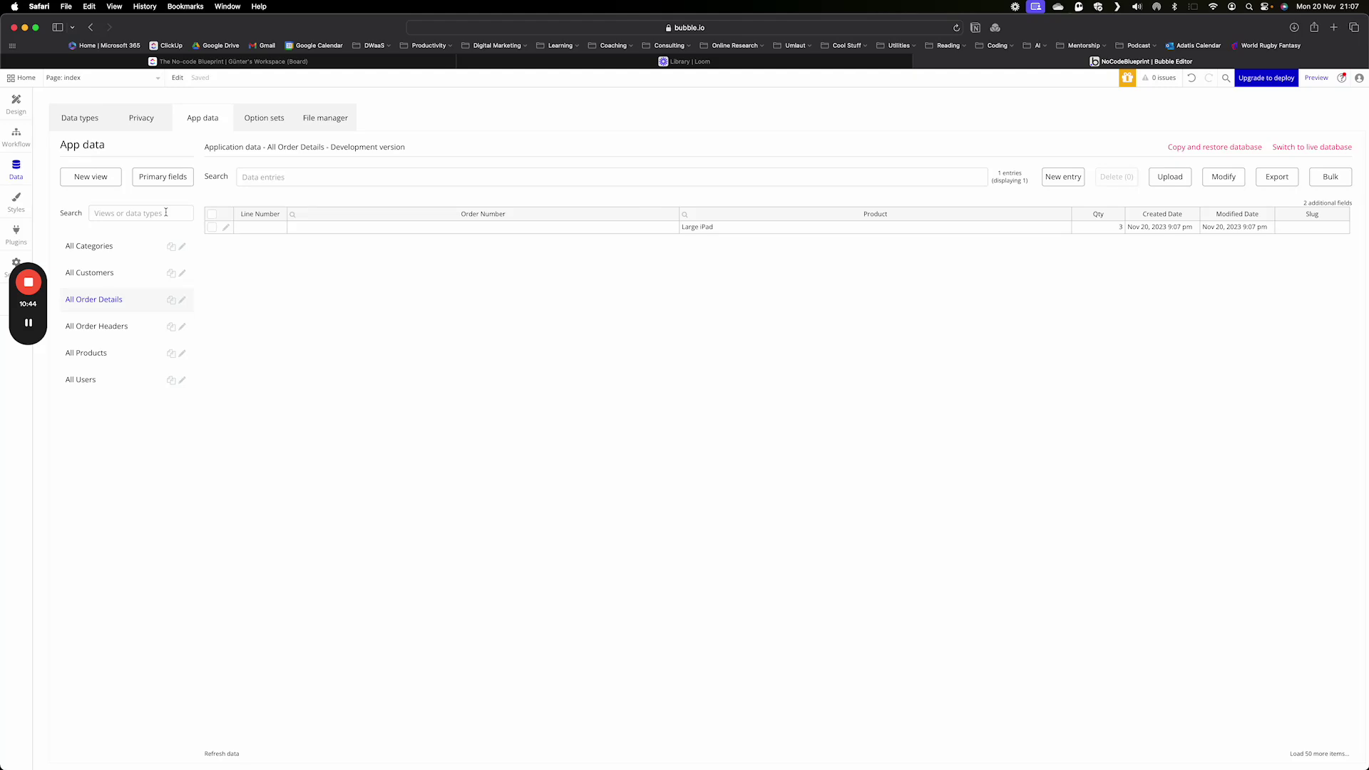
- Review the fields of the Customer, Order Header and Order Detail data types
click(87, 122)
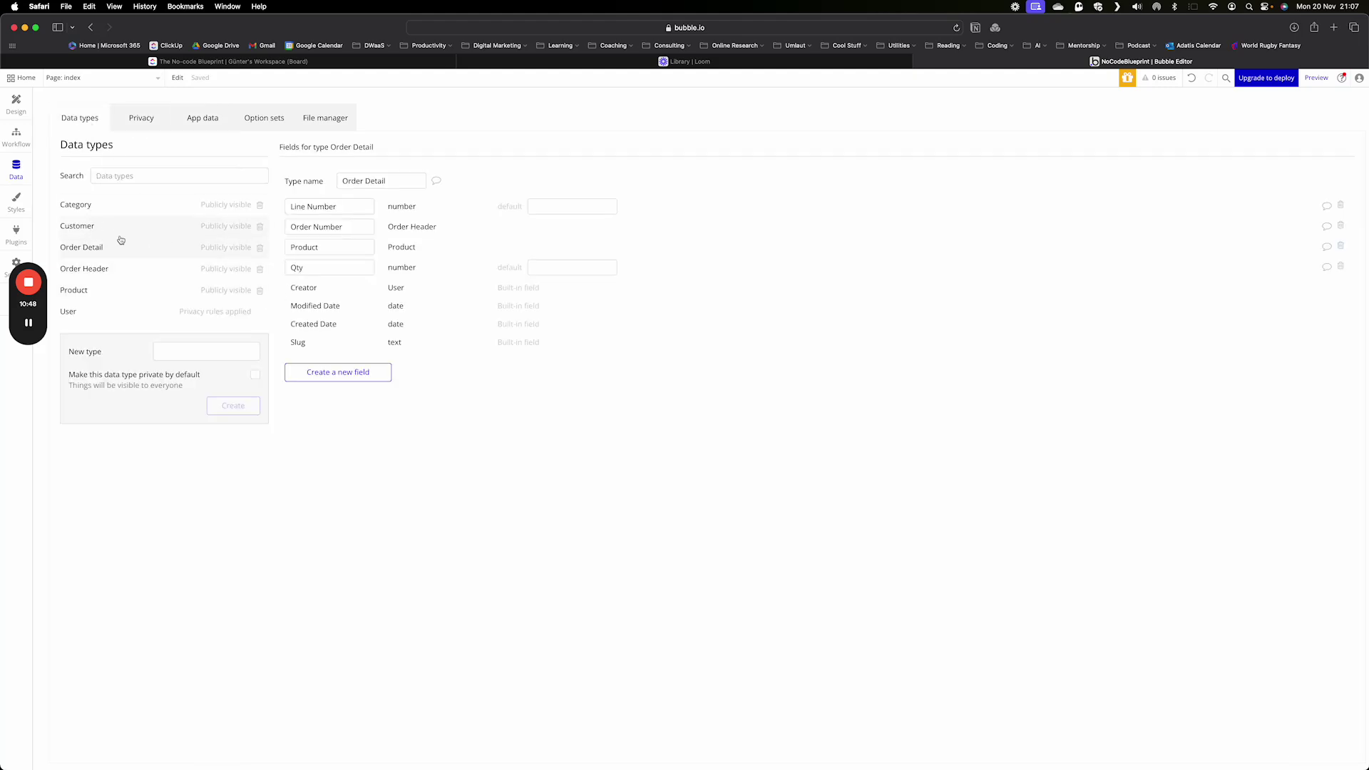
click(79, 226)
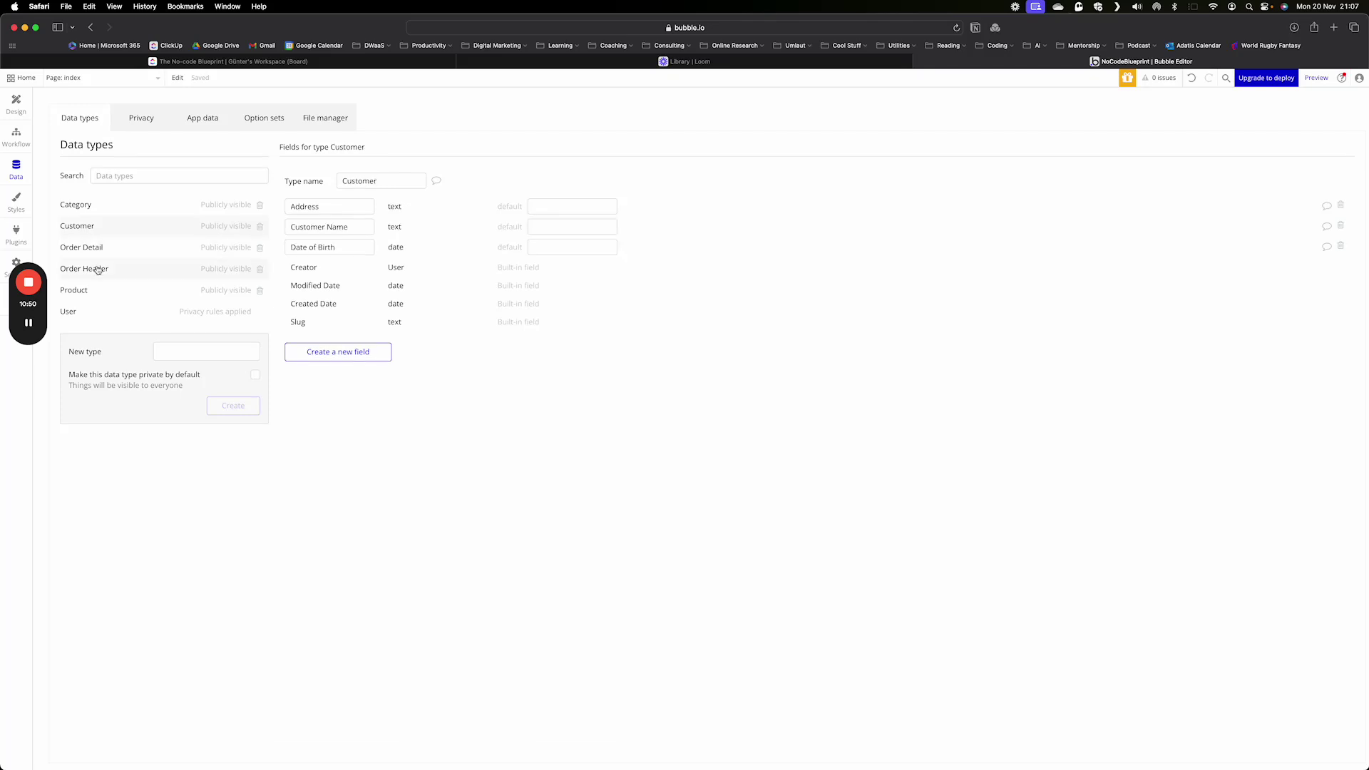
click(98, 268)
click(96, 248)
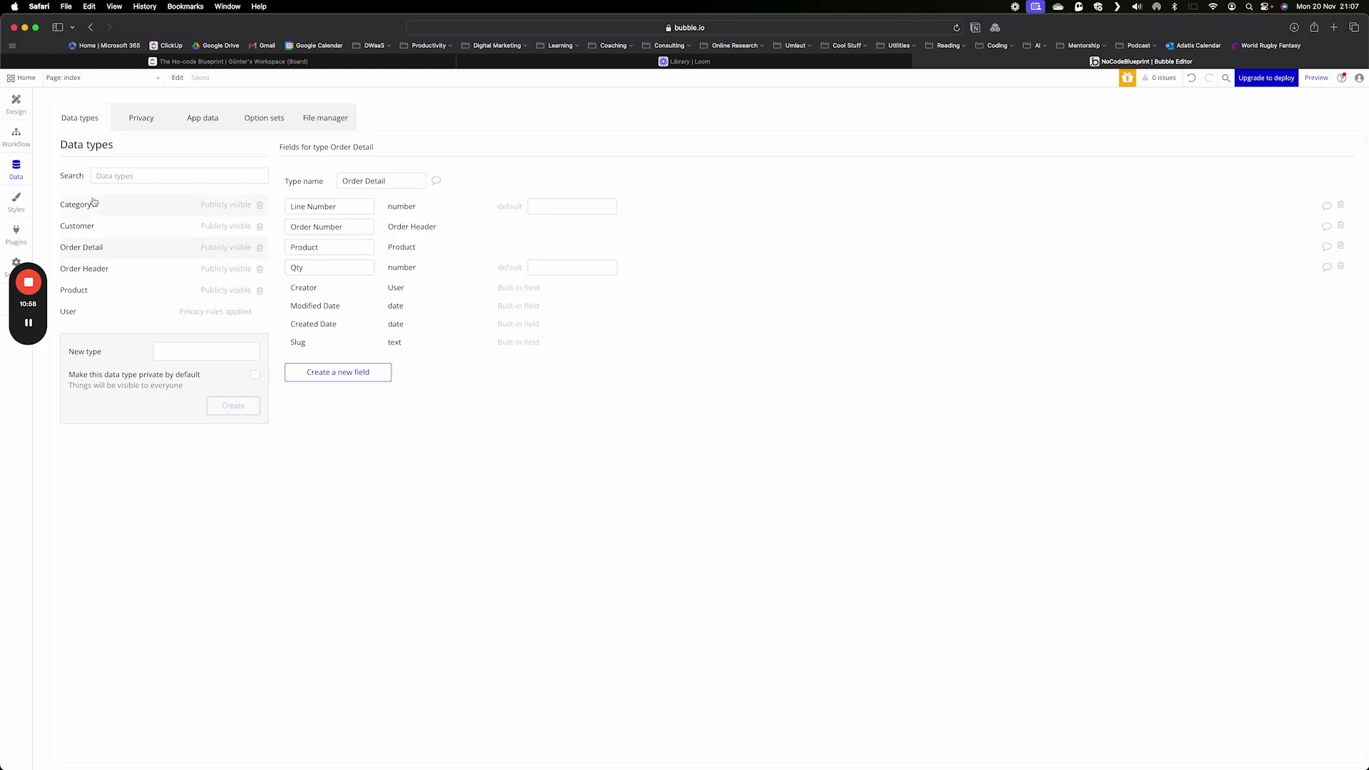
- Review the stored entries in the app data for categories, products and order headers
click(211, 117)
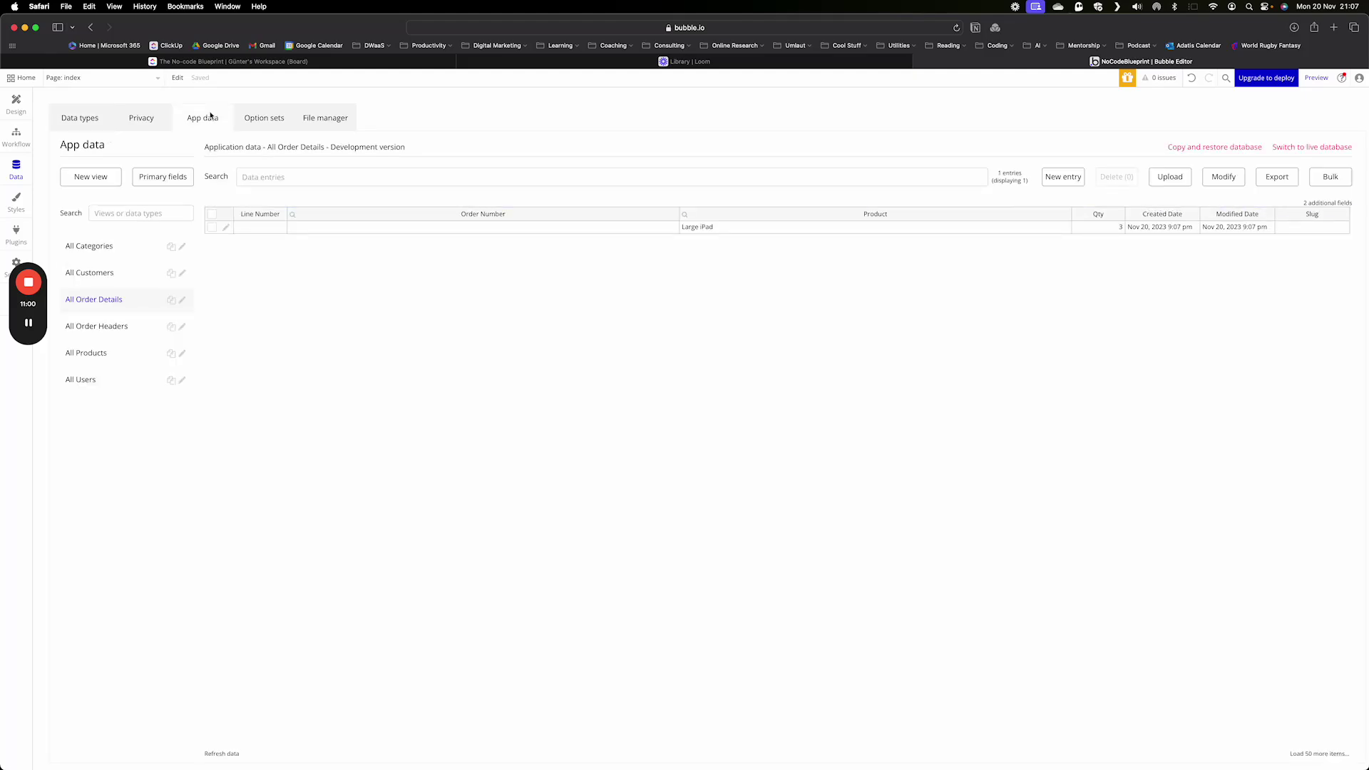
click(101, 249)
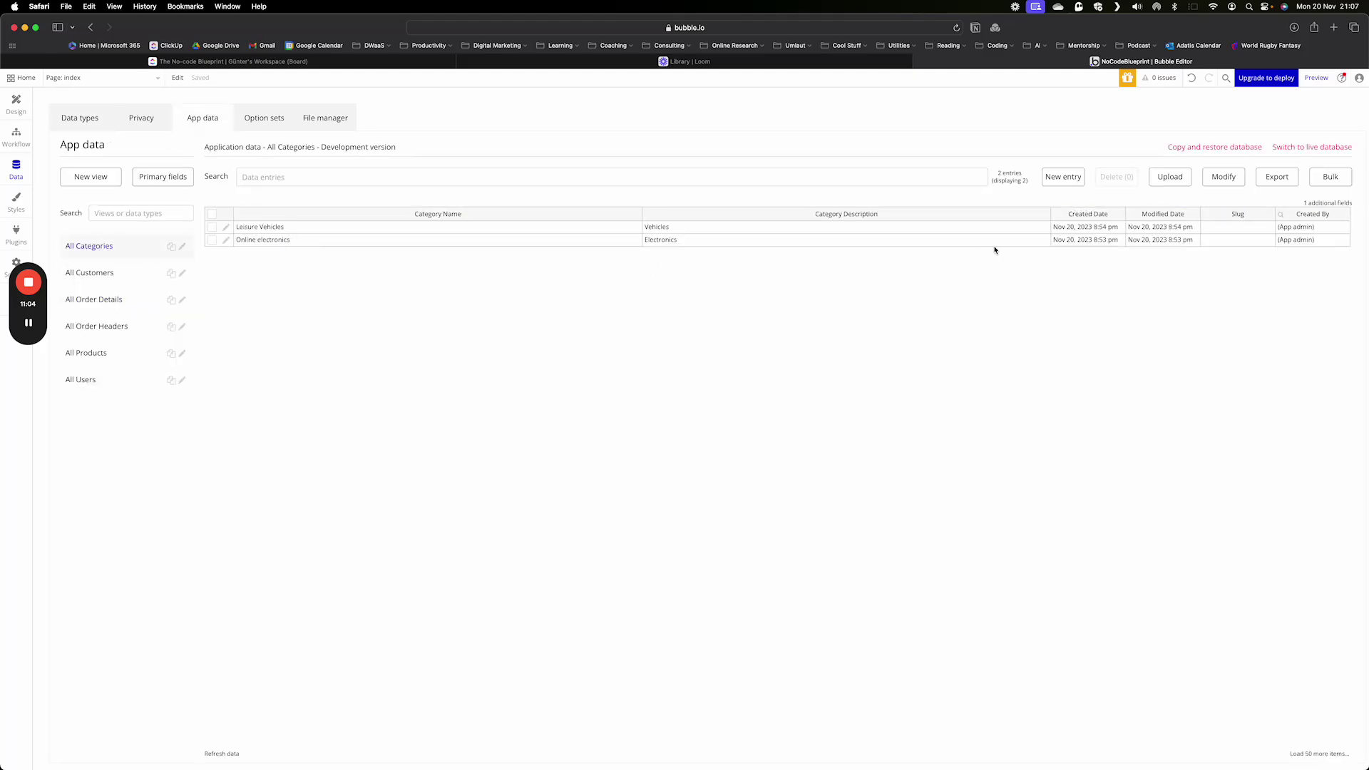
click(427, 240)
click(419, 227)
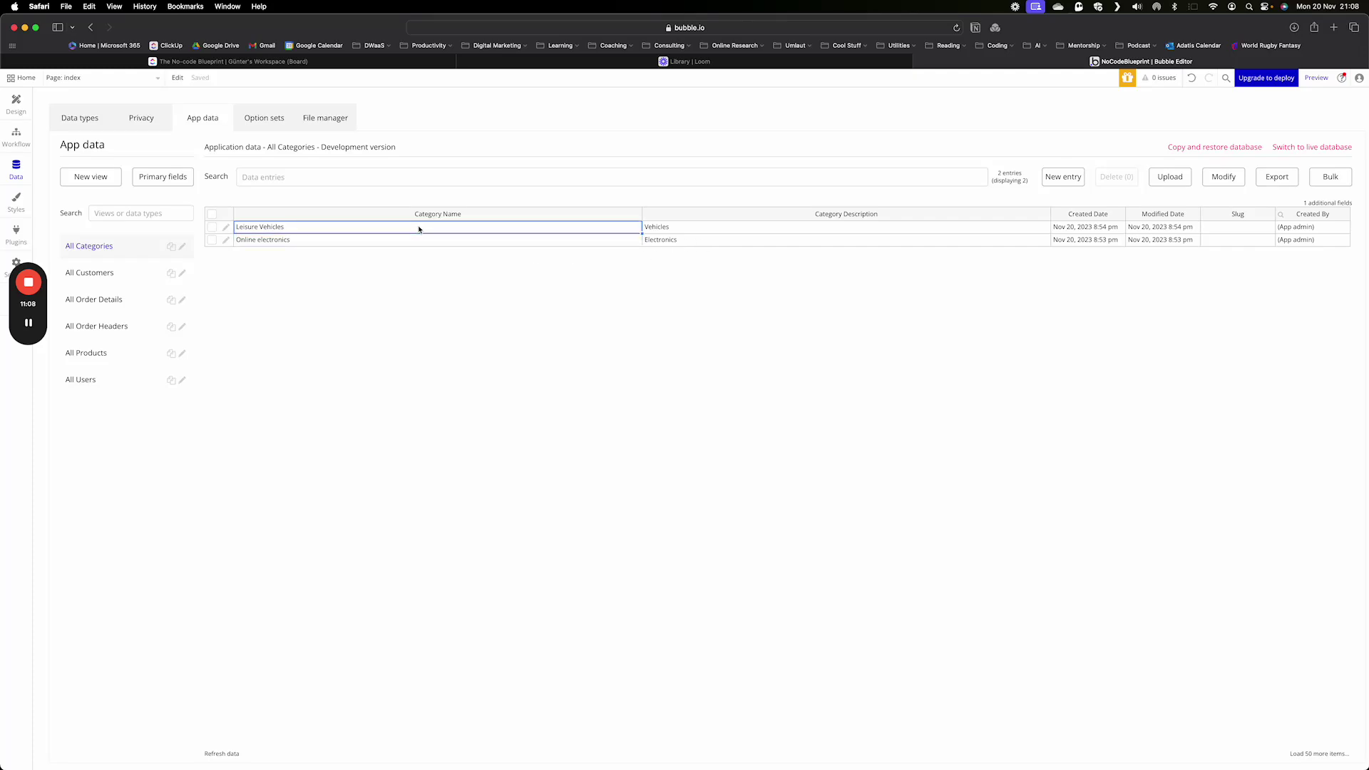
click(87, 352)
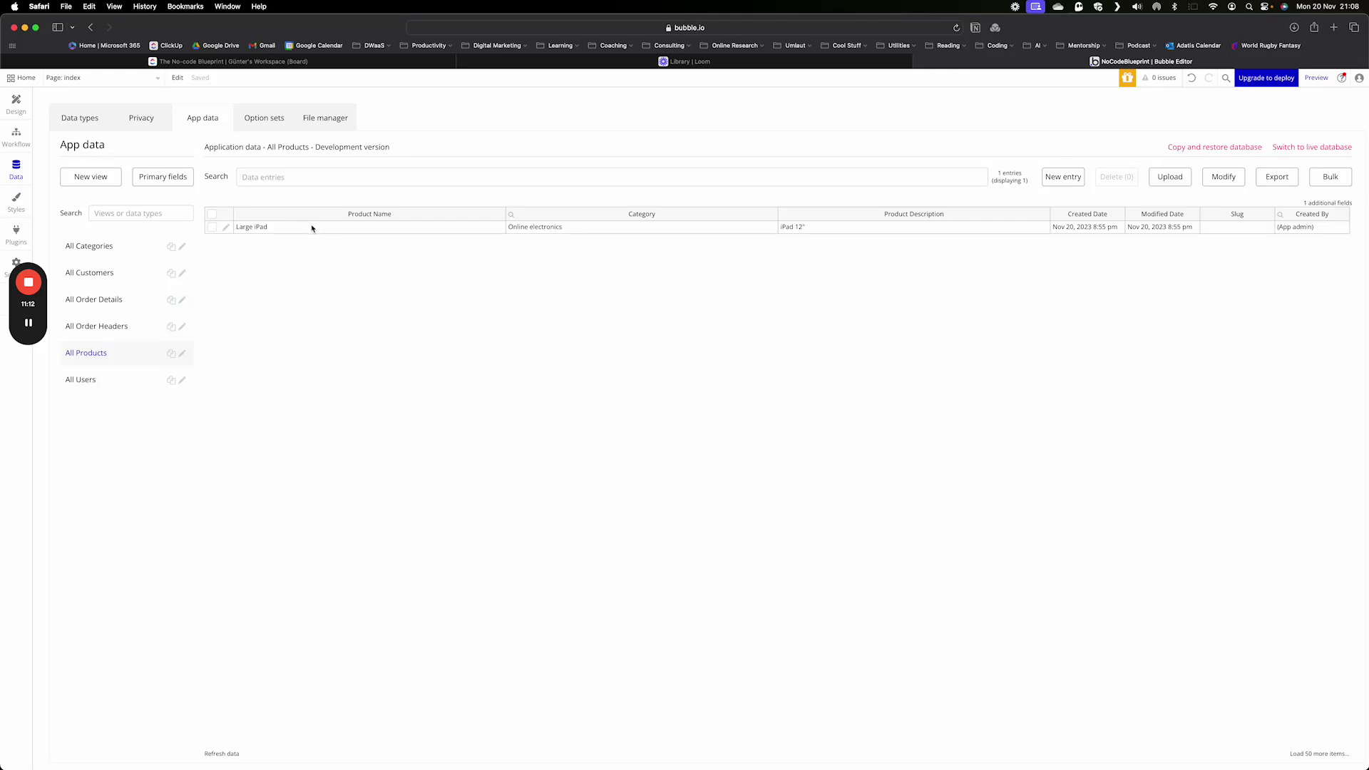
click(316, 229)
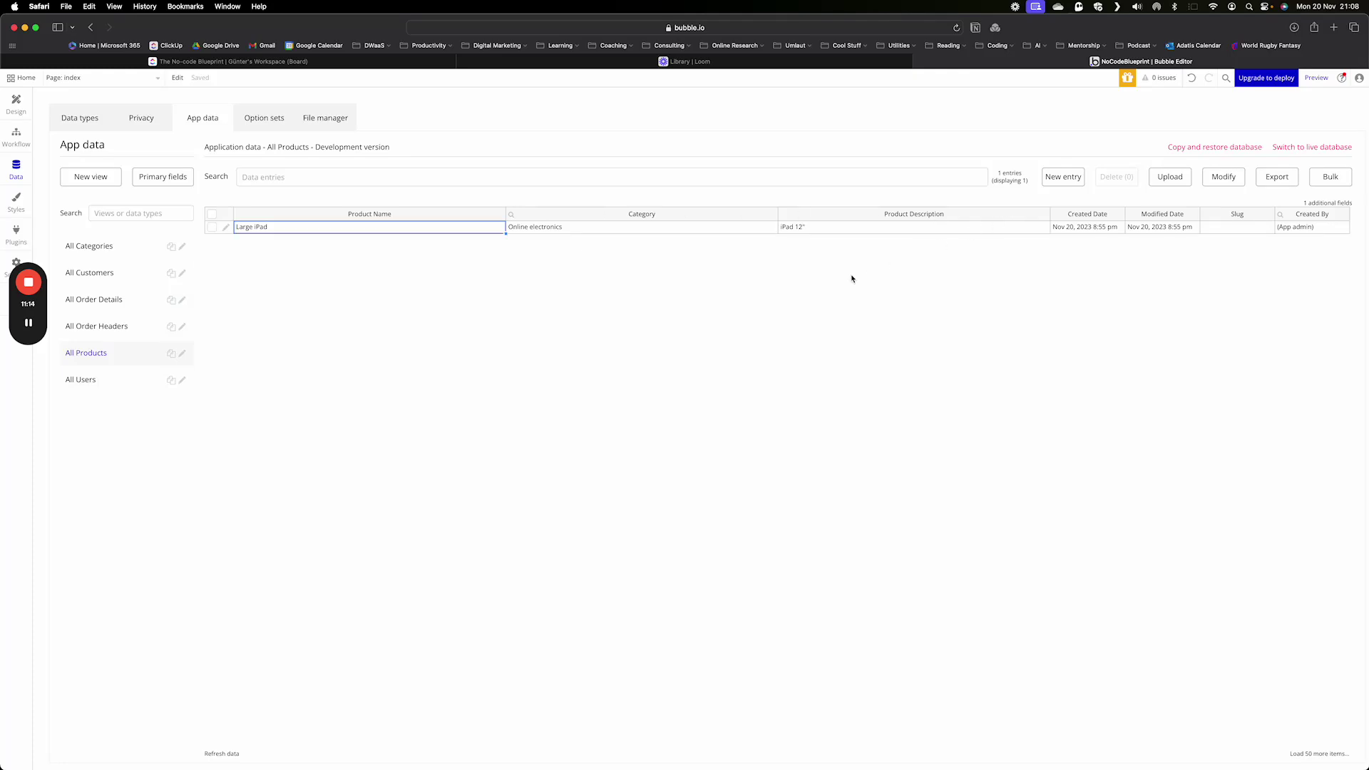
click(97, 326)
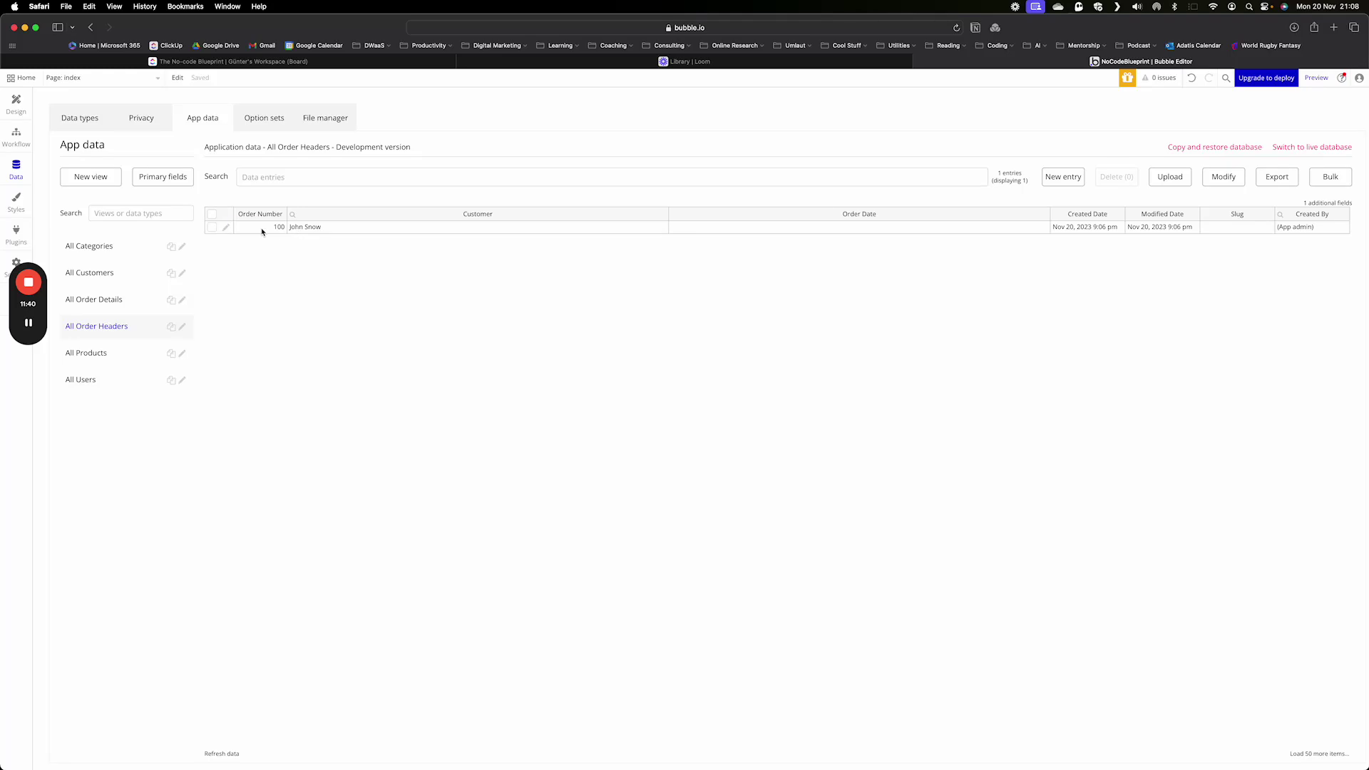
- Set the primary display field of the Customer and Category data types to unique id
click(173, 178)
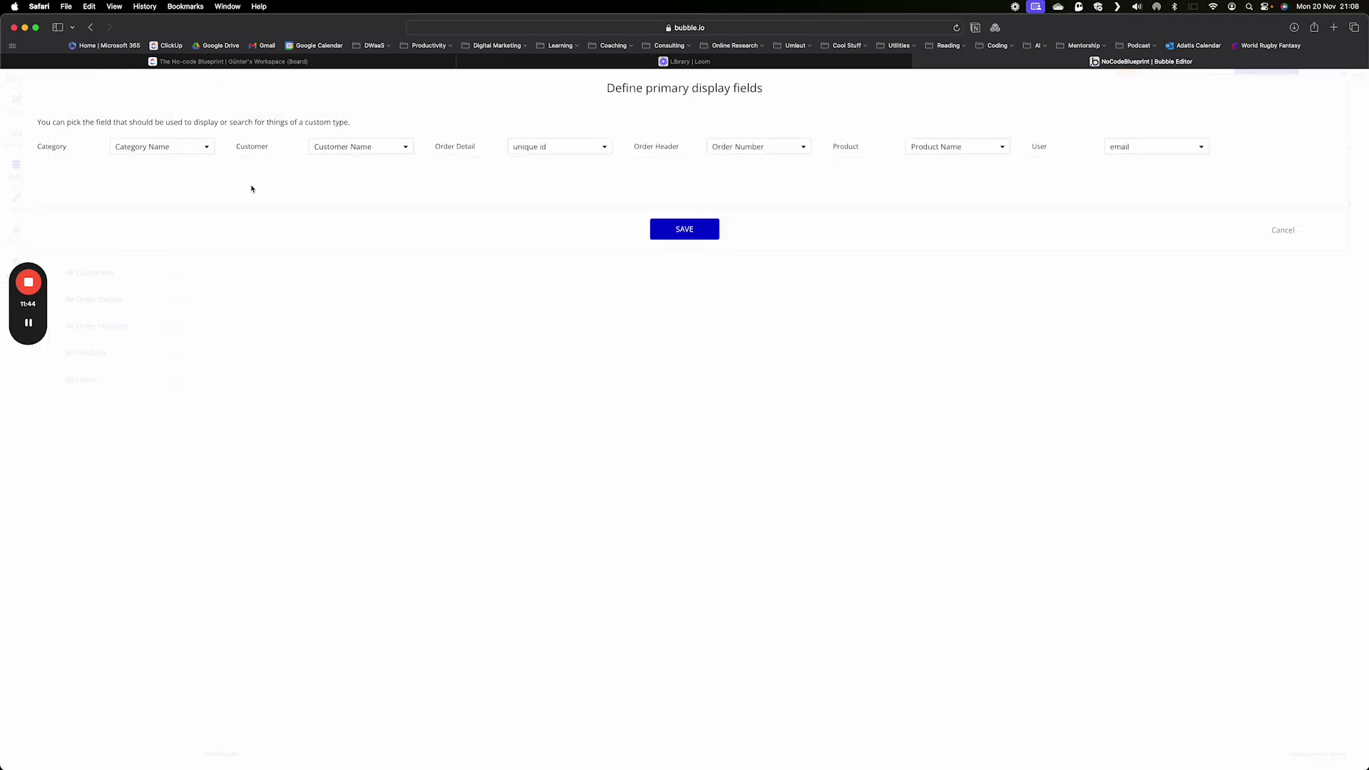
click(182, 148)
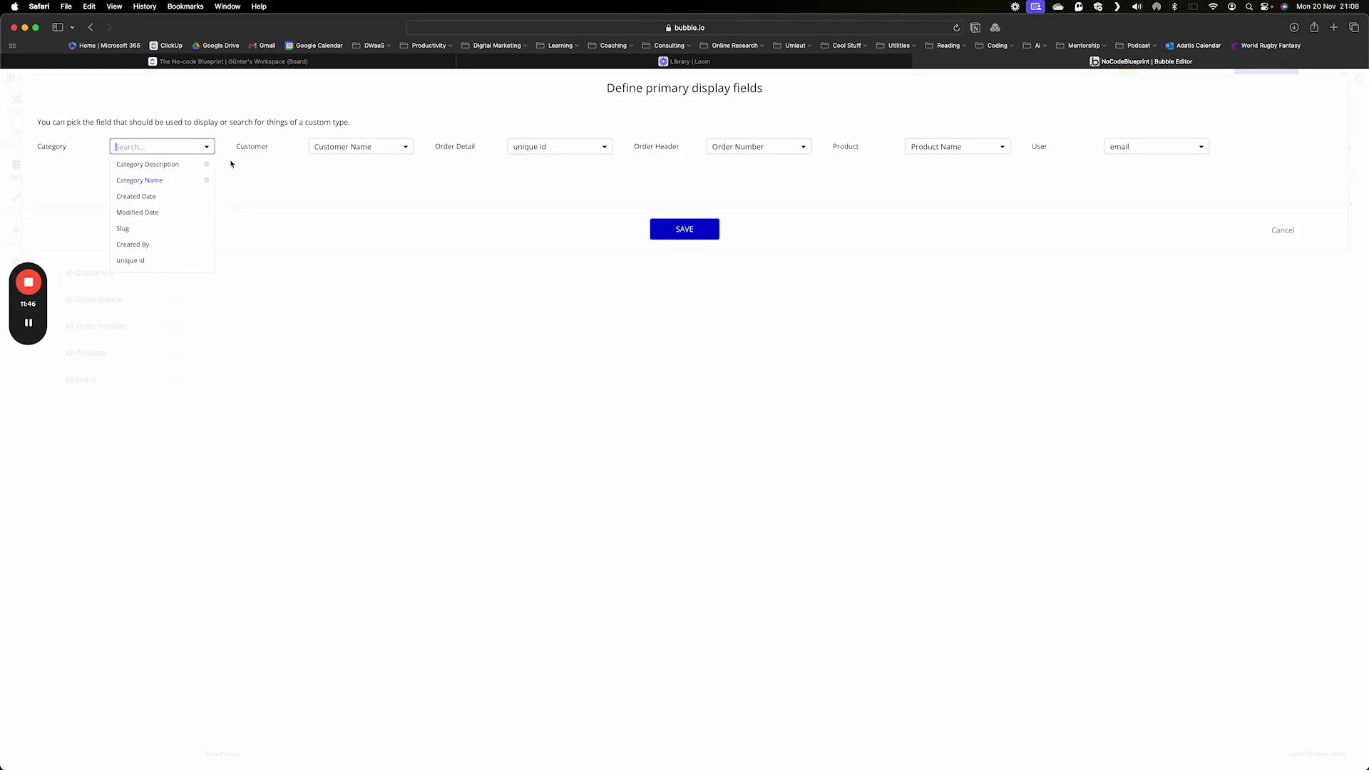
click(152, 180)
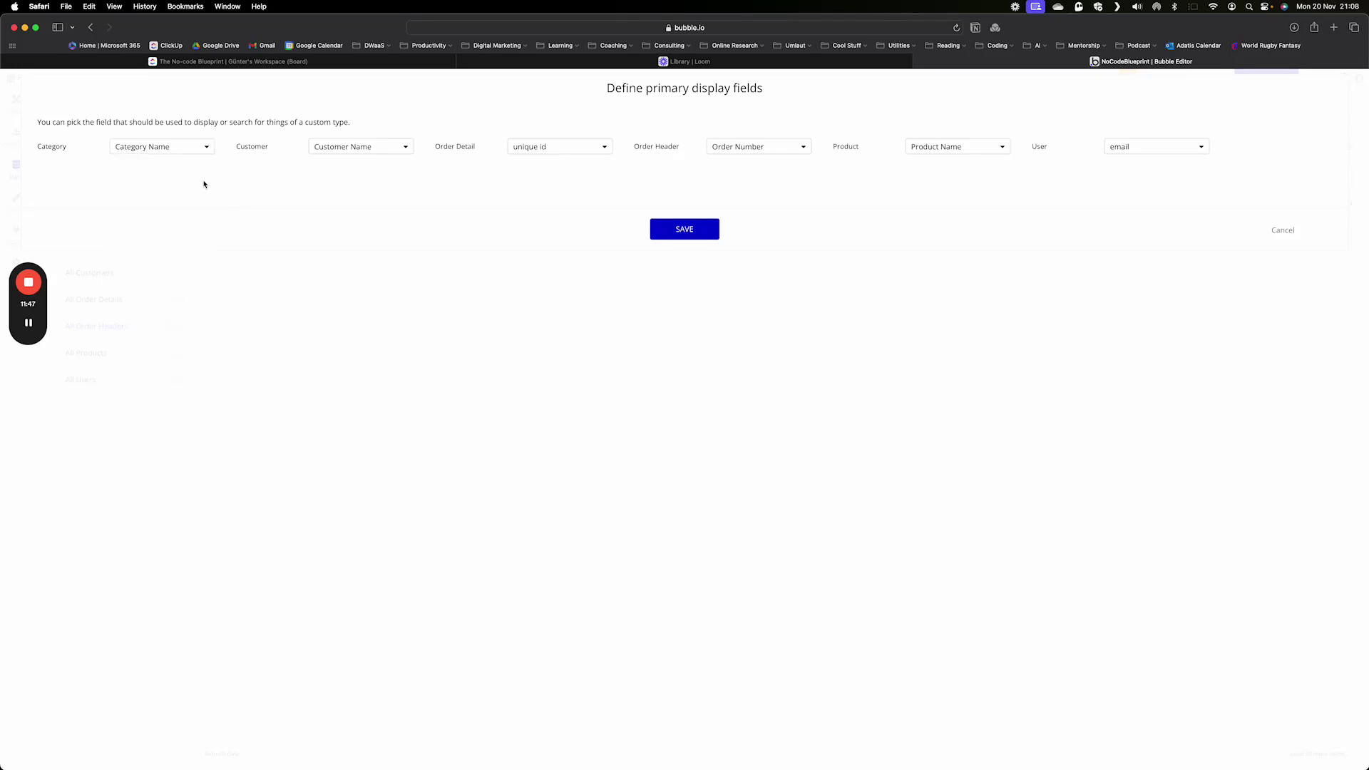
click(385, 148)
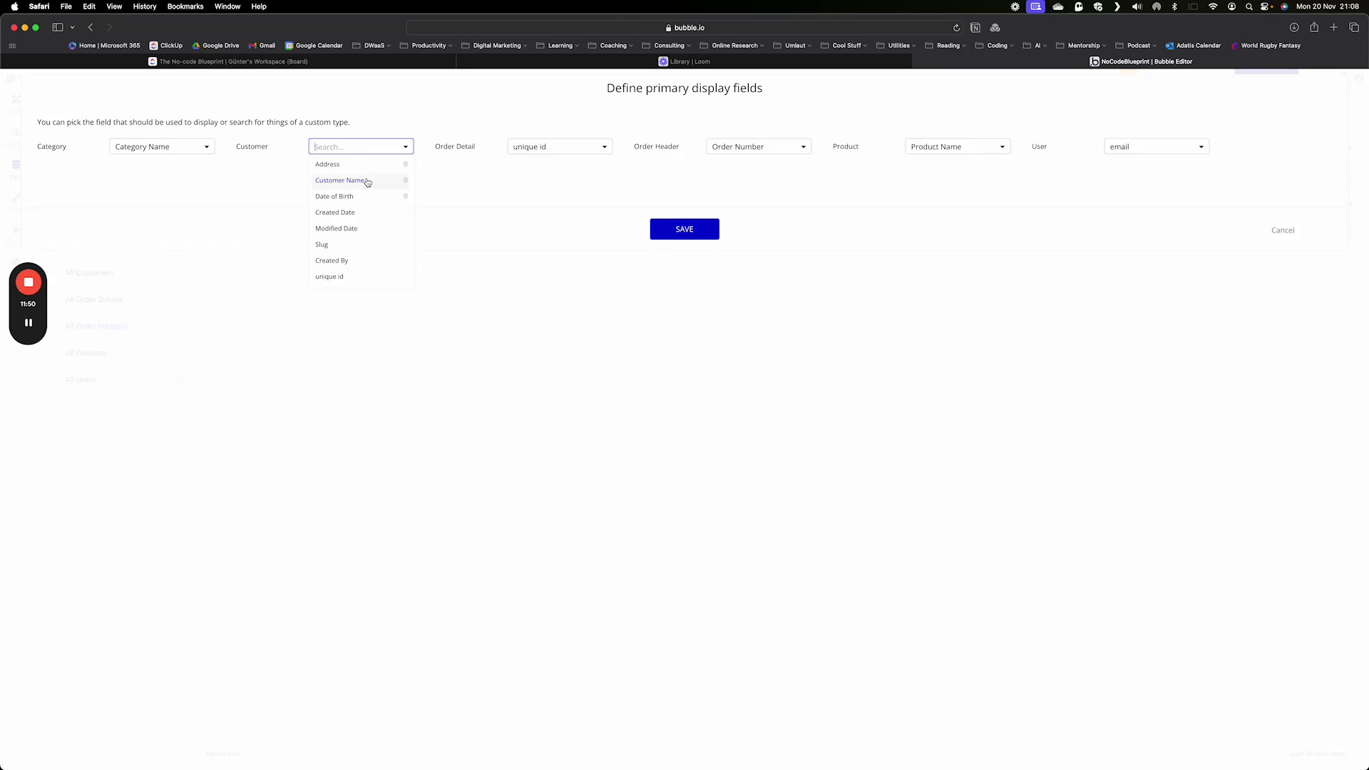
click(338, 277)
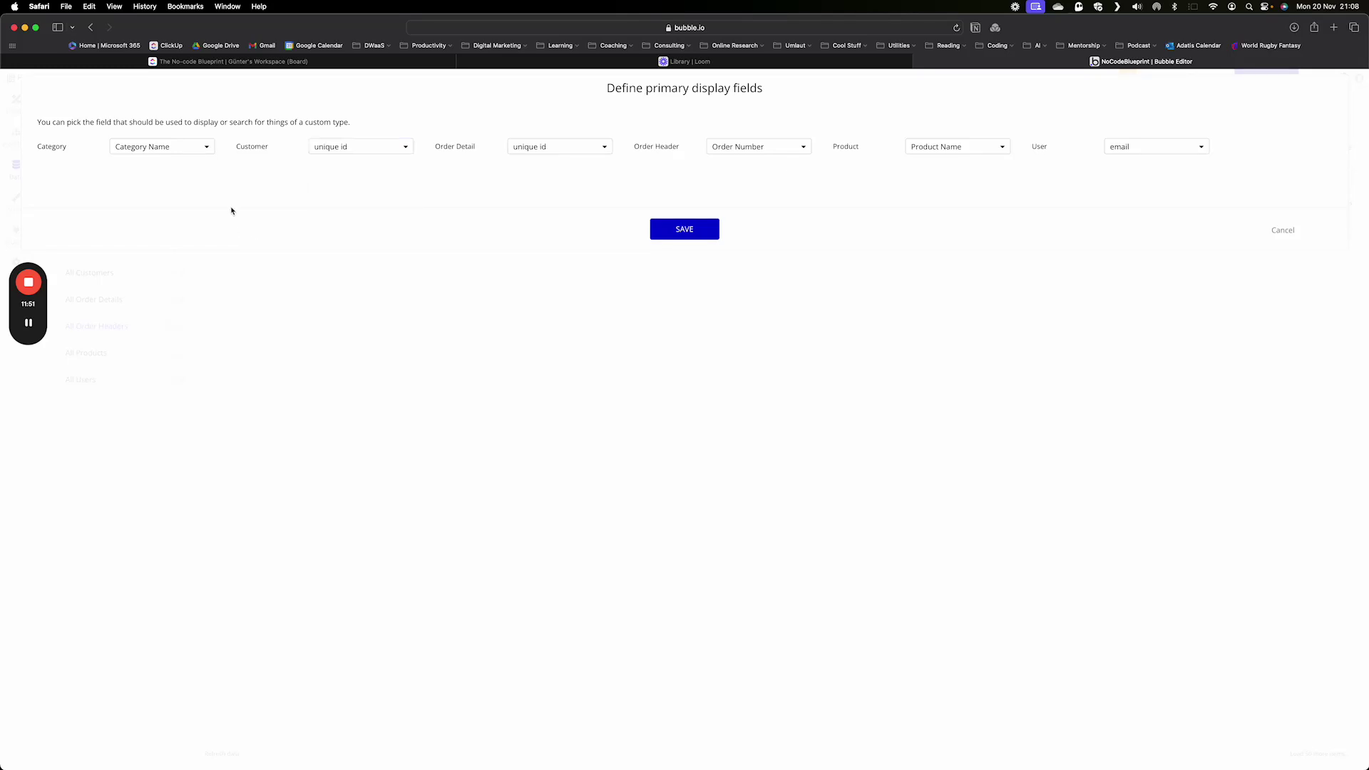
click(179, 155)
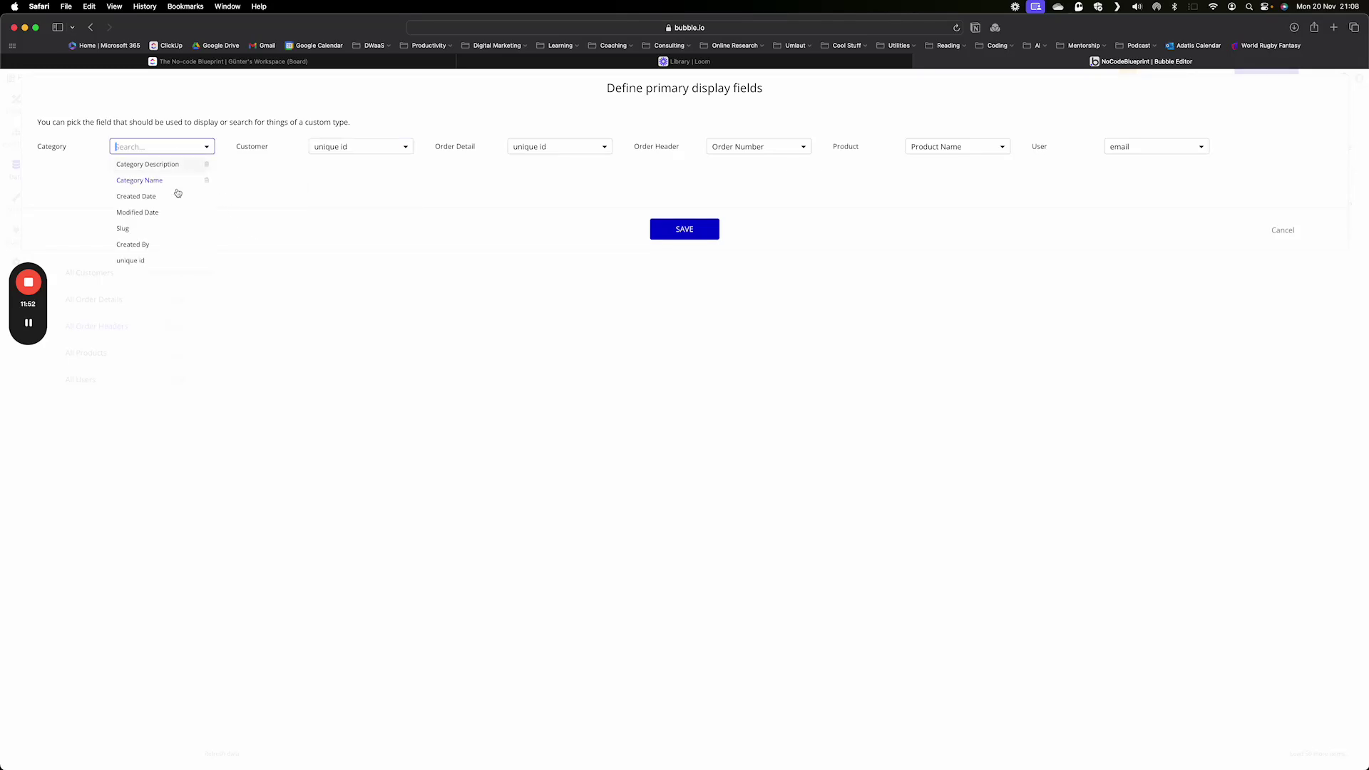
click(138, 260)
- Set the primary display fields of Order Detail, Order Header, Product and User to unique id, and save the display fields
click(551, 147)
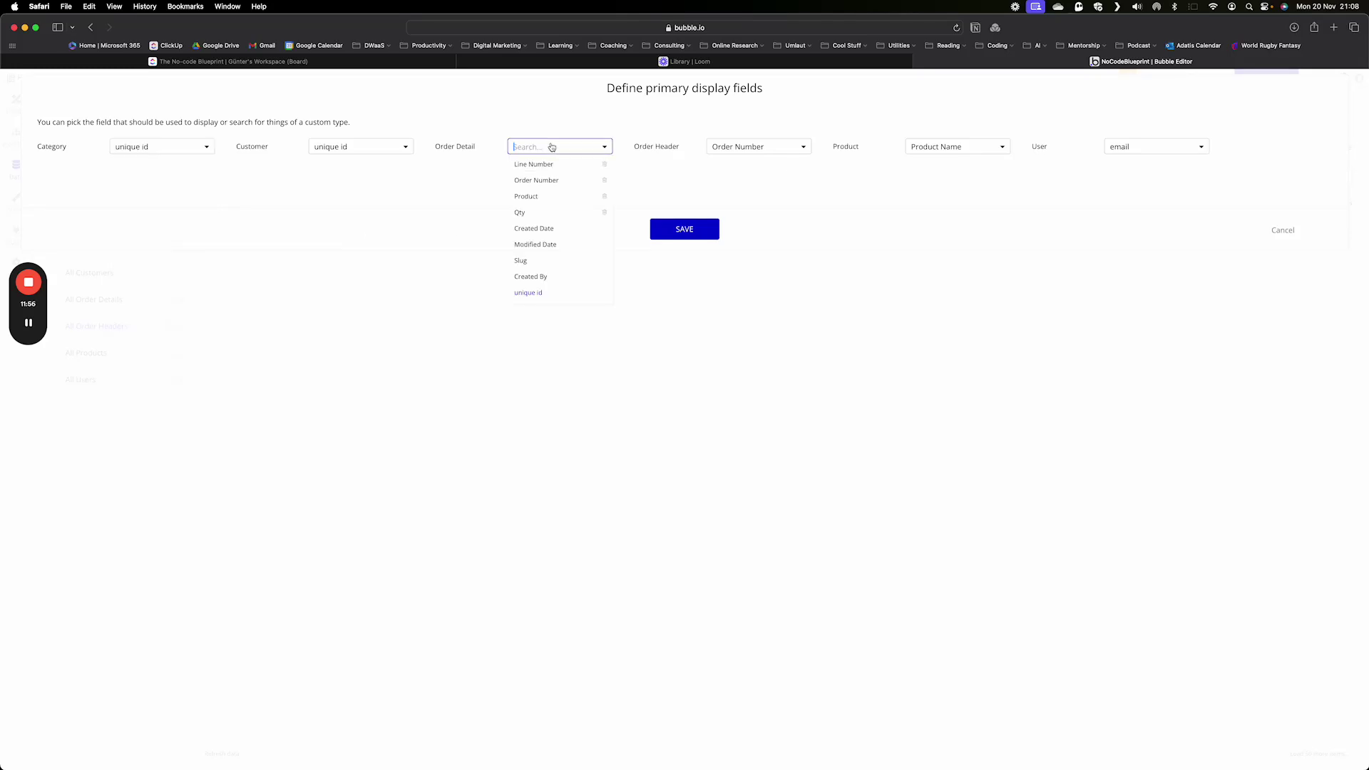
click(529, 292)
click(734, 150)
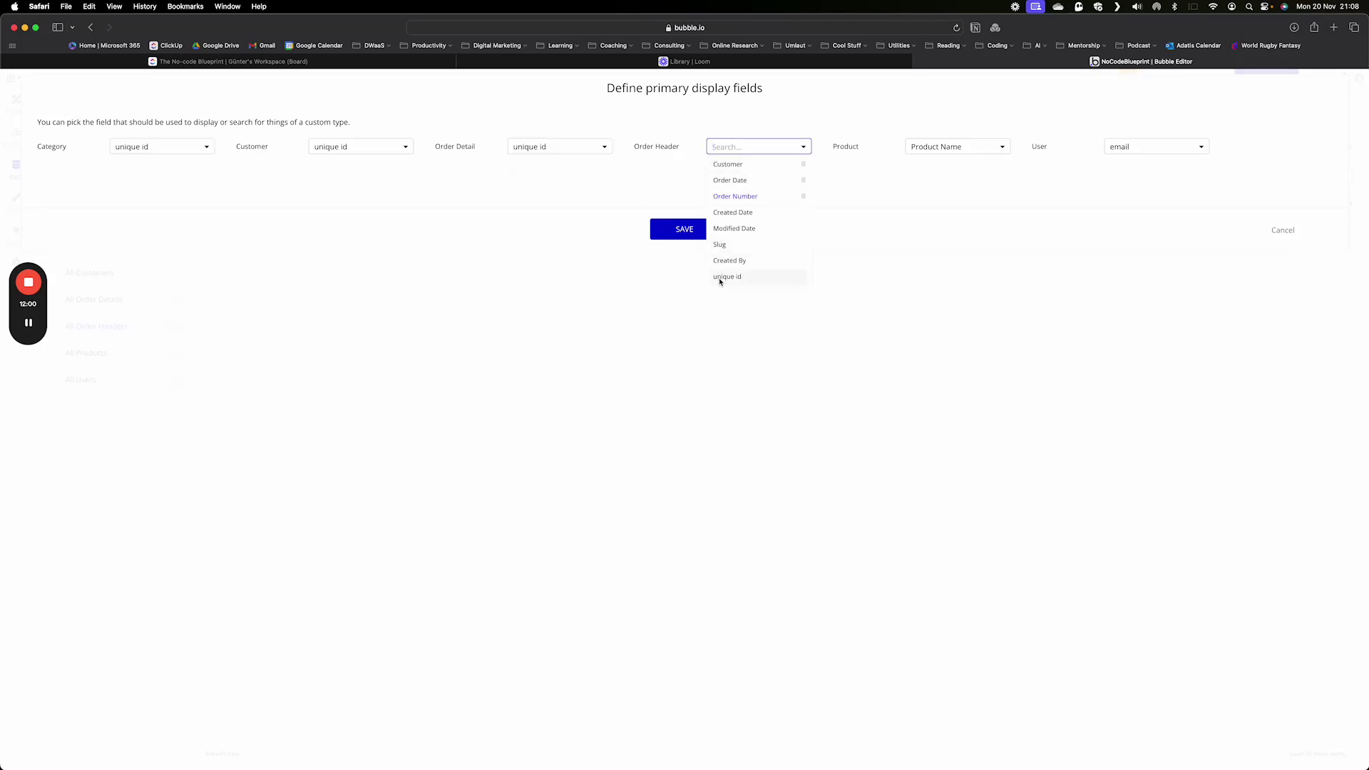
click(718, 280)
click(967, 150)
click(929, 276)
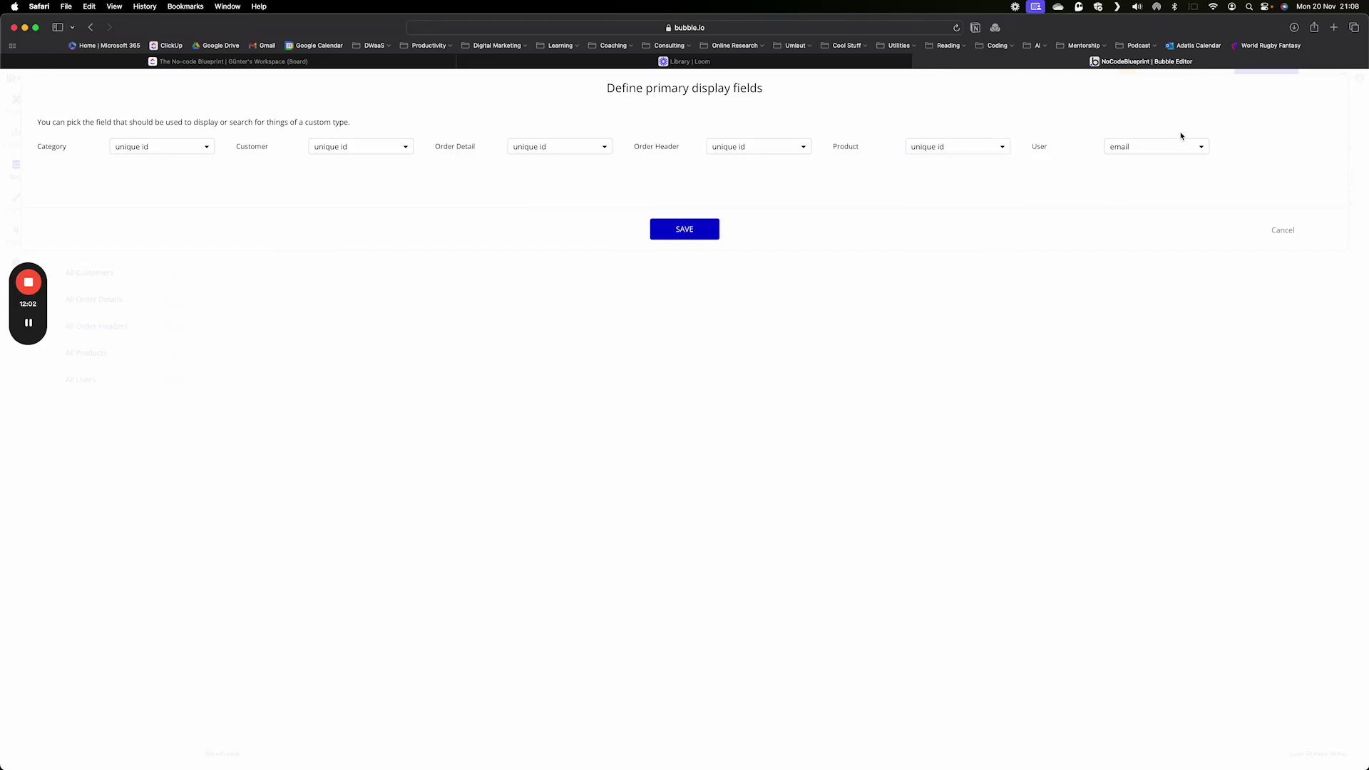
click(1153, 154)
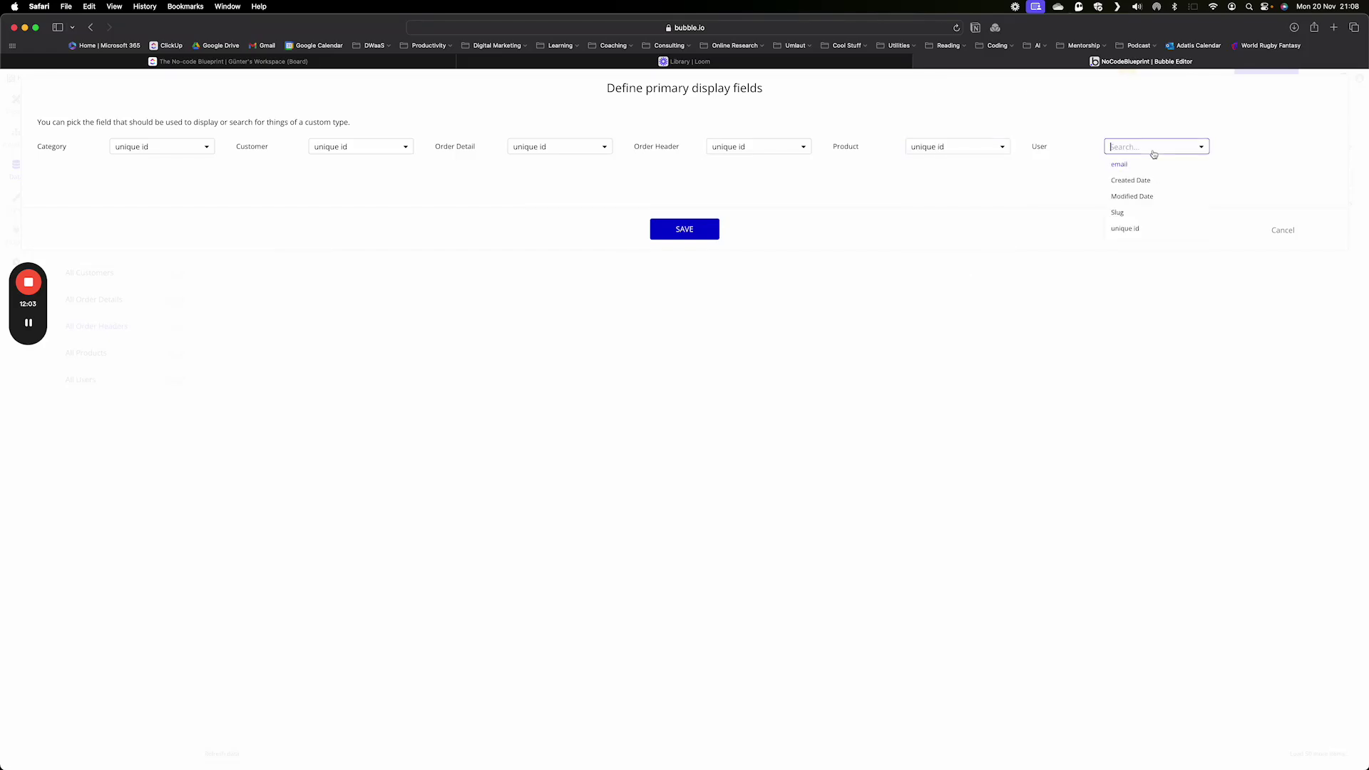
click(1133, 229)
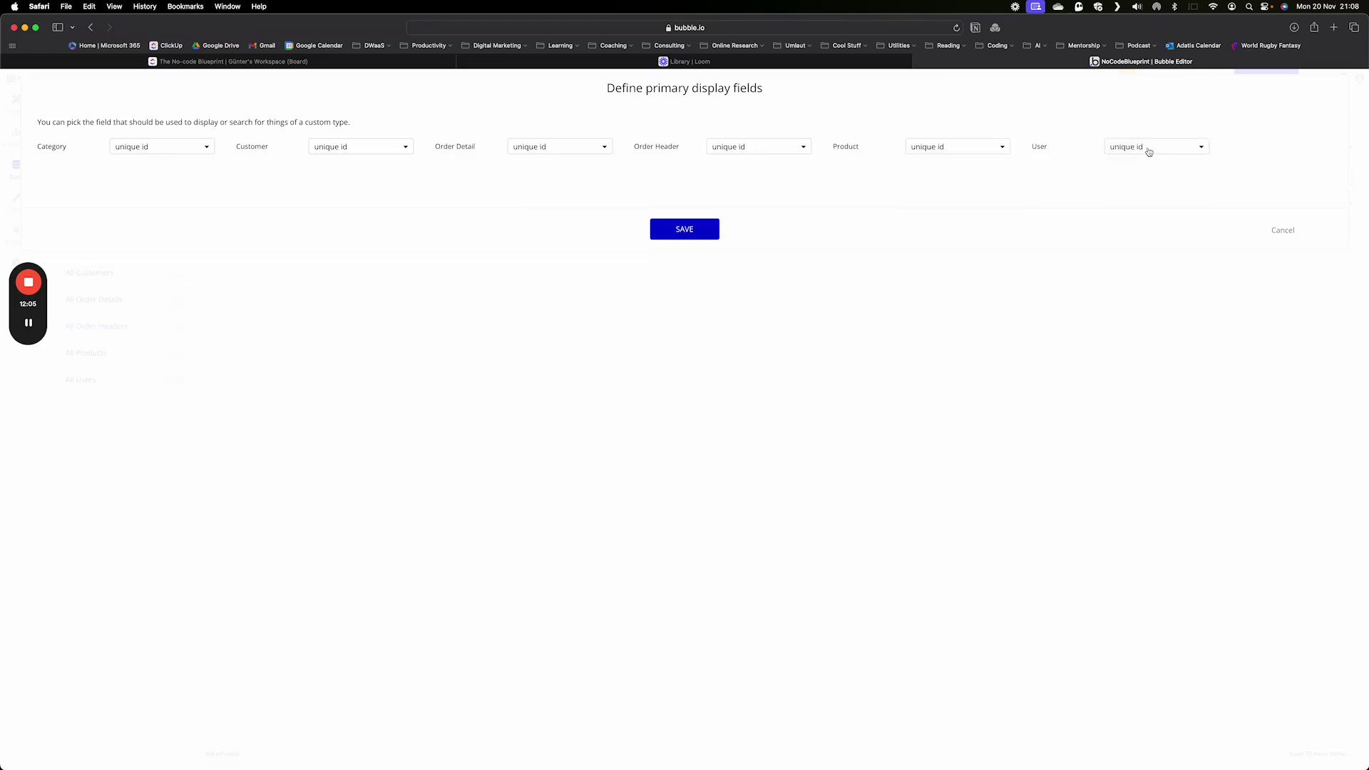
click(701, 233)
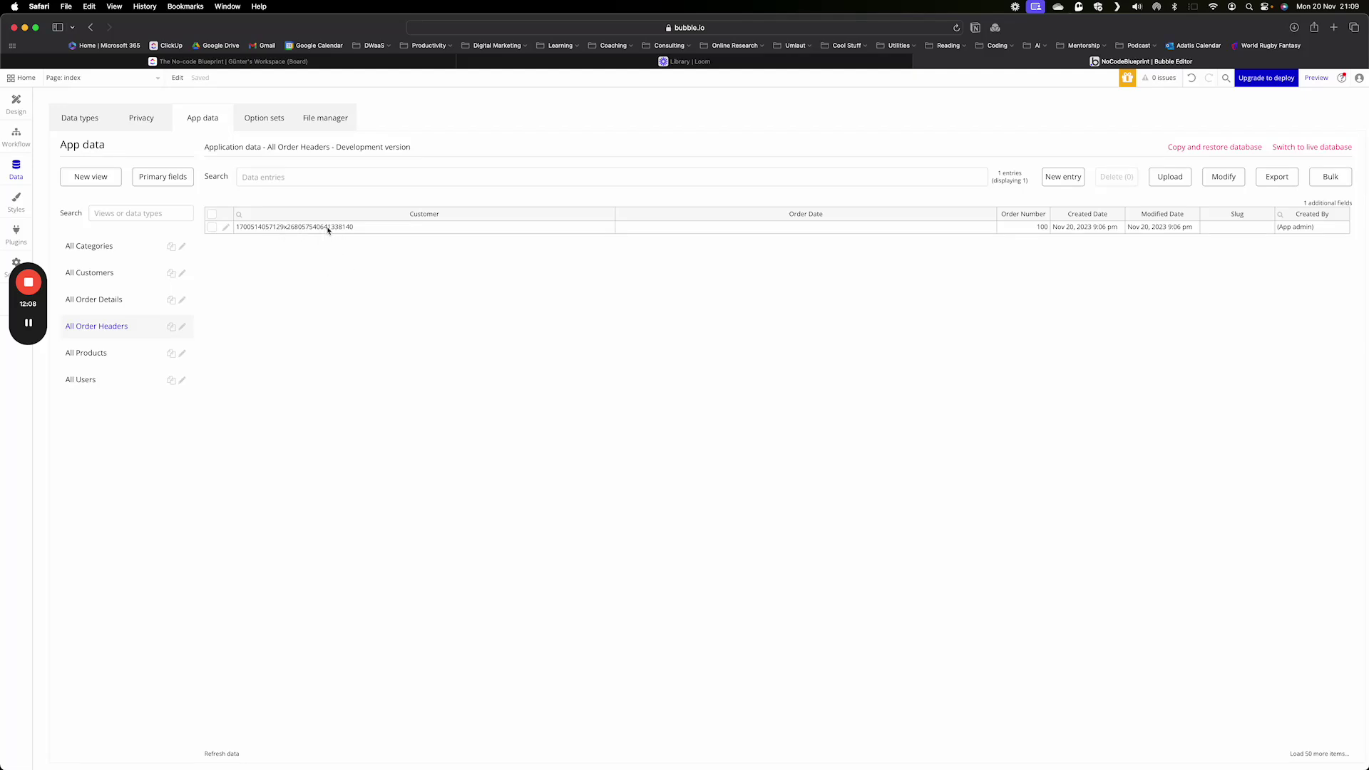